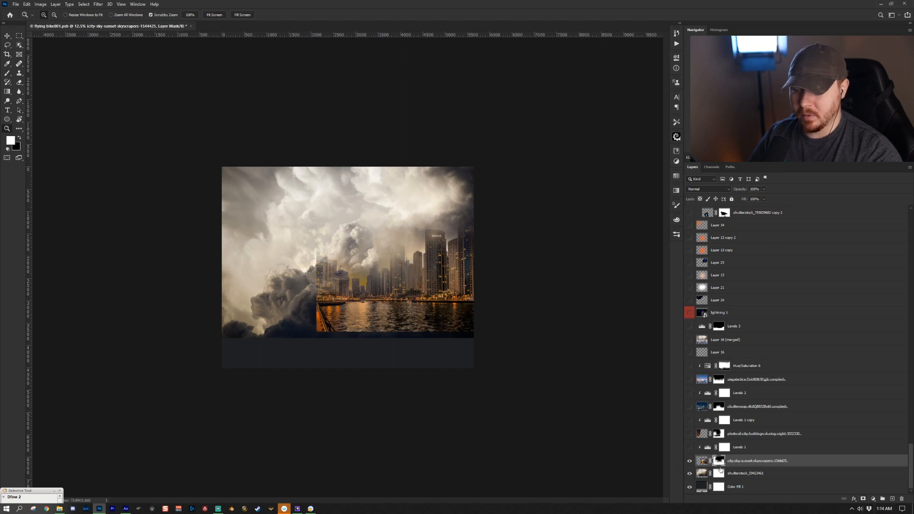
key(b)
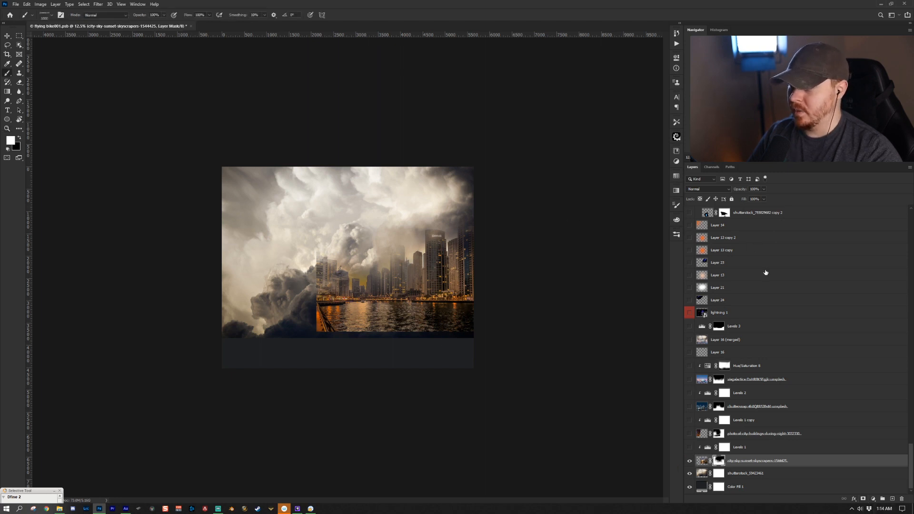
click(676, 234)
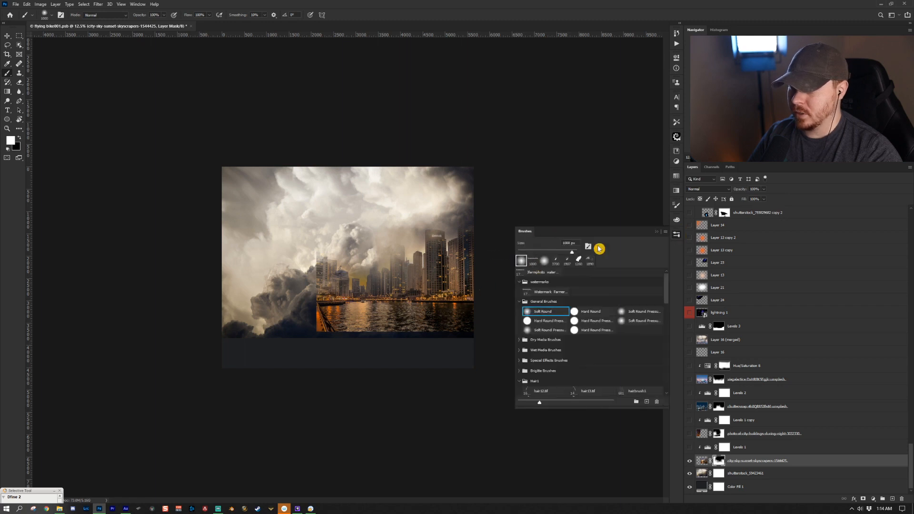
click(658, 233)
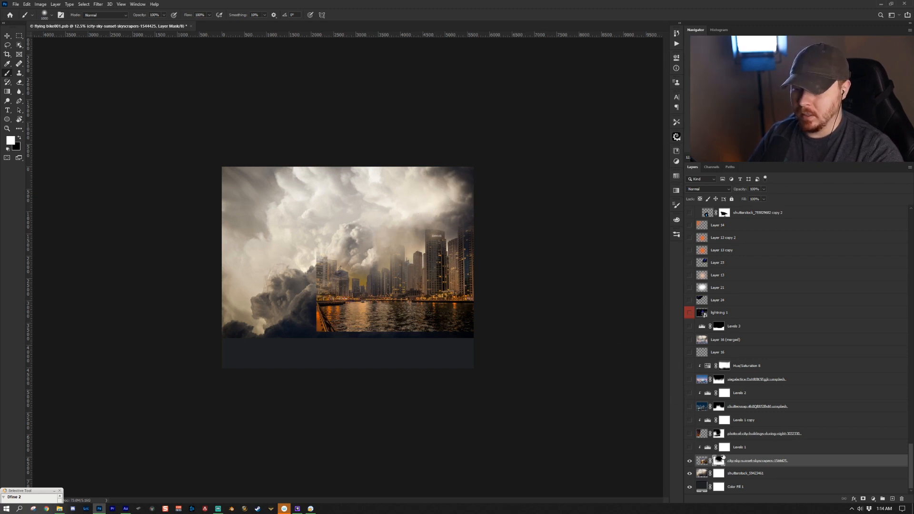
- Select the Levels 1 adjustment layer and turn its visibility on
click(755, 447)
click(689, 448)
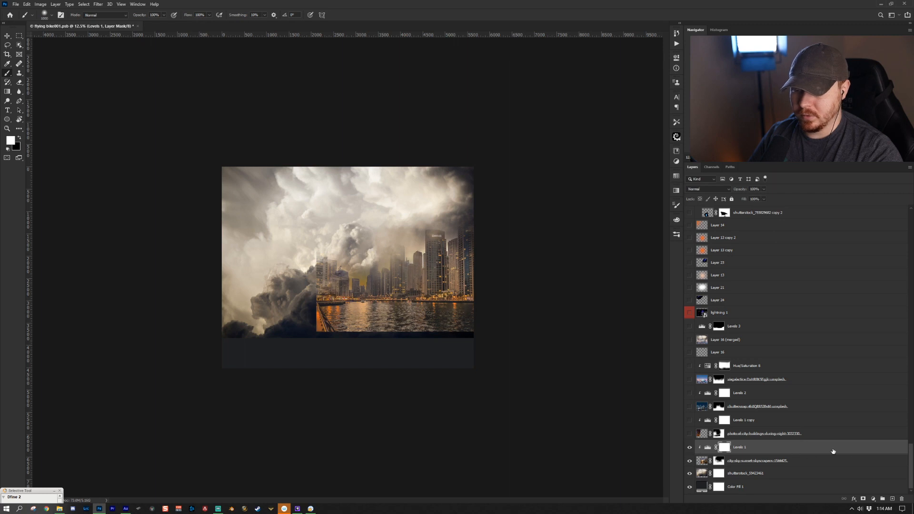
- Open the Levels 1 properties to inspect its settings and zoom into the canvas
click(873, 499)
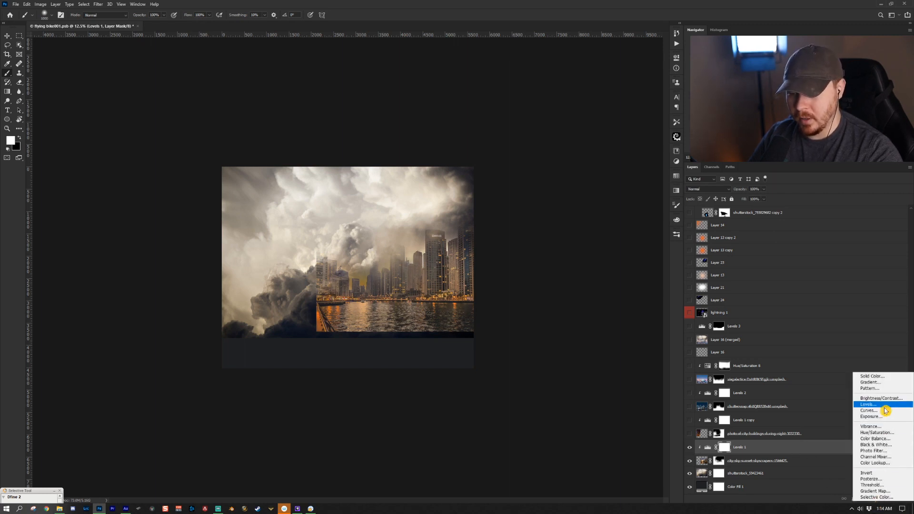
click(779, 451)
double_click(708, 448)
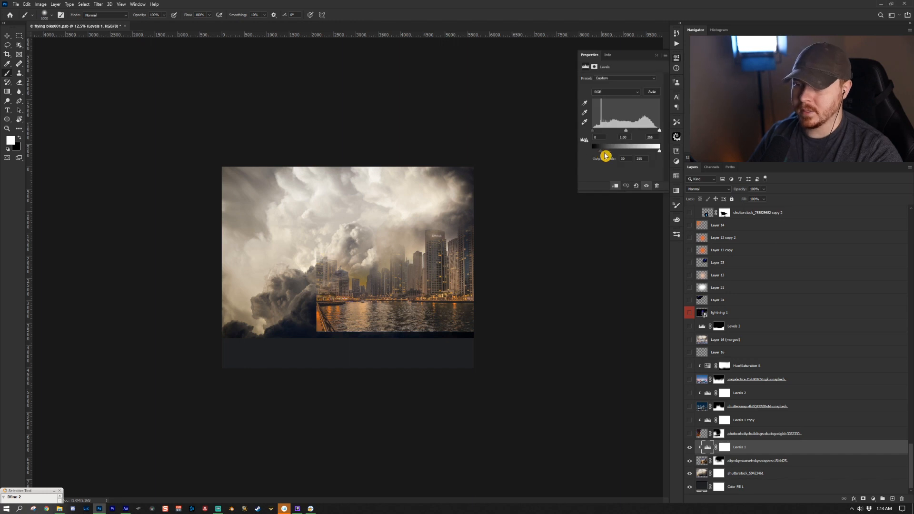
key(z)
click(423, 299)
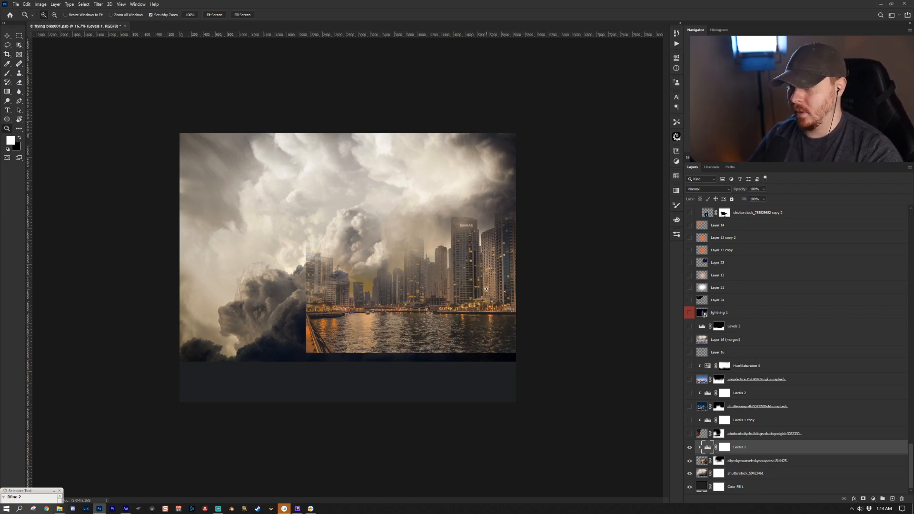
- Reveal the city buildings photo layer and the Levels 1 copy adjustment above it
click(745, 432)
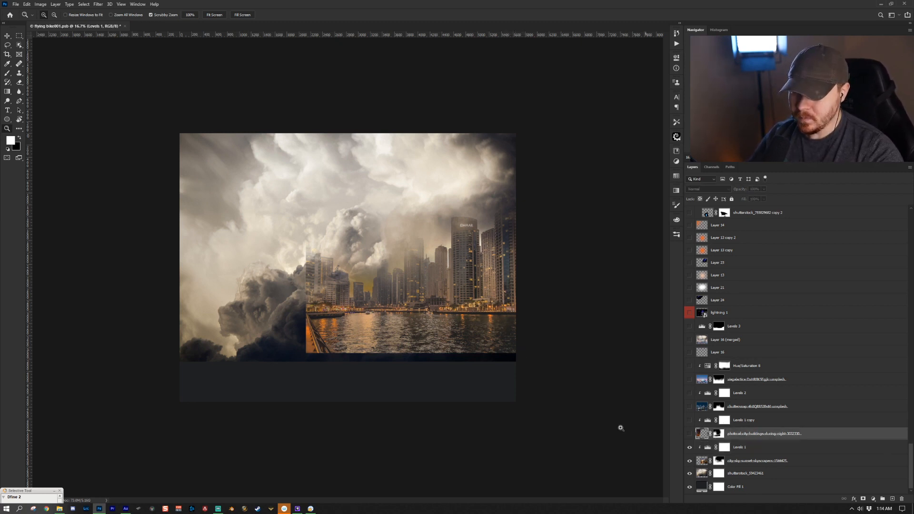
click(690, 433)
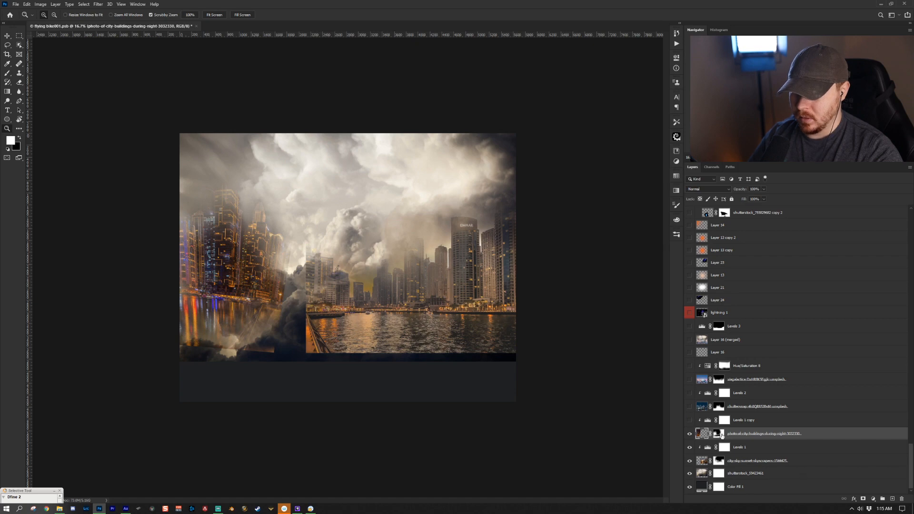
key(b)
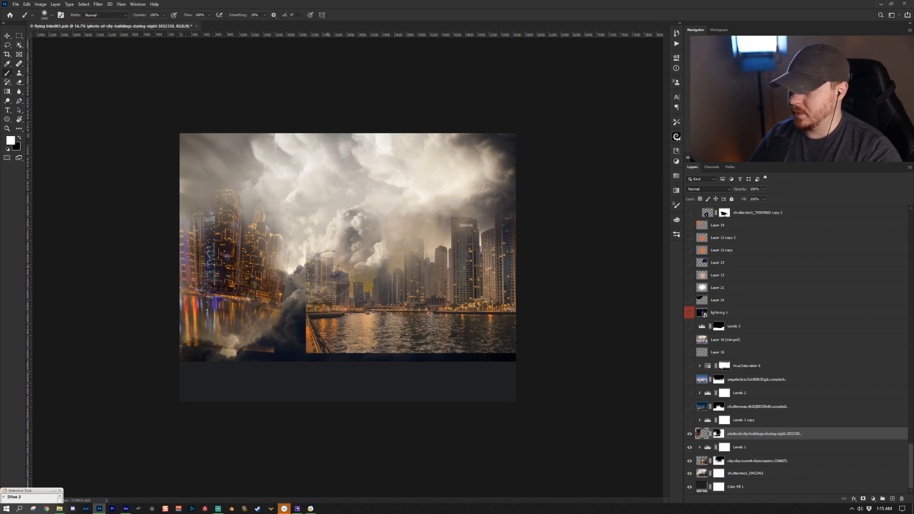
click(705, 419)
click(689, 420)
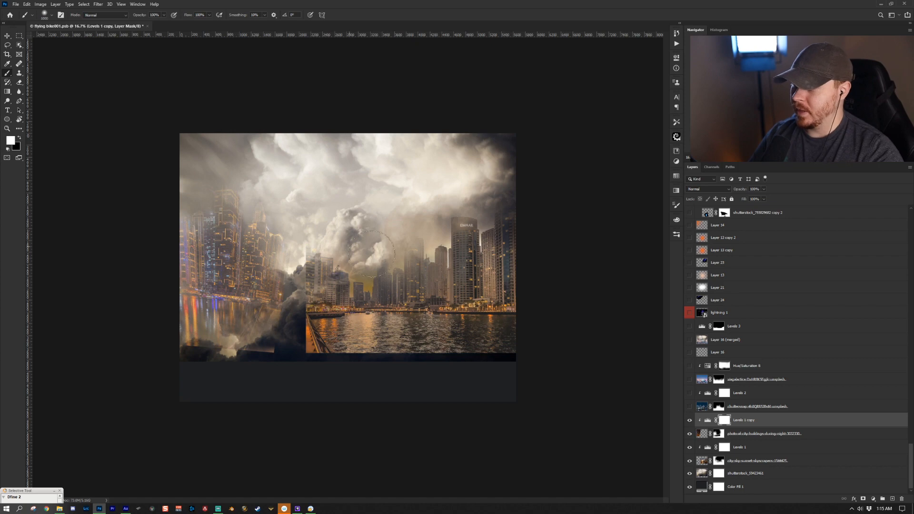
- Reveal the shutterstock city layer and the Levels 2 adjustment above it
click(771, 408)
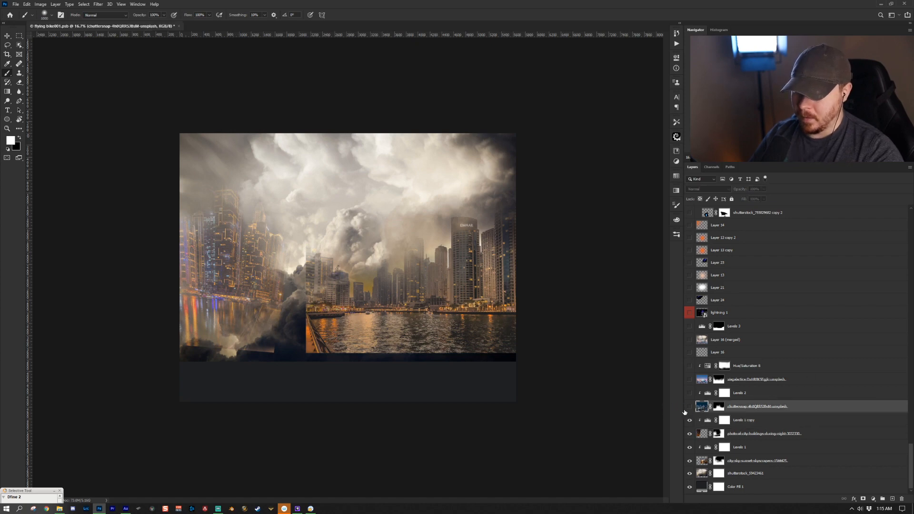
click(690, 407)
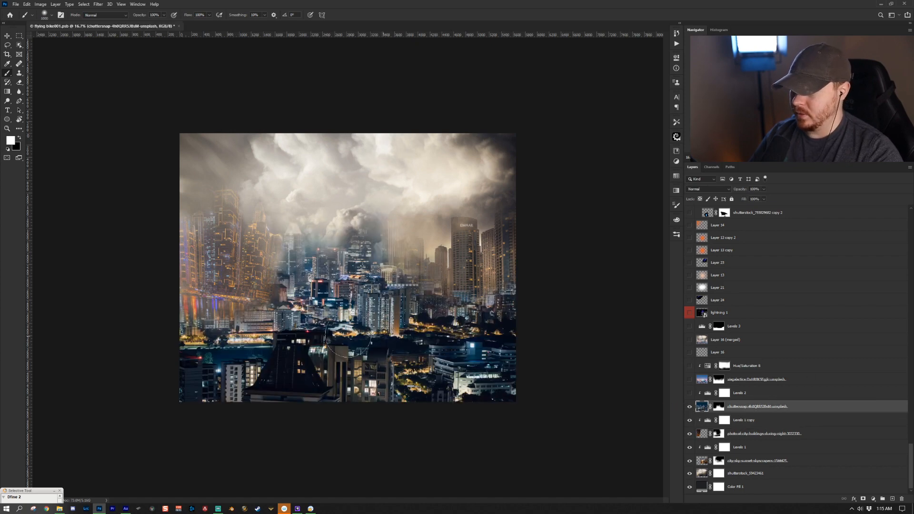
click(689, 393)
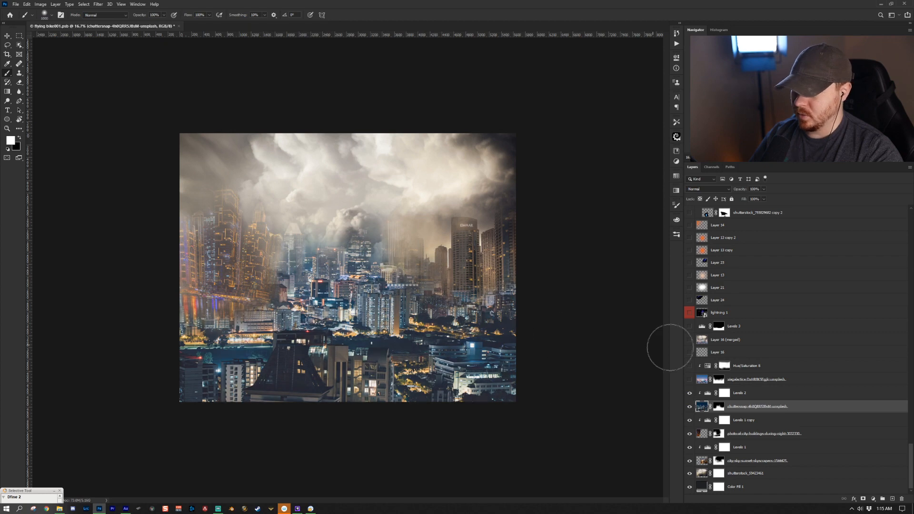
- Reveal the unsplash city layer and the Hue/Saturation 8 adjustment above it
click(780, 379)
click(689, 379)
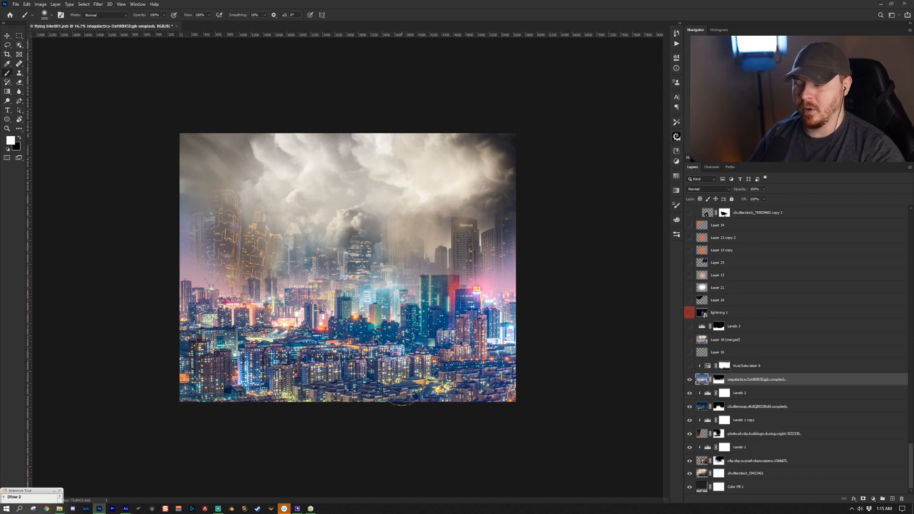
click(780, 365)
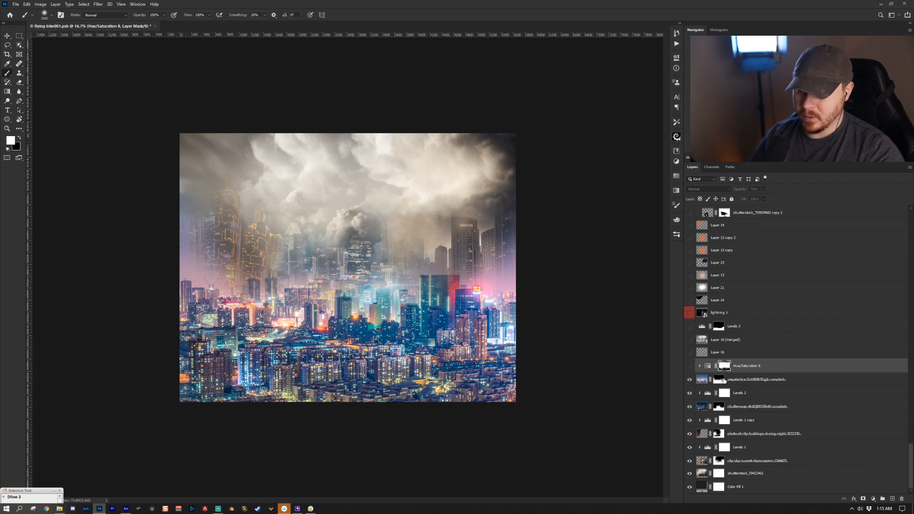
click(719, 380)
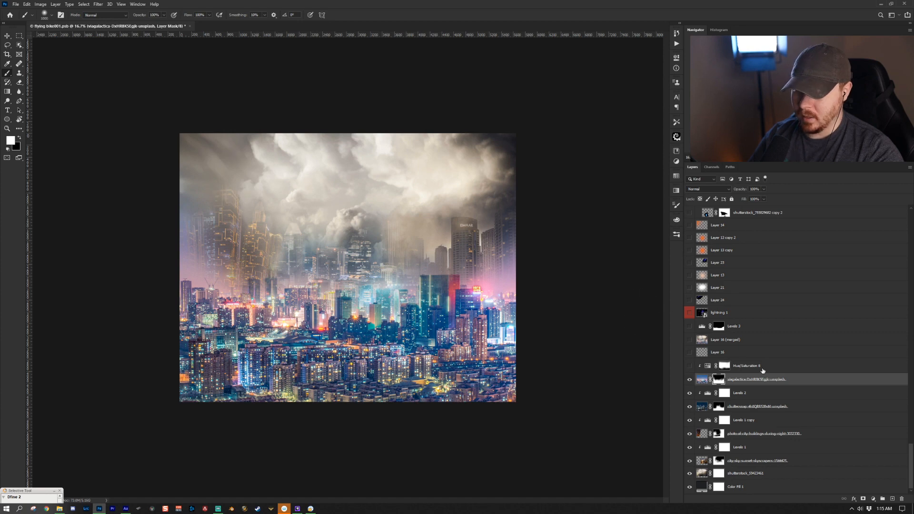
click(687, 367)
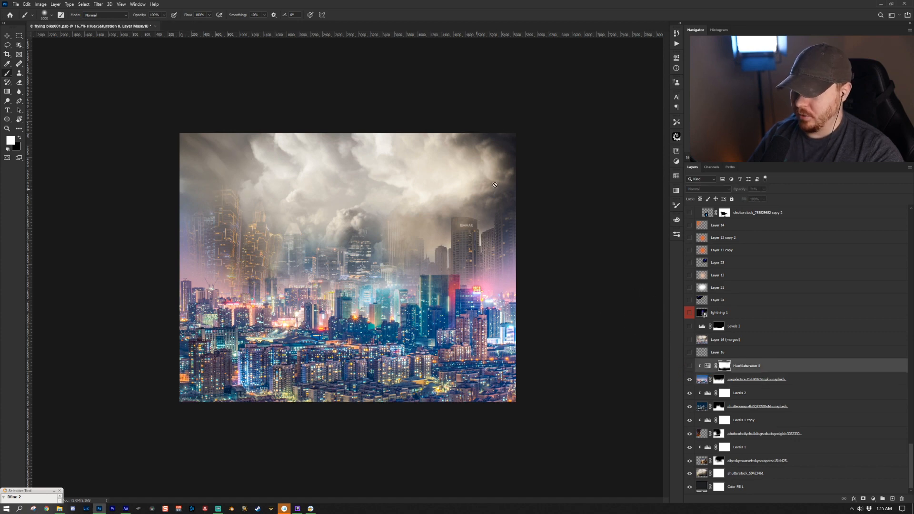
click(690, 366)
- Open the Hue/Saturation 8 properties and toggle that layer on and off to compare
click(873, 498)
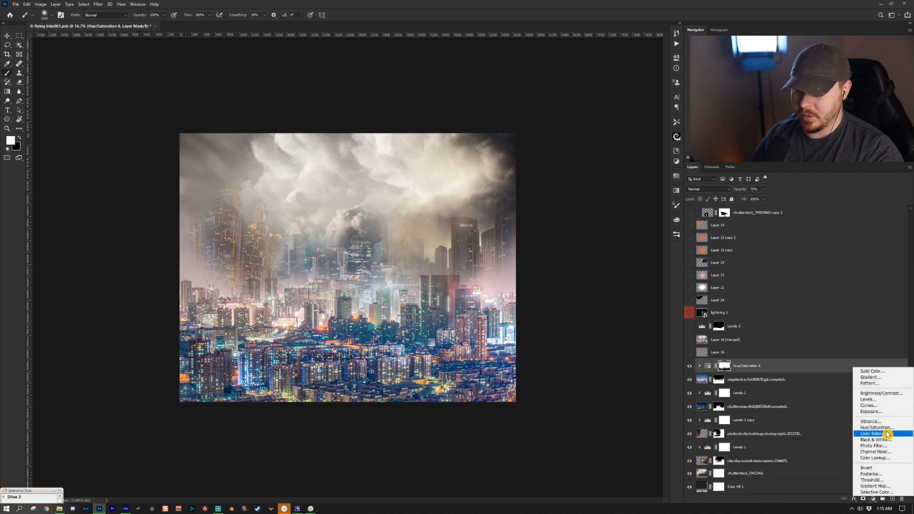
click(779, 367)
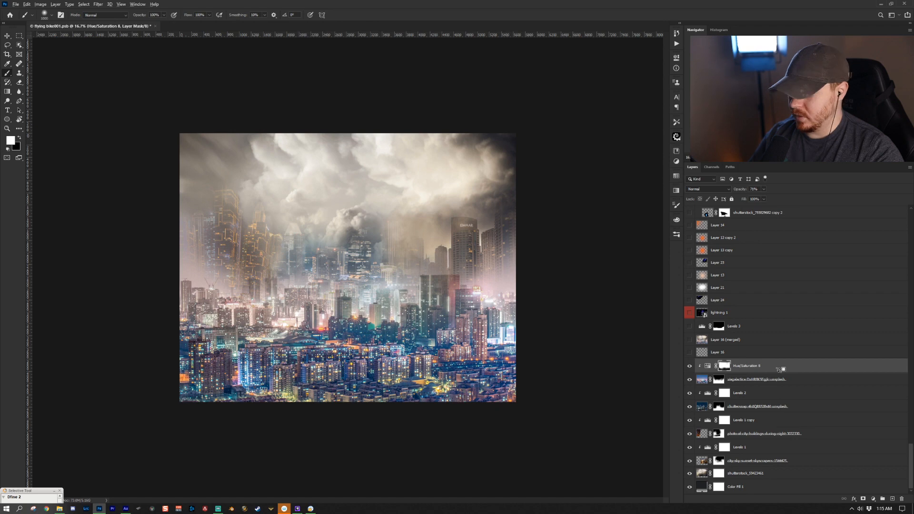
double_click(706, 366)
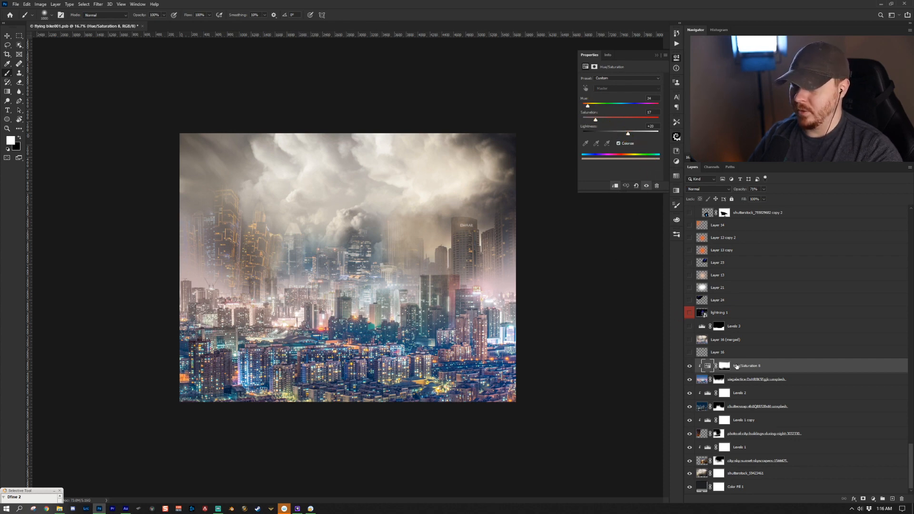
click(689, 366)
click(689, 366)
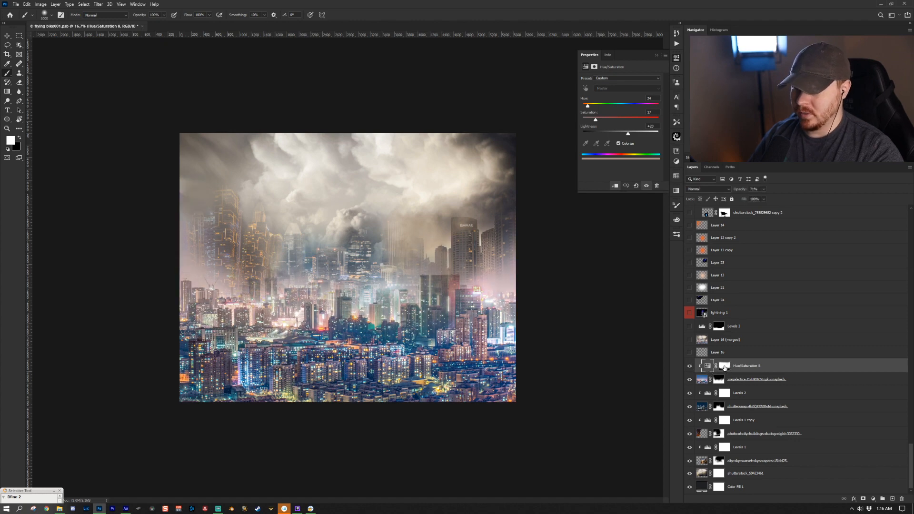
click(724, 366)
click(689, 366)
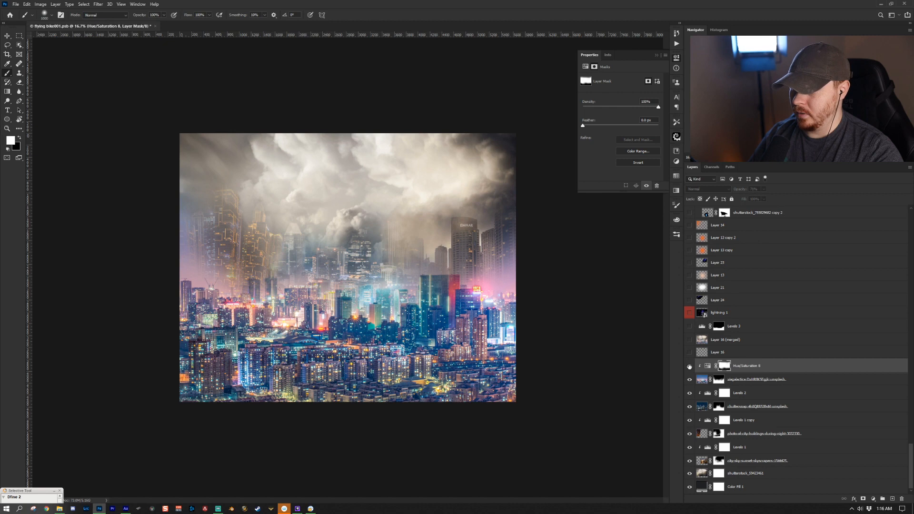
click(689, 365)
- Turn on Layer 16 and stamp all visible layers
key(x)
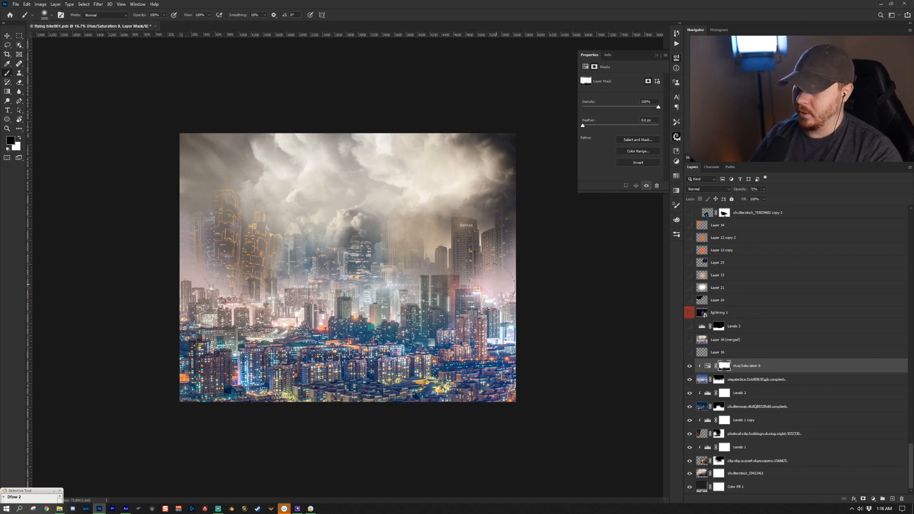
click(773, 352)
key(x)
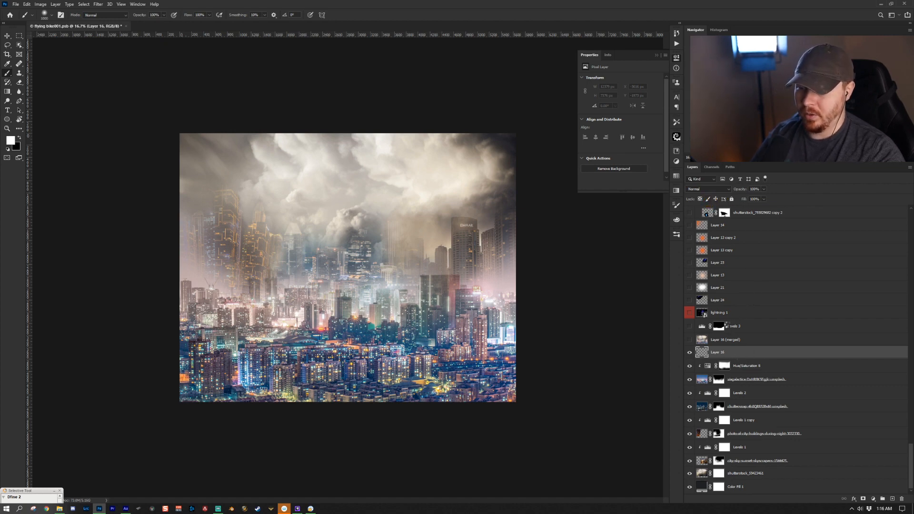
key(ctrl+alt+shift+e)
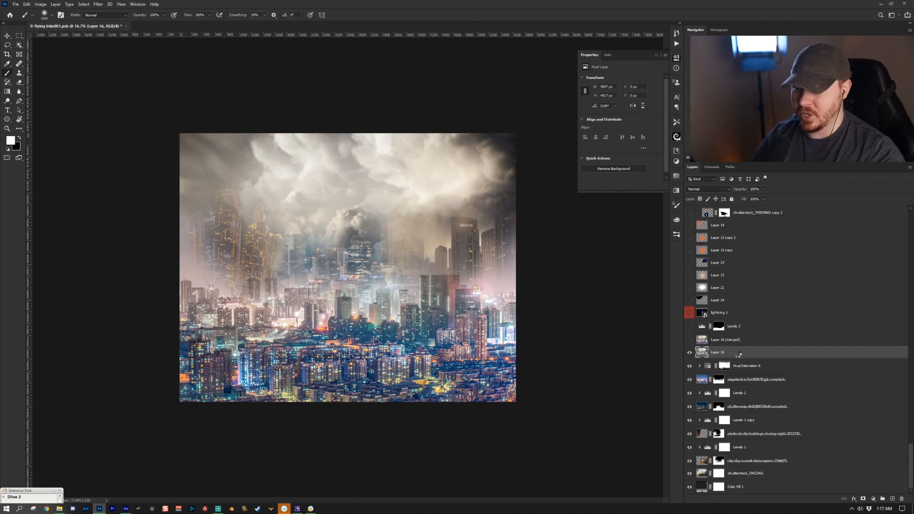
- Apply a Field Blur from the Blur Gallery to Layer 16
click(98, 5)
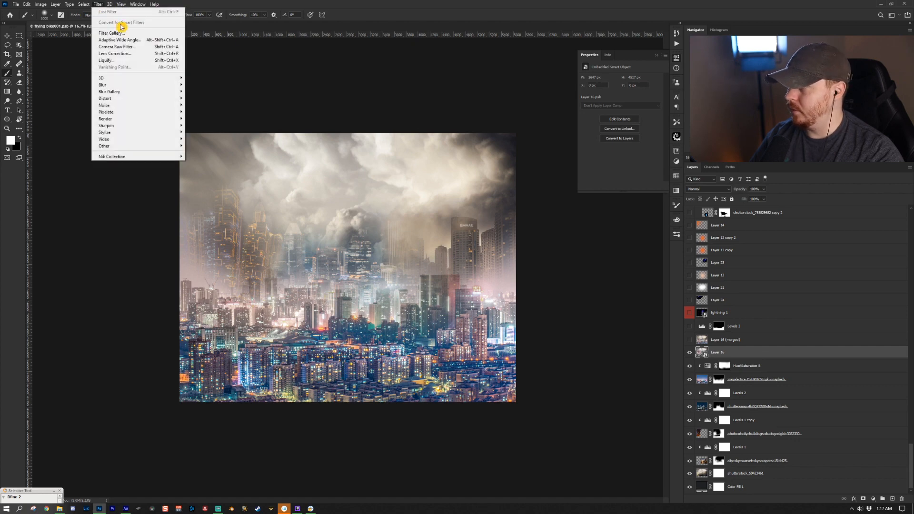
mouse_move(161, 96)
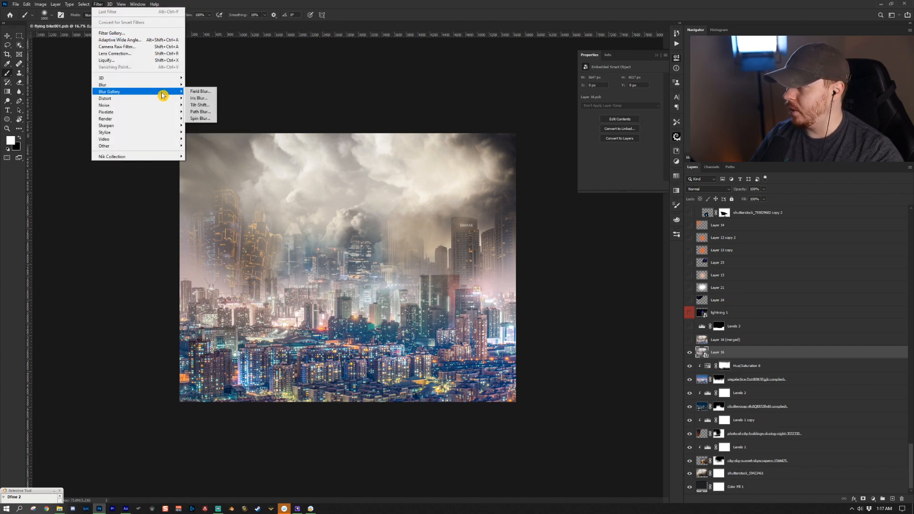
click(200, 92)
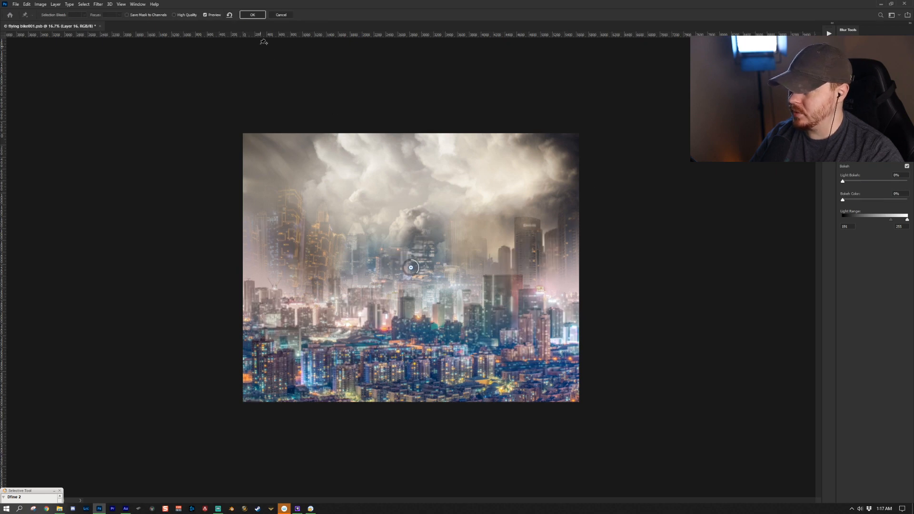
click(253, 15)
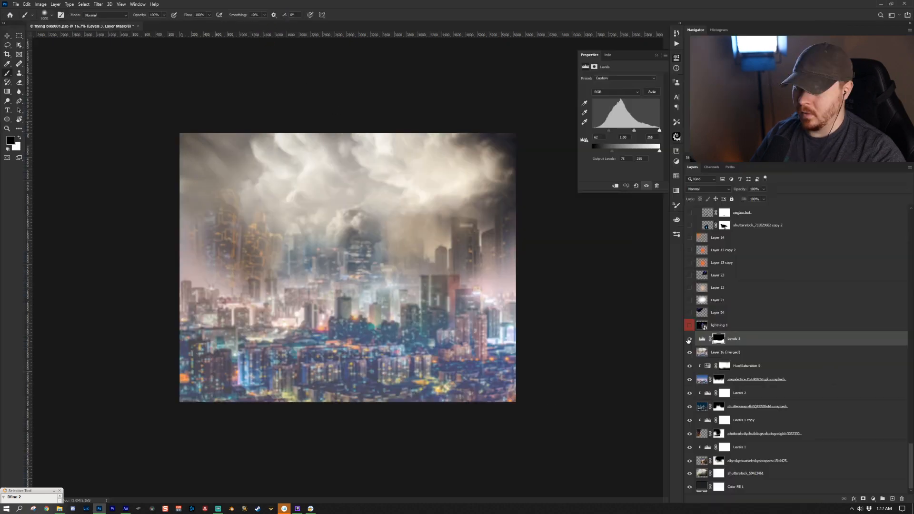
- Reveal the Layer 16 (merged) layer and the Levels 3 adjustment above it
click(688, 340)
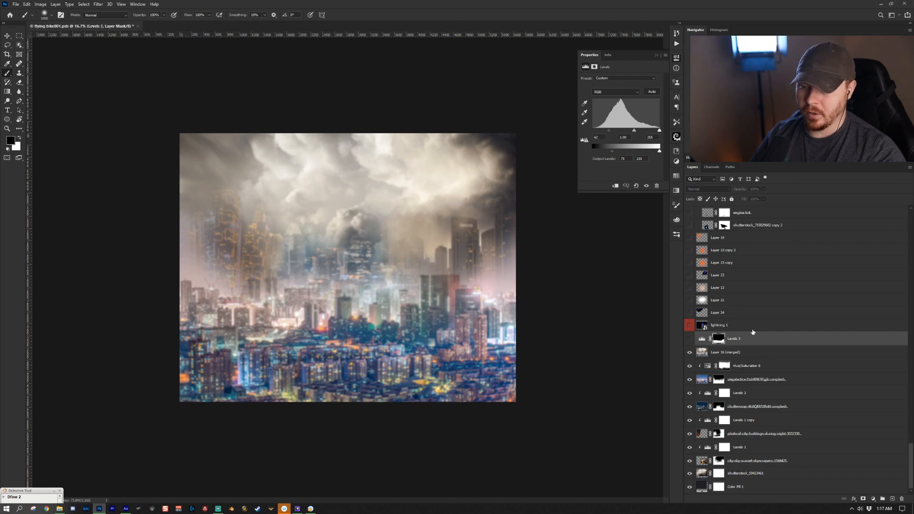
click(701, 338)
click(873, 498)
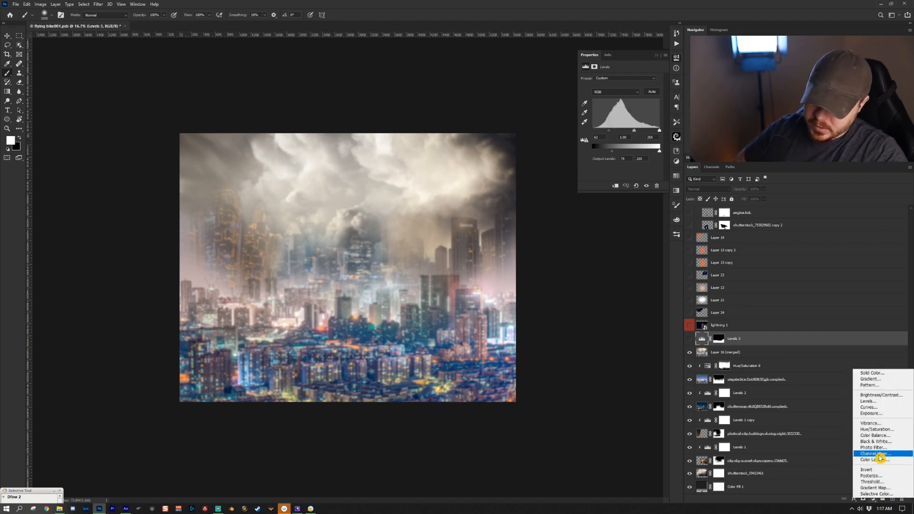
click(748, 346)
click(690, 338)
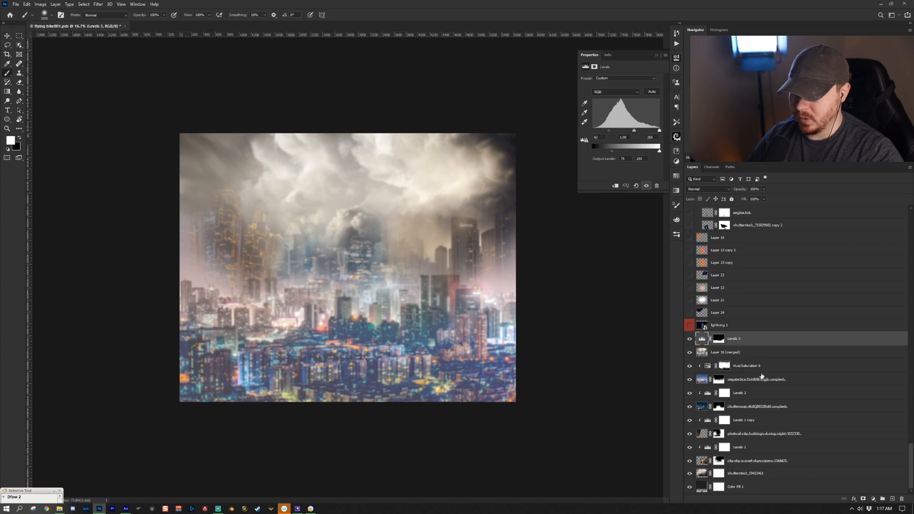
- Turn on the lightning 1 layer after briefly toggling Layer 24, and zoom out to view it
click(718, 339)
key(x)
click(689, 313)
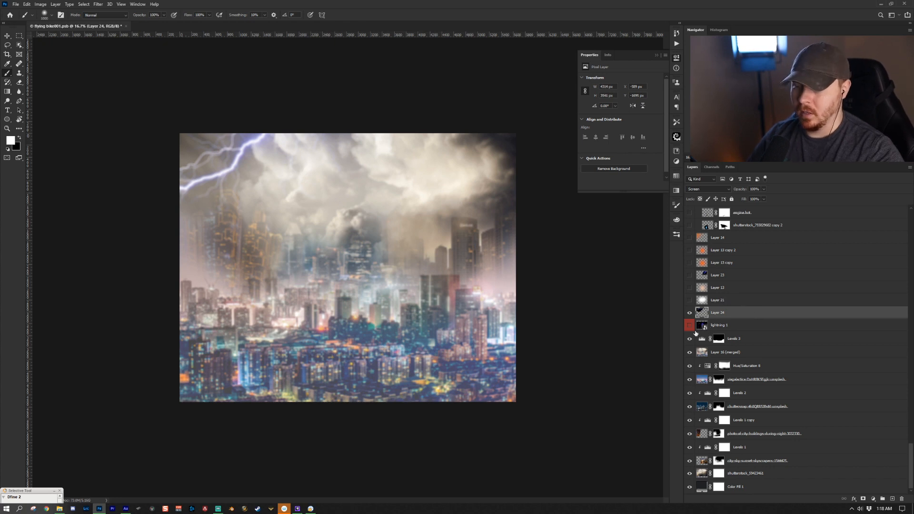
click(689, 313)
click(700, 328)
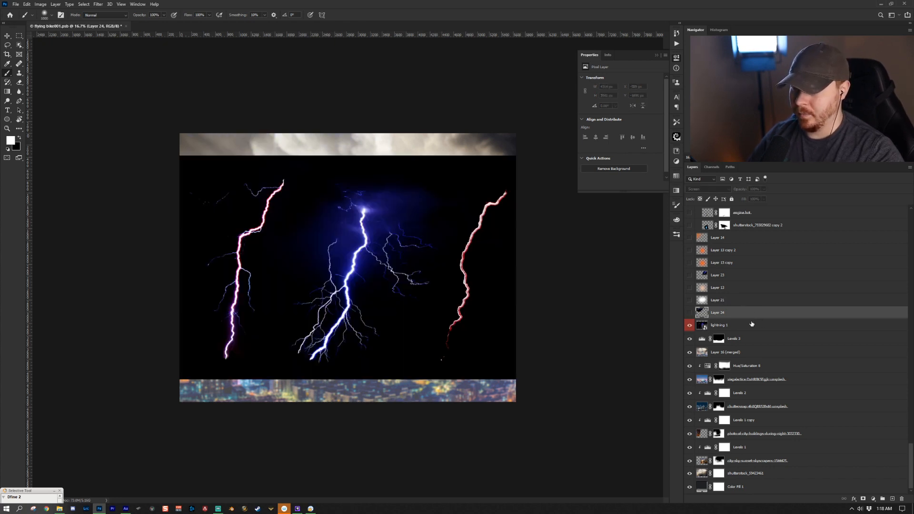
key(z)
drag(362, 330, 388, 342)
click(402, 330)
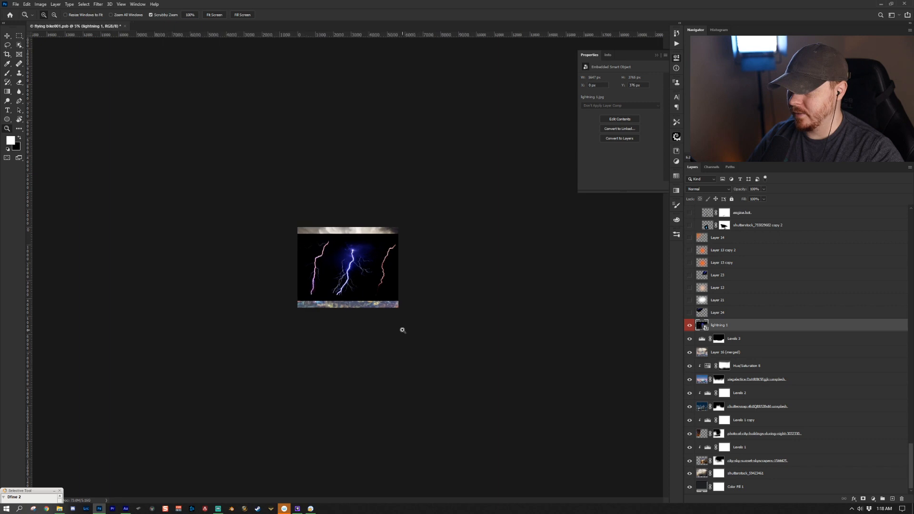
- Zoom in on the lightning 1 layer, lasso around the central lightning bolt and copy it to a new layer
click(390, 327)
click(390, 327)
click(390, 328)
click(390, 327)
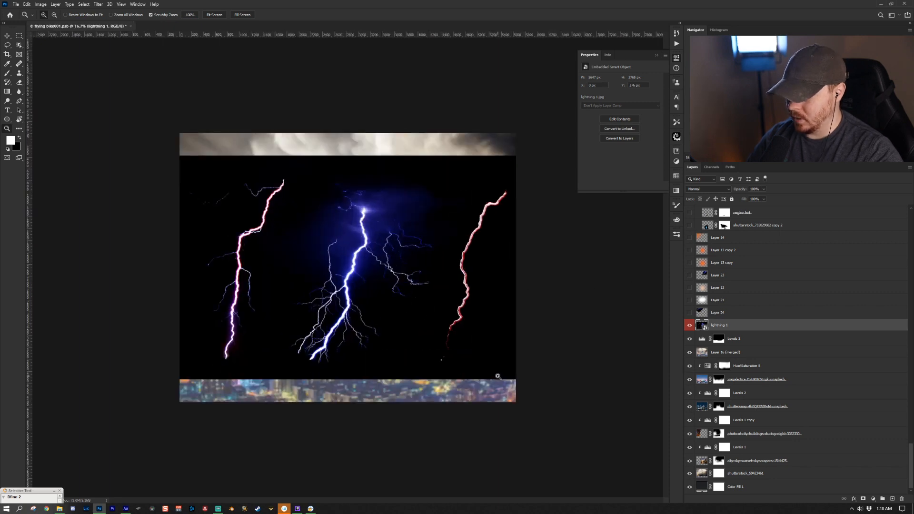
key(l)
mouse_move(461, 177)
mouse_down()
mouse_move(433, 274)
mouse_move(430, 338)
mouse_move(377, 376)
mouse_move(295, 388)
mouse_move(264, 342)
mouse_move(313, 172)
mouse_move(347, 154)
mouse_move(463, 178)
mouse_up()
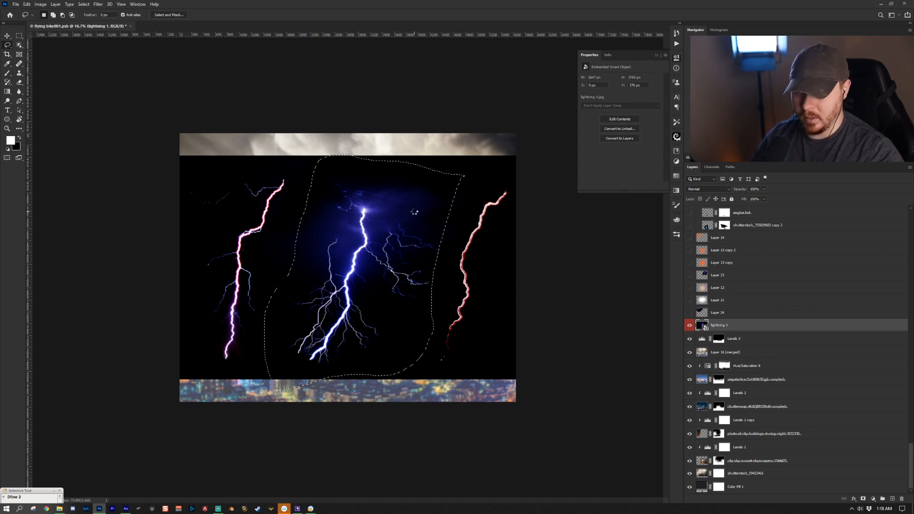
key(ctrl+j)
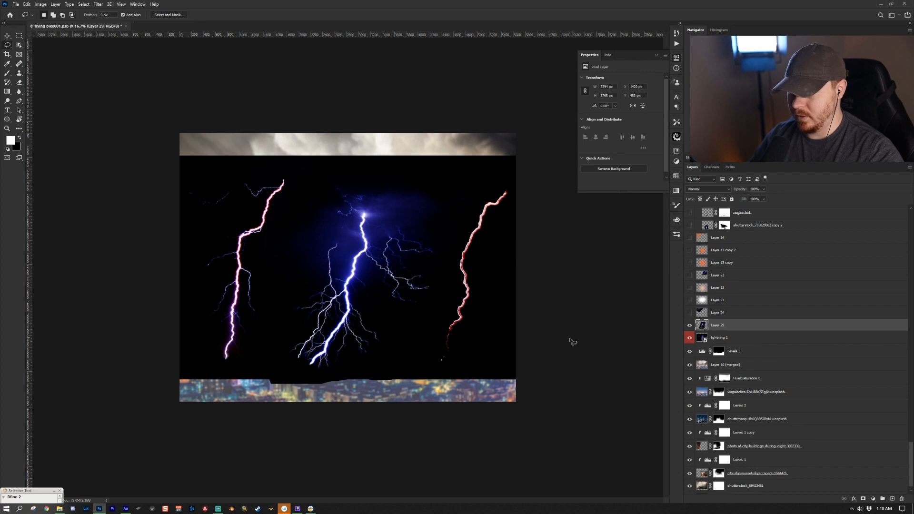
- Hide the lightning 1 layer and set the copied bolt layer's blend mode to Screen
click(689, 338)
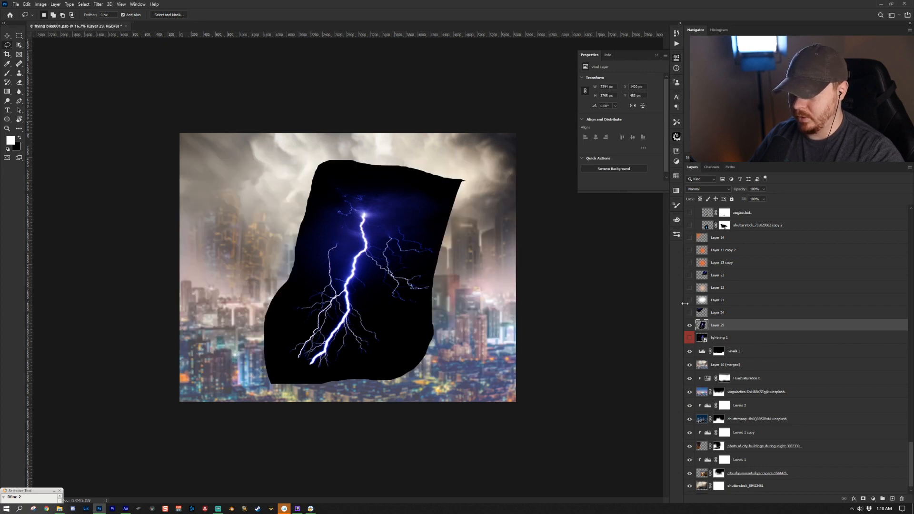
click(708, 189)
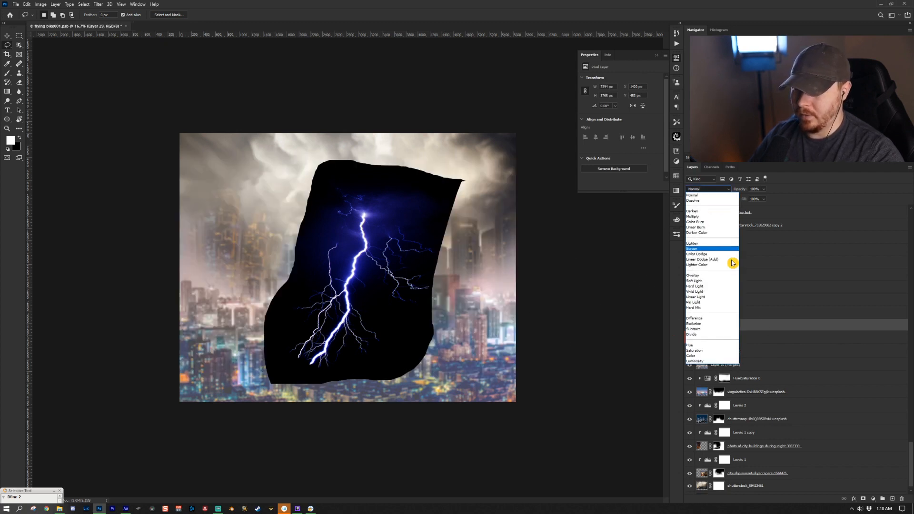
click(697, 248)
right_click(760, 323)
key(Escape)
click(93, 5)
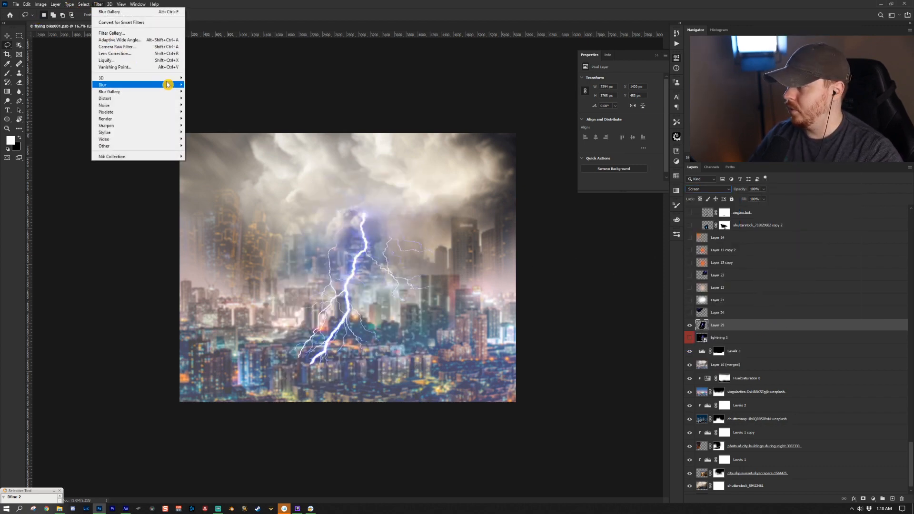
click(196, 91)
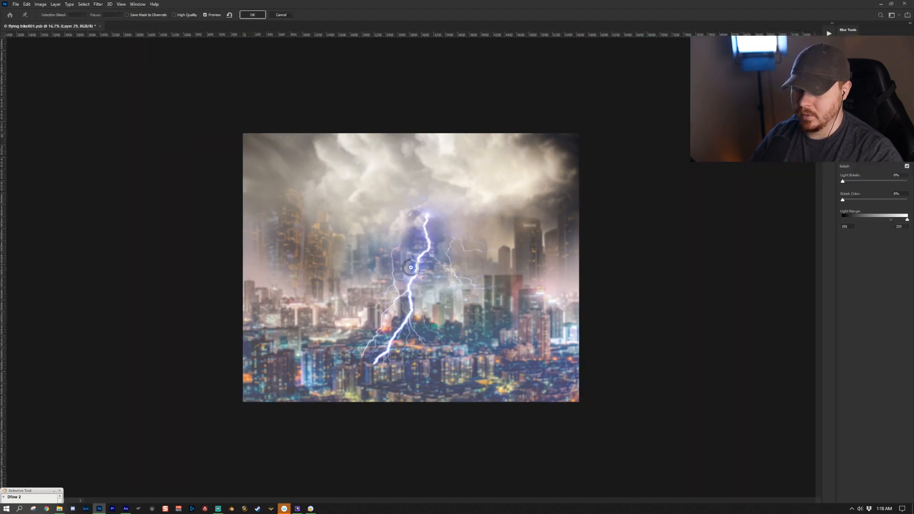
key(Escape)
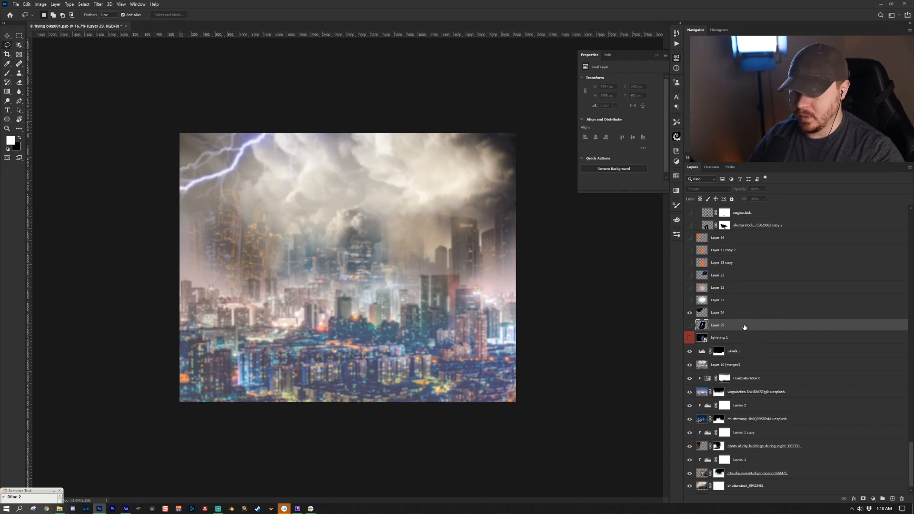
- Turn on the visibility of Layer 21 and Layer 13 above the lightning layers
scroll(741, 326, up, 2)
click(739, 352)
key(ctrl+comma)
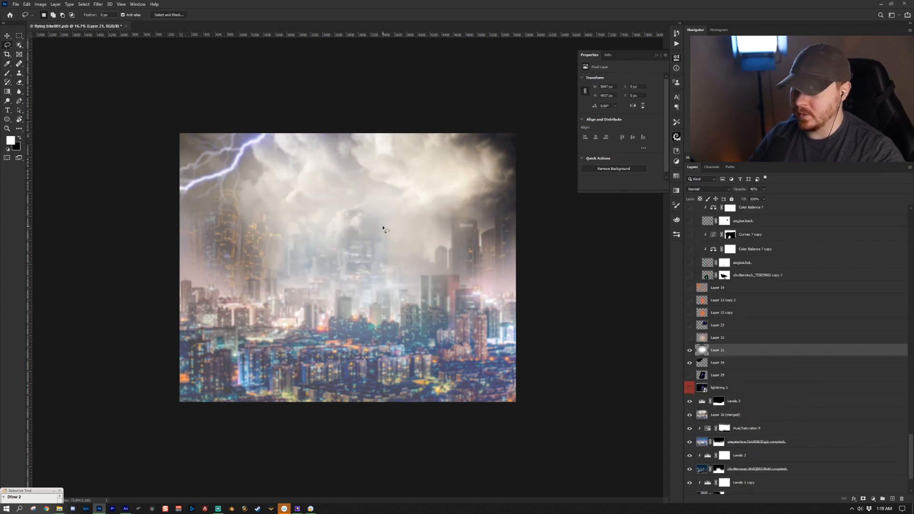
key(b)
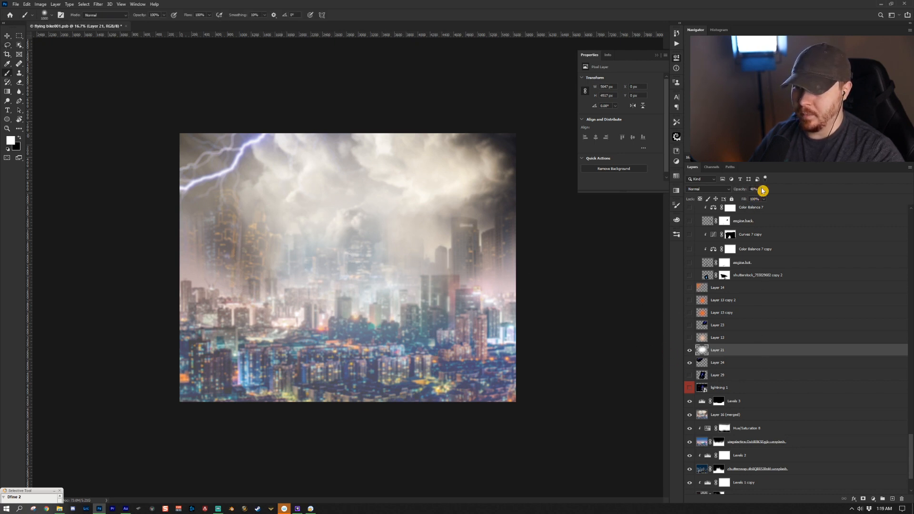
click(730, 334)
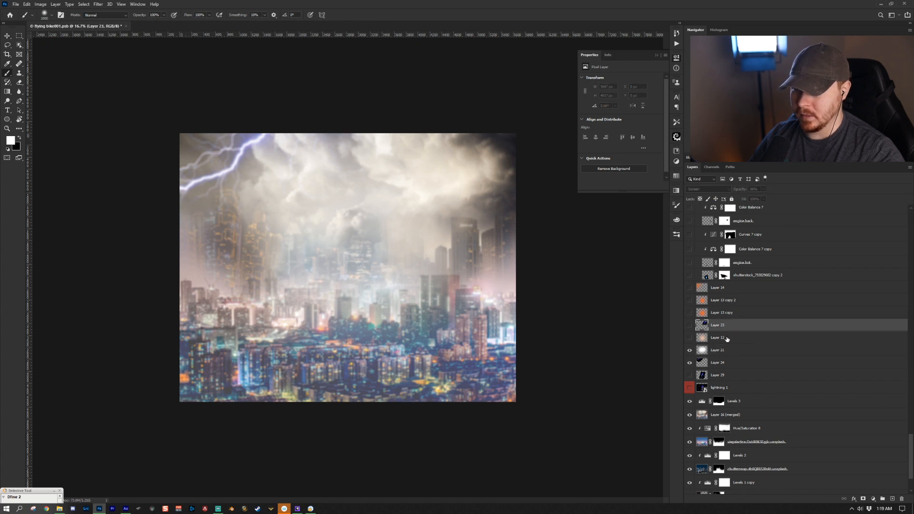
click(689, 338)
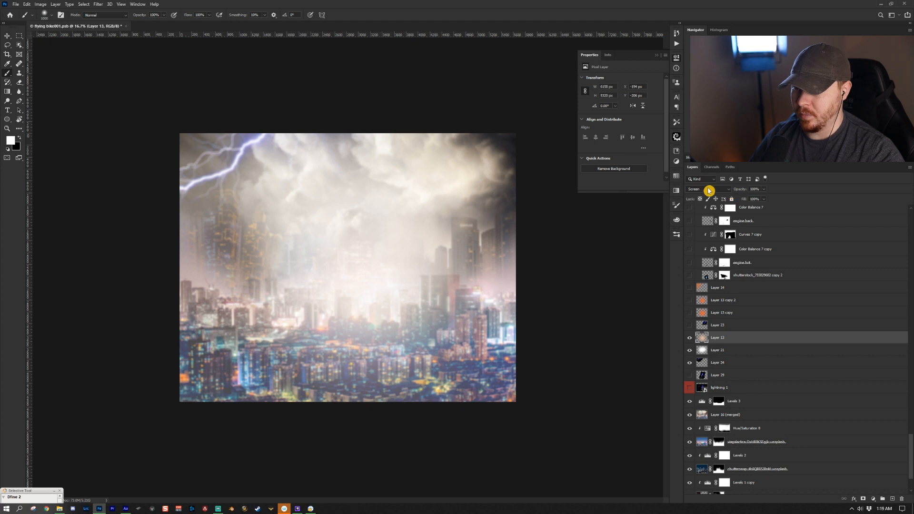
- Turn on Layer 23 and Layer 13 copy, checking their blend mode and opacity
click(721, 190)
click(720, 191)
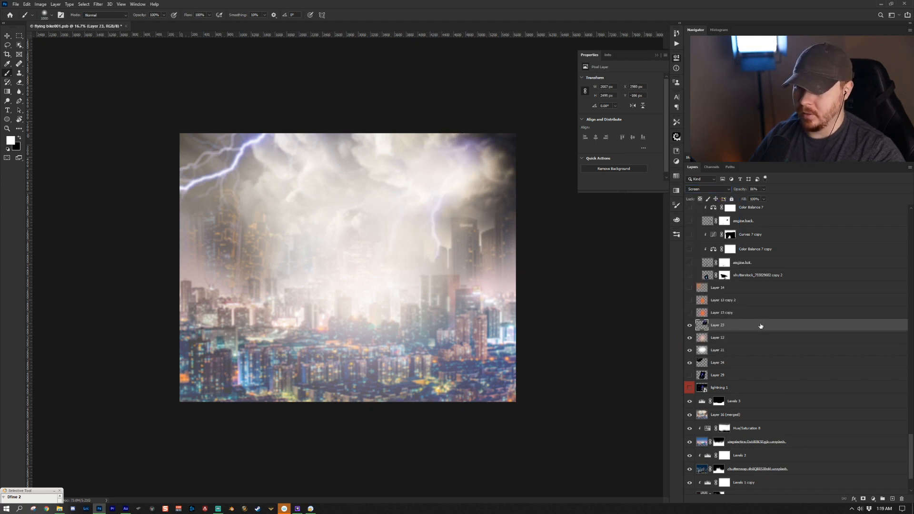
click(753, 190)
click(697, 310)
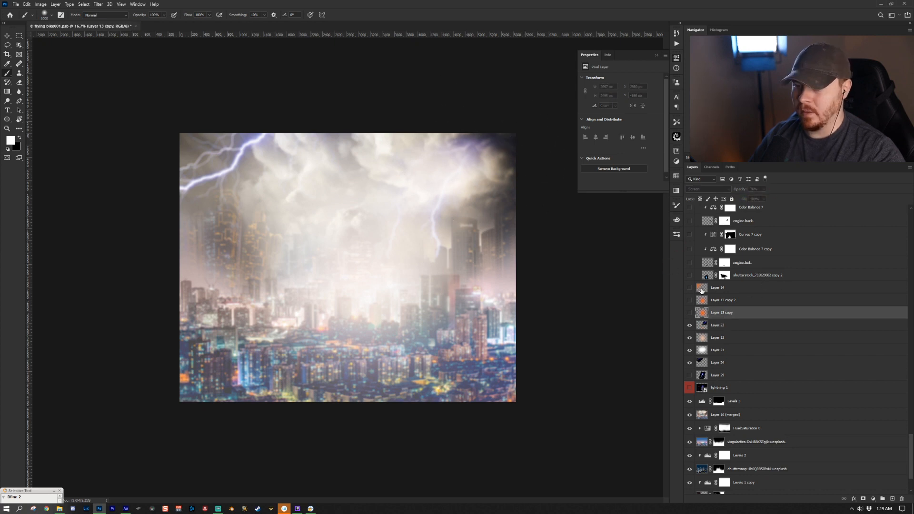
click(689, 312)
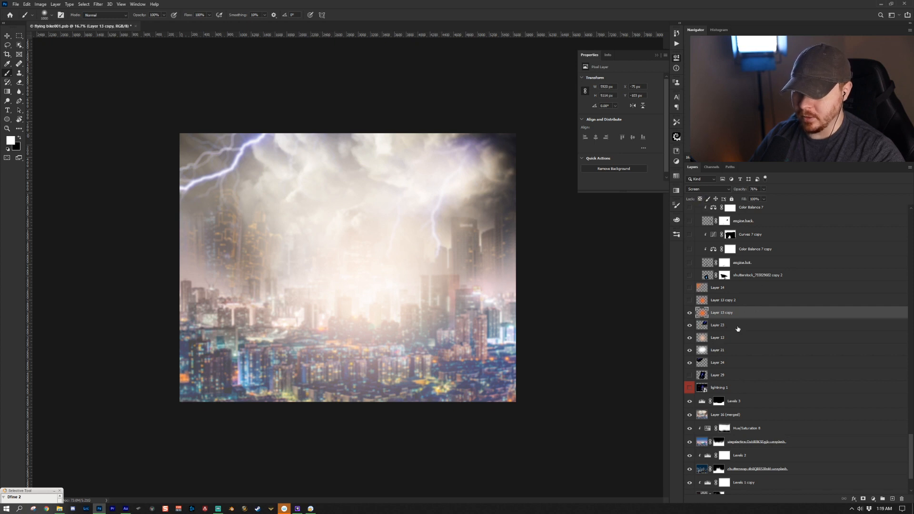
- Turn on the Layer 13 copy 2 and Layer 14 glow layers
click(751, 300)
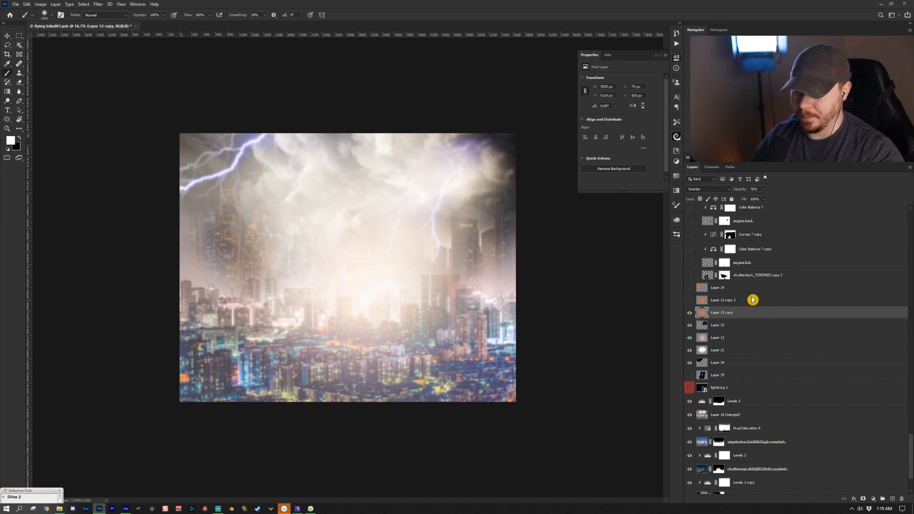
click(689, 300)
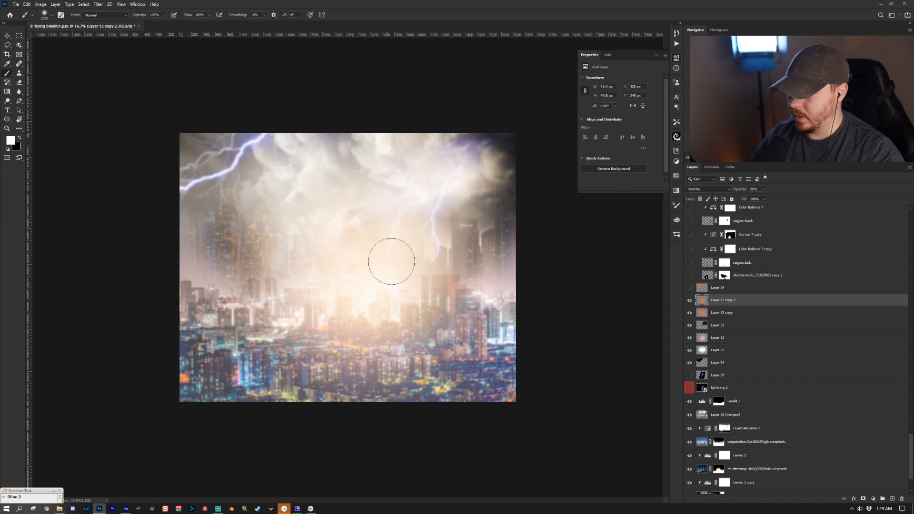
click(739, 288)
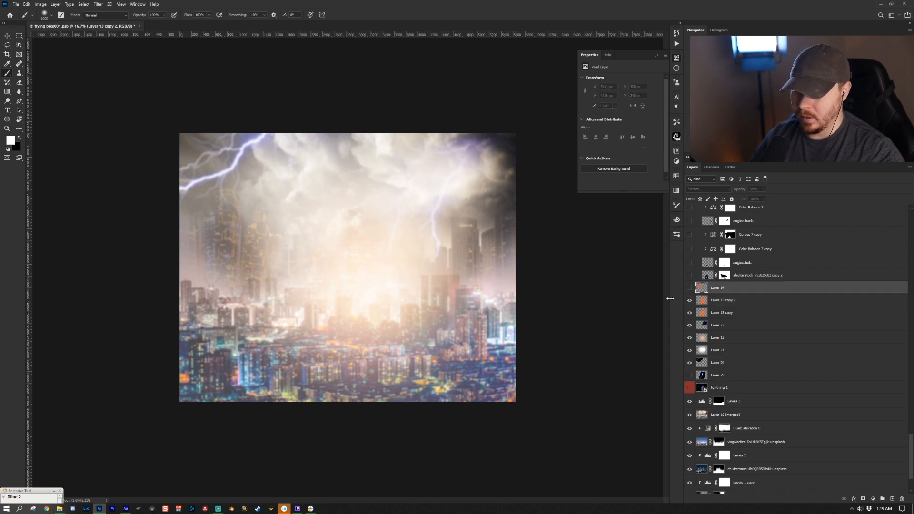
click(689, 287)
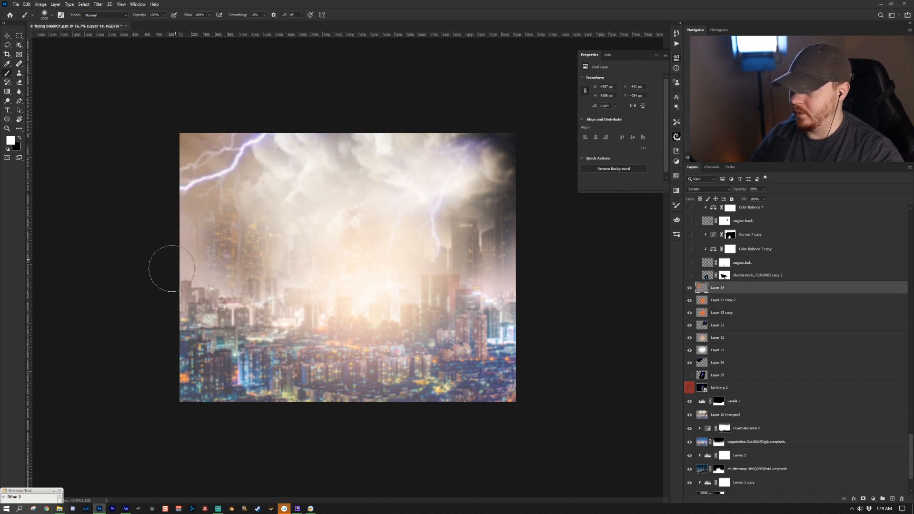
- Scroll up the layer stack and turn on the me layer showing the man
scroll(760, 288, up, 1)
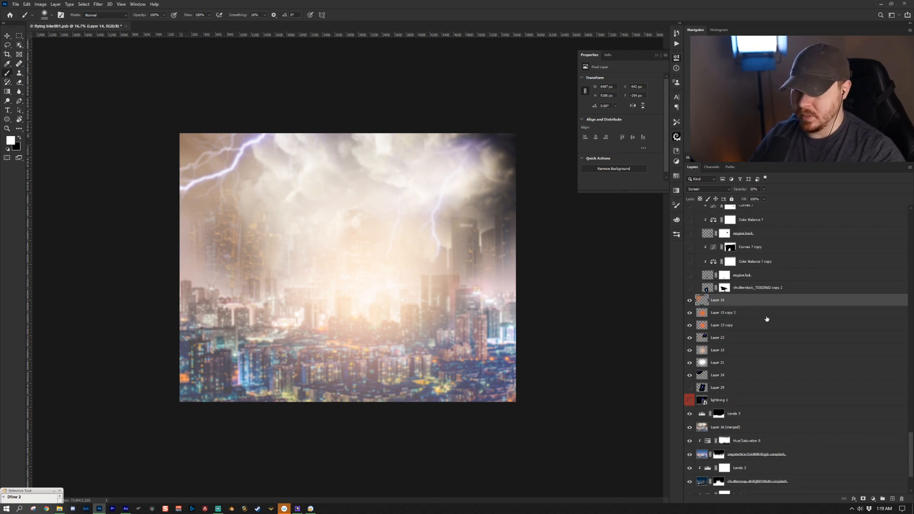
scroll(777, 309, up, 5)
scroll(777, 309, up, 5)
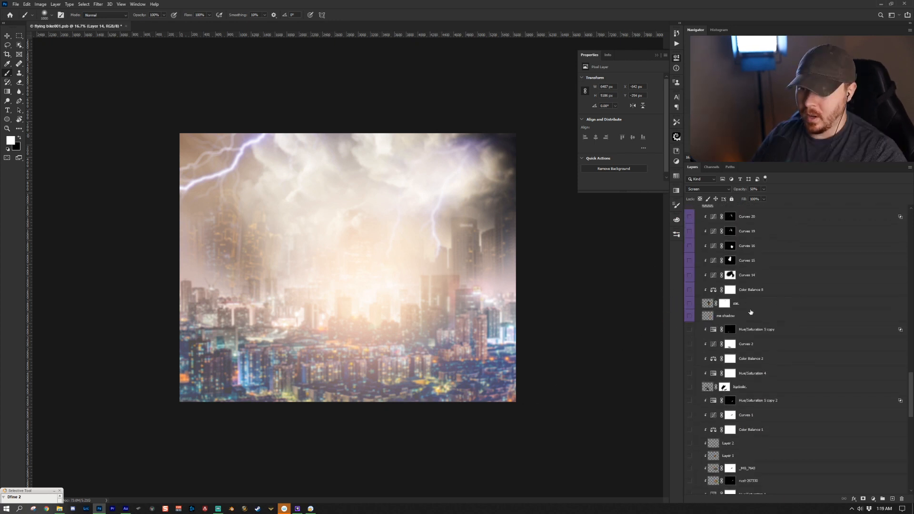
click(761, 303)
click(689, 307)
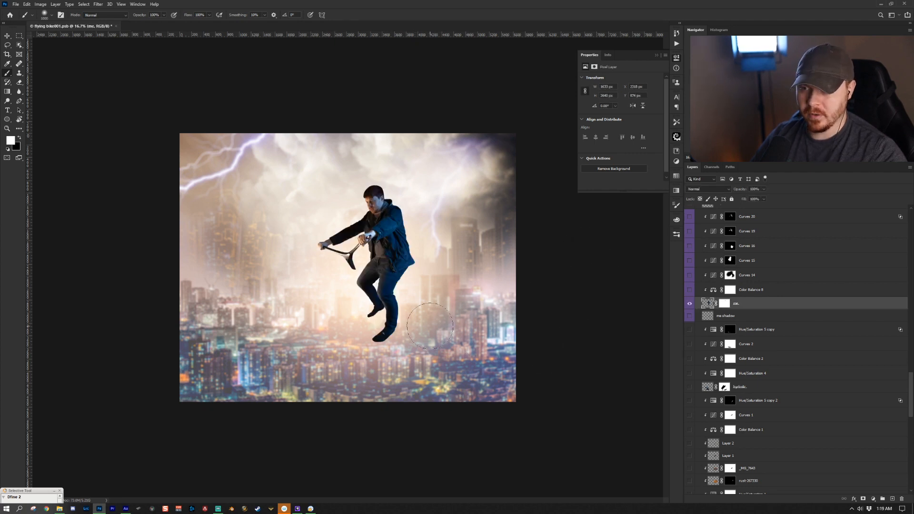
- Turn on the body layer to reveal the hoverbike body under the man
key(z)
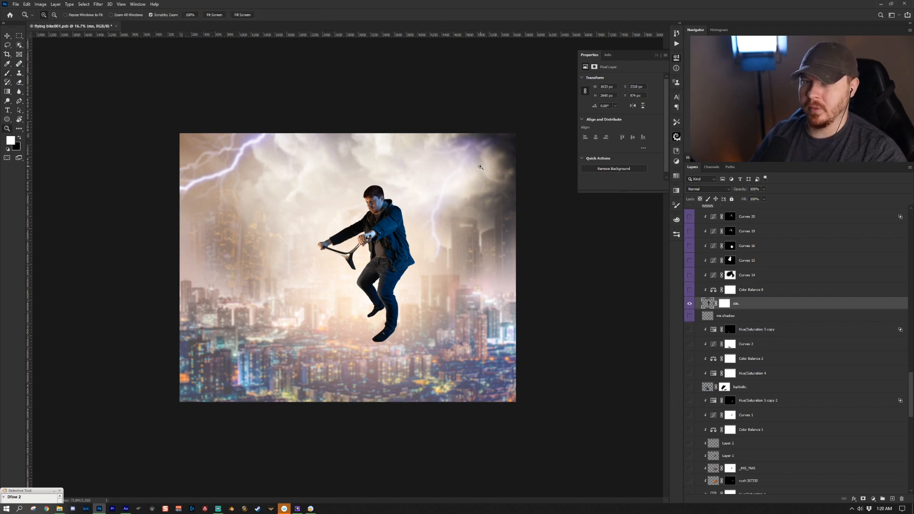
click(737, 317)
scroll(737, 321, up, 5)
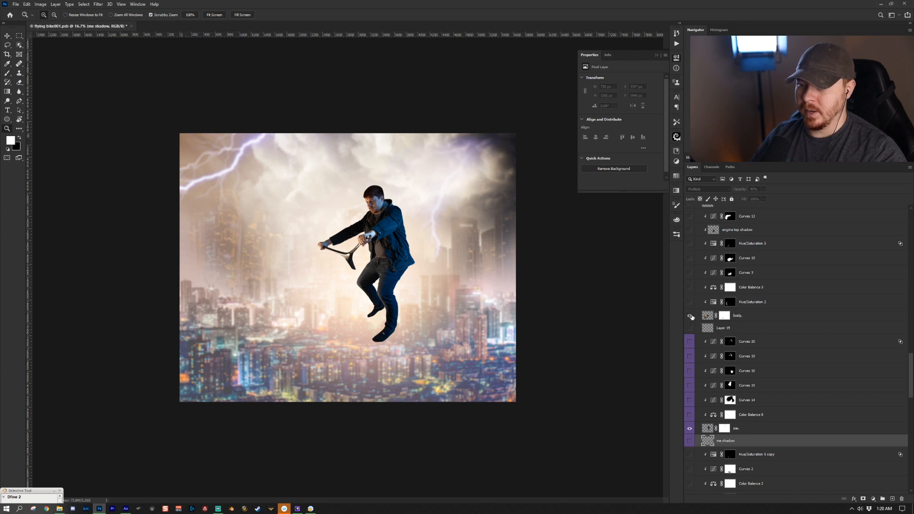
click(690, 315)
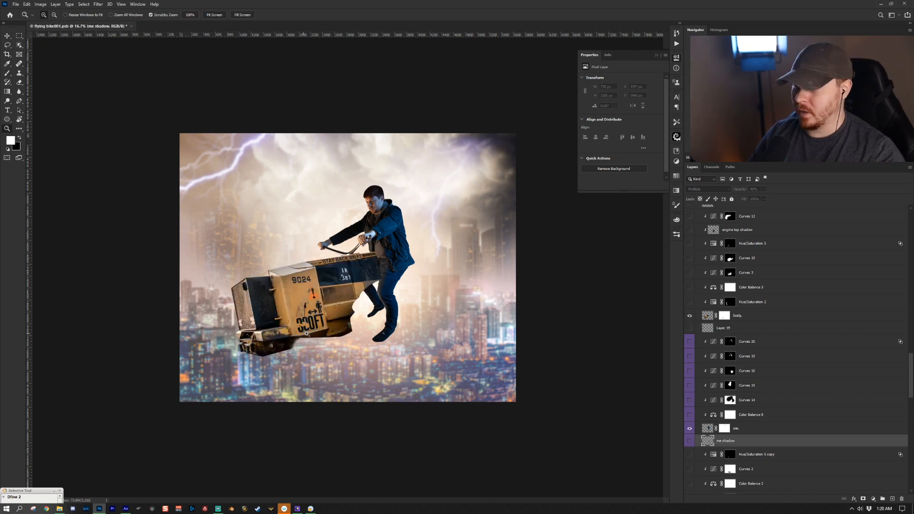
click(737, 316)
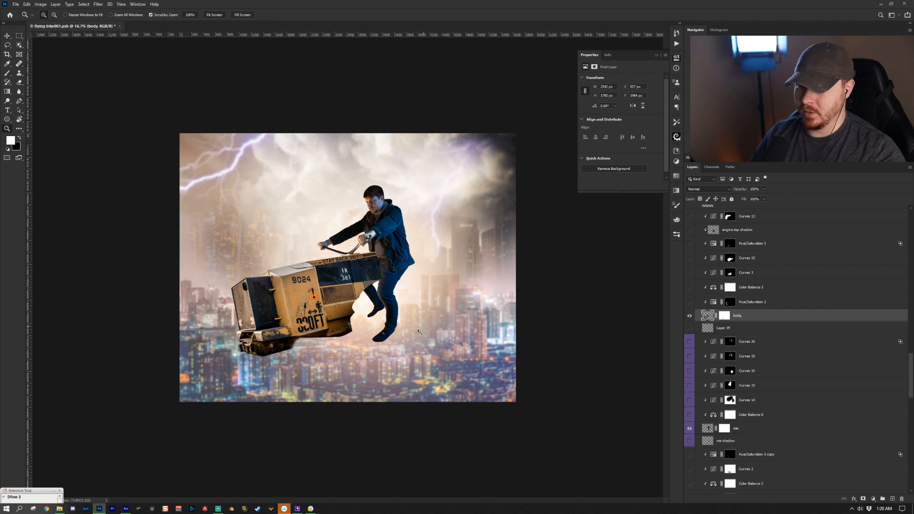
- Find and turn on the seat layer of the hoverbike
scroll(774, 327, down, 1)
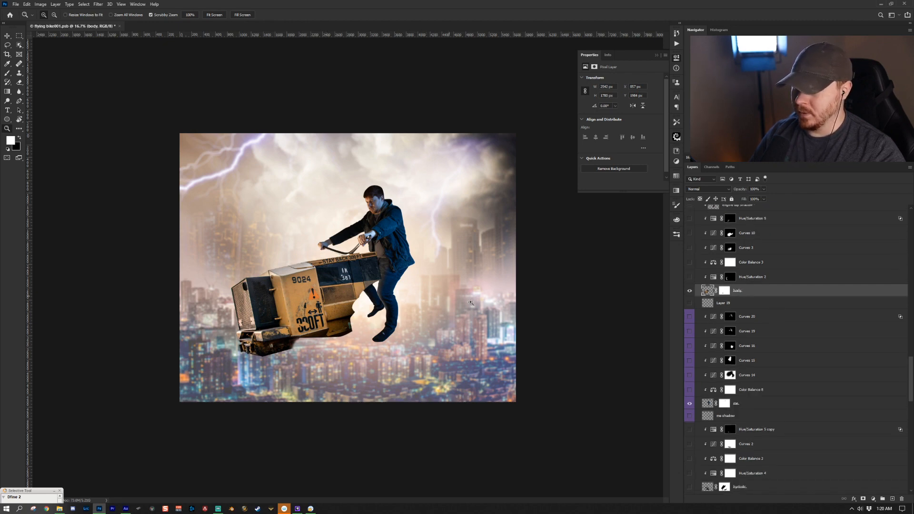
scroll(785, 367, down, 7)
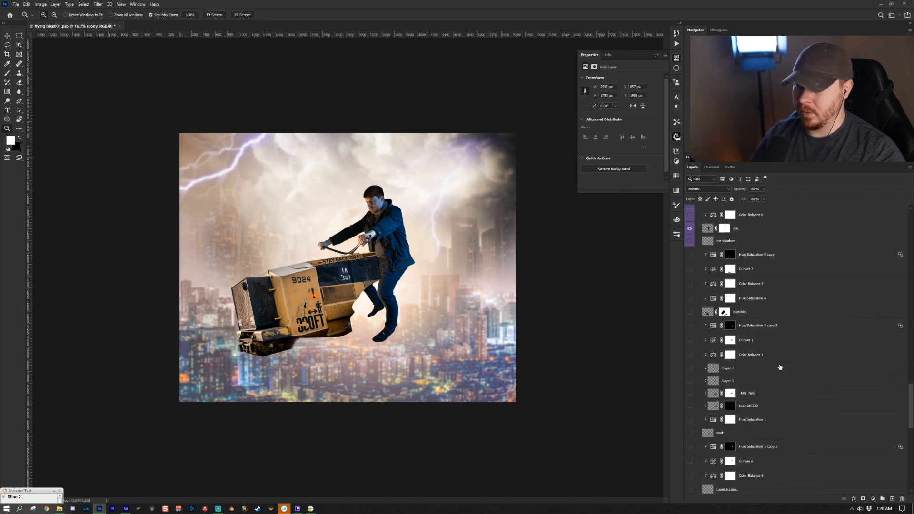
scroll(773, 361, up, 7)
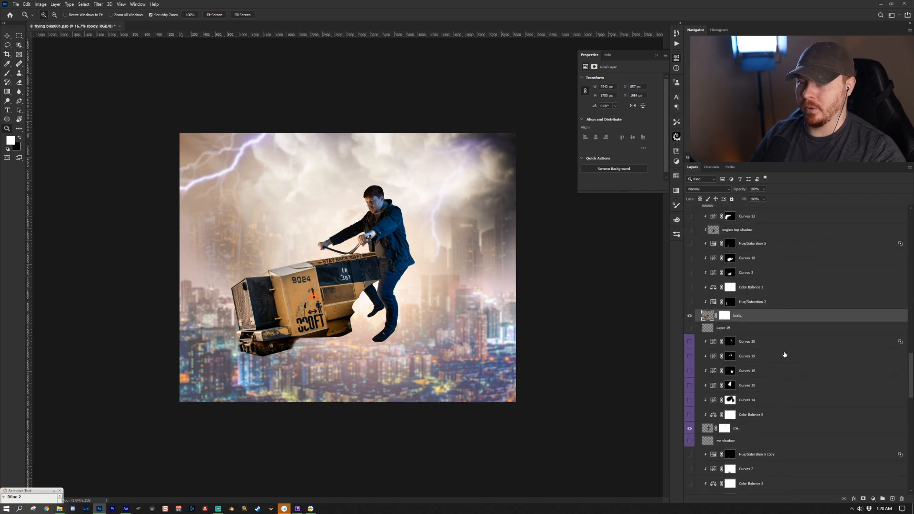
scroll(777, 365, down, 9)
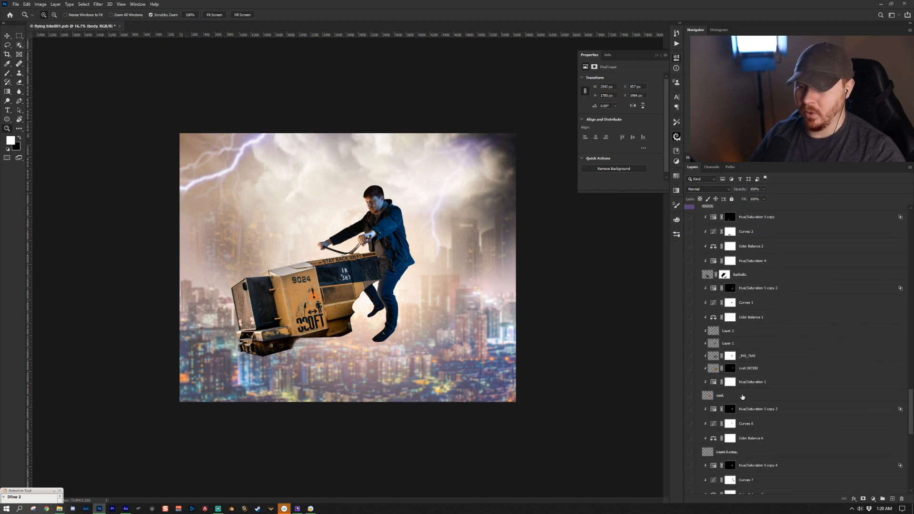
click(689, 396)
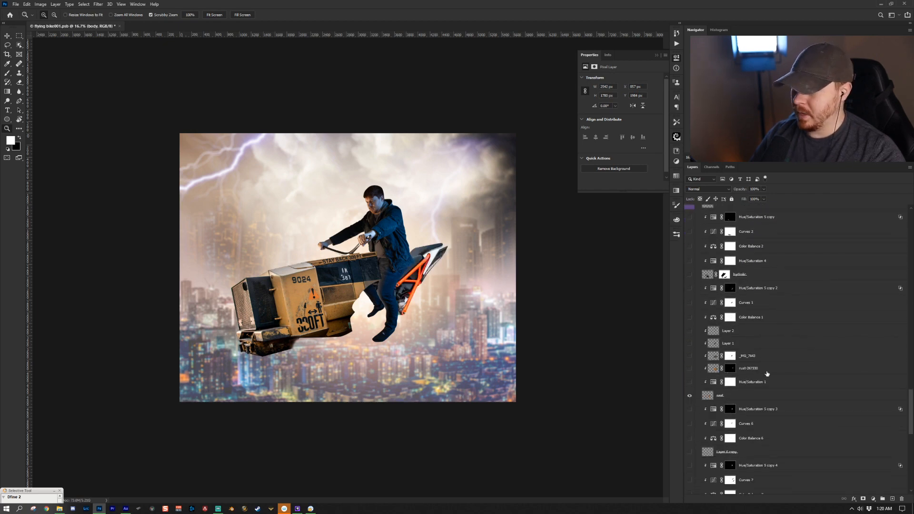
click(748, 399)
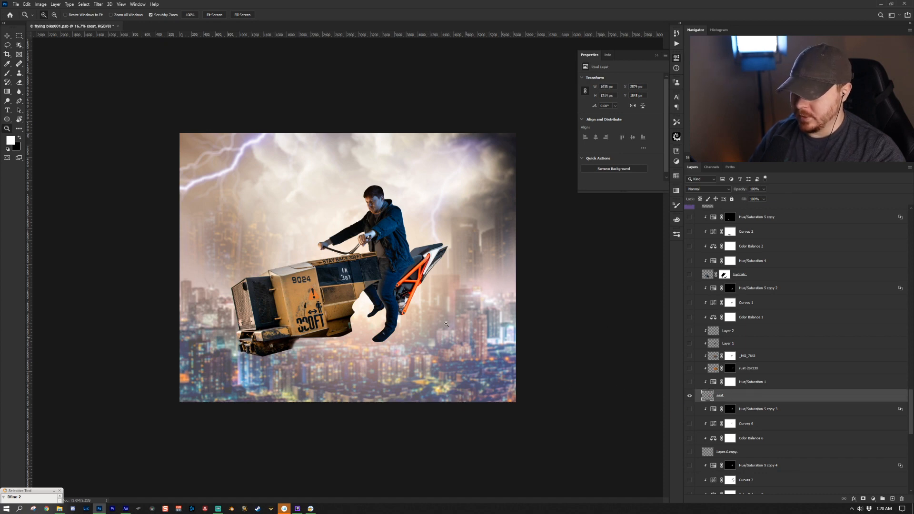
- Reveal the Layer 6 copy exhaust, the hydrolic layer and the motorcycle engine top layer
scroll(816, 406, down, 4)
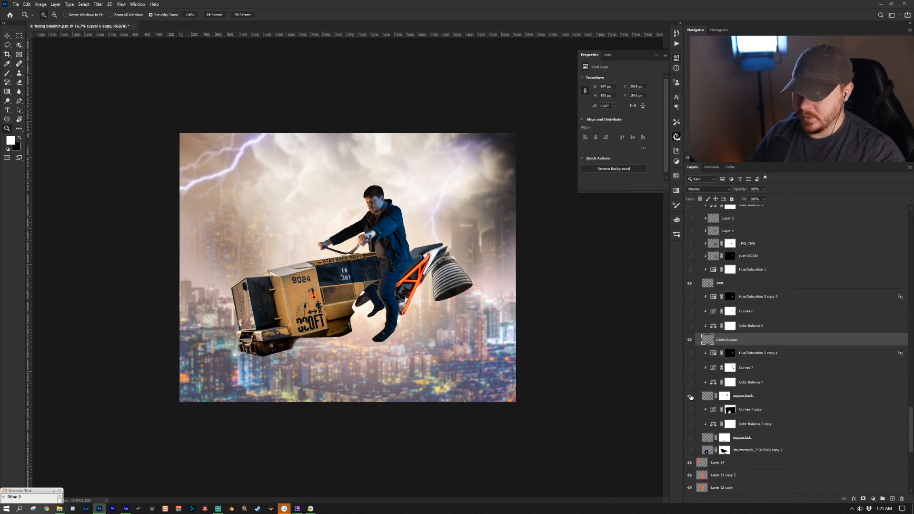
alt+click(689, 396)
alt+click(689, 396)
scroll(690, 398, down, 2)
click(690, 399)
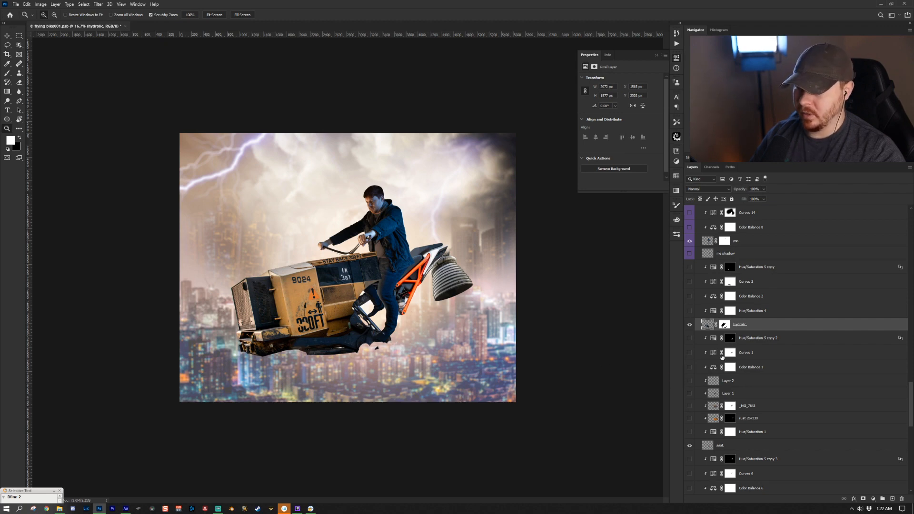
scroll(737, 333, up, 10)
click(772, 280)
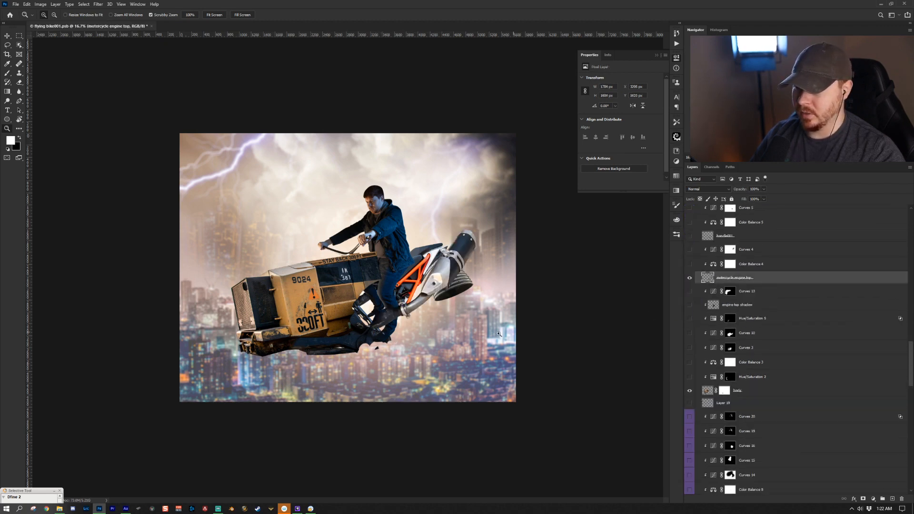
- Turn on the handlebars layer and the engine top layer to reveal the handlebars and rocket engines
click(689, 236)
scroll(740, 288, up, 8)
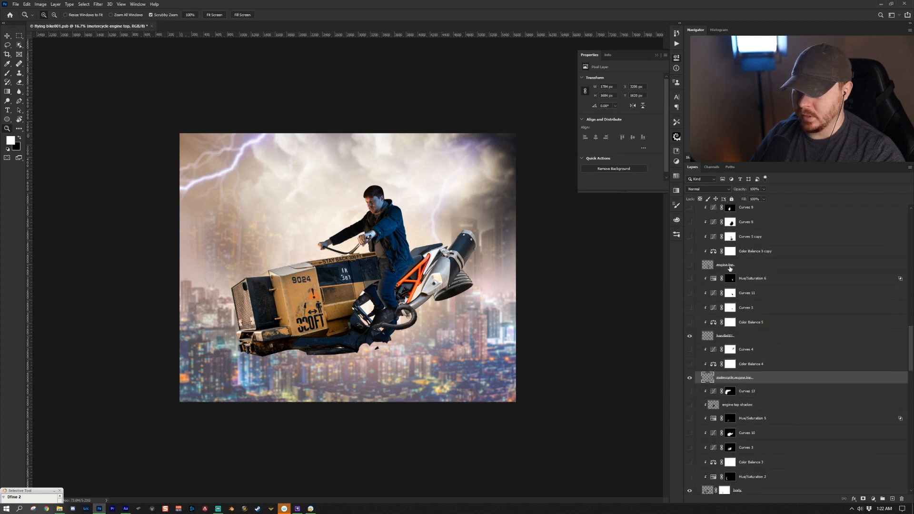
click(689, 265)
- Scroll up the layer stack and solo the headlight layer to inspect it, then restore the other layers
scroll(689, 267, up, 1)
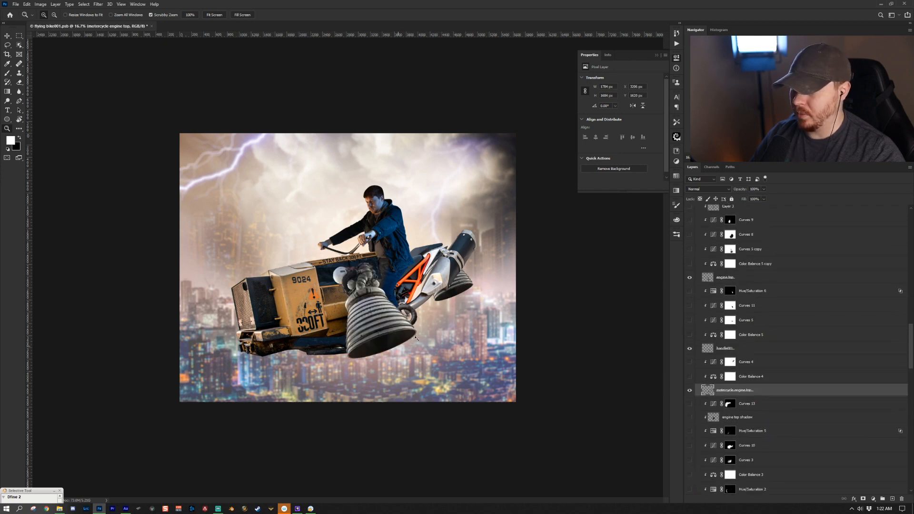
scroll(747, 314, up, 5)
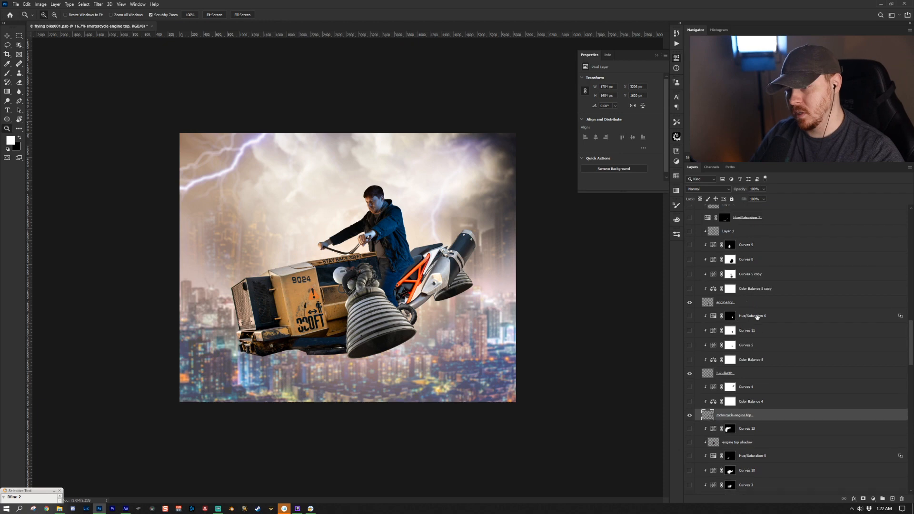
scroll(747, 314, up, 2)
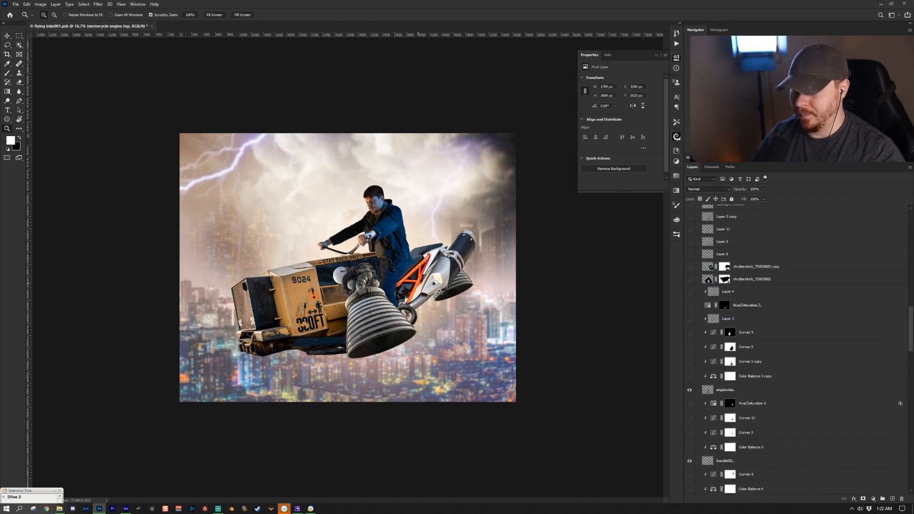
scroll(740, 365, up, 1)
scroll(745, 341, up, 2)
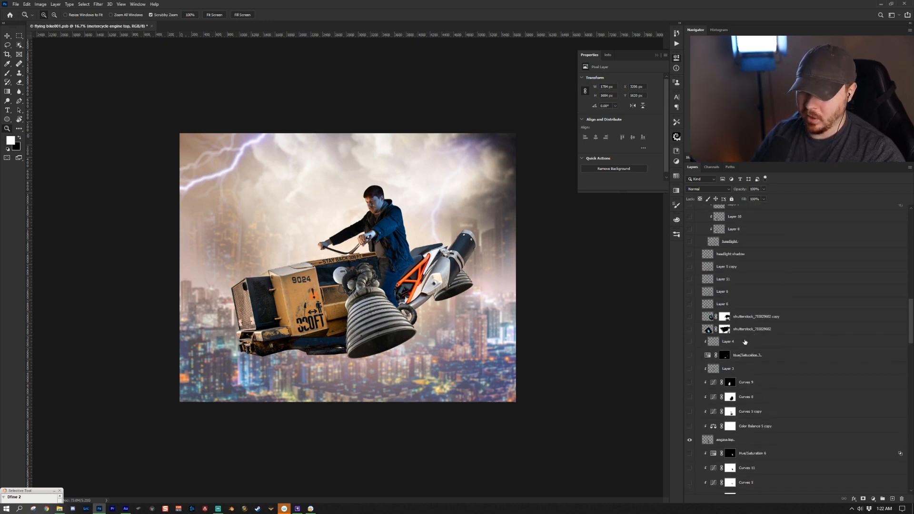
scroll(745, 342, up, 2)
alt+click(689, 267)
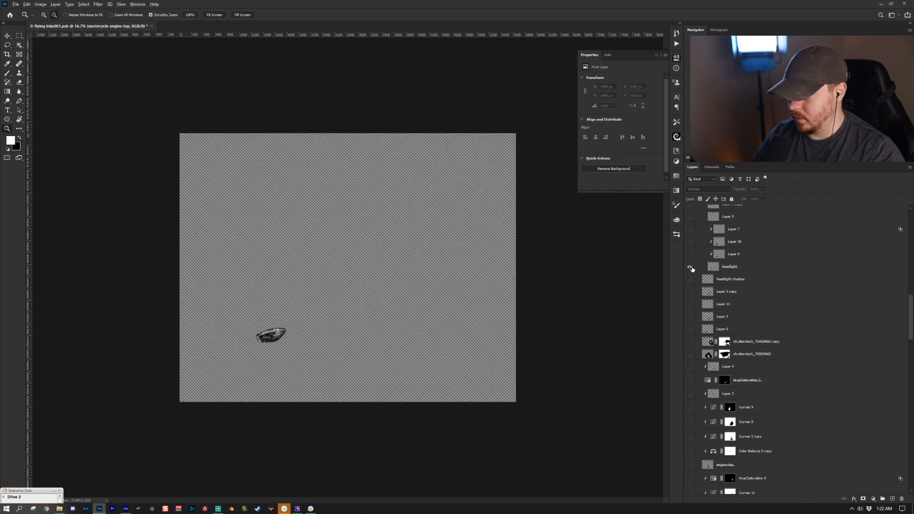
alt+click(690, 267)
- Solo the shutterstock_75582982 copy 2 glow layer to inspect it, then restore the other layers
scroll(751, 378, down, 10)
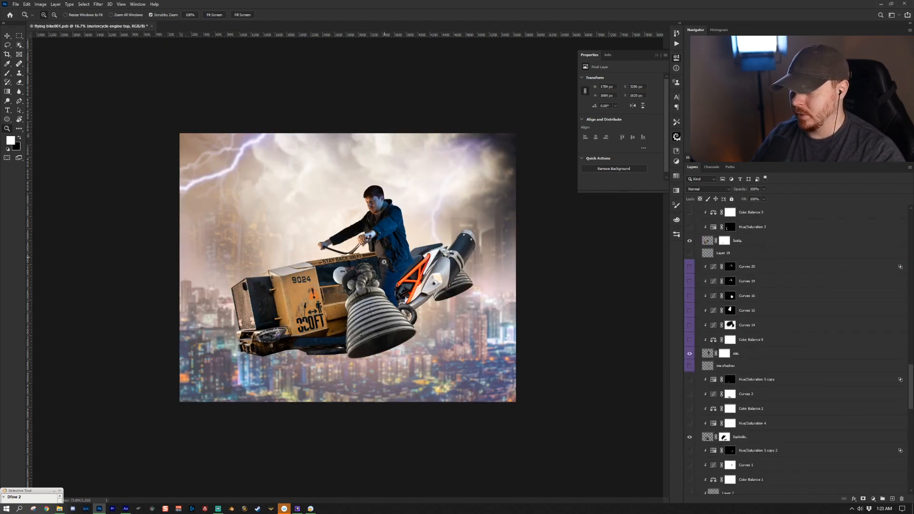
scroll(728, 330, down, 15)
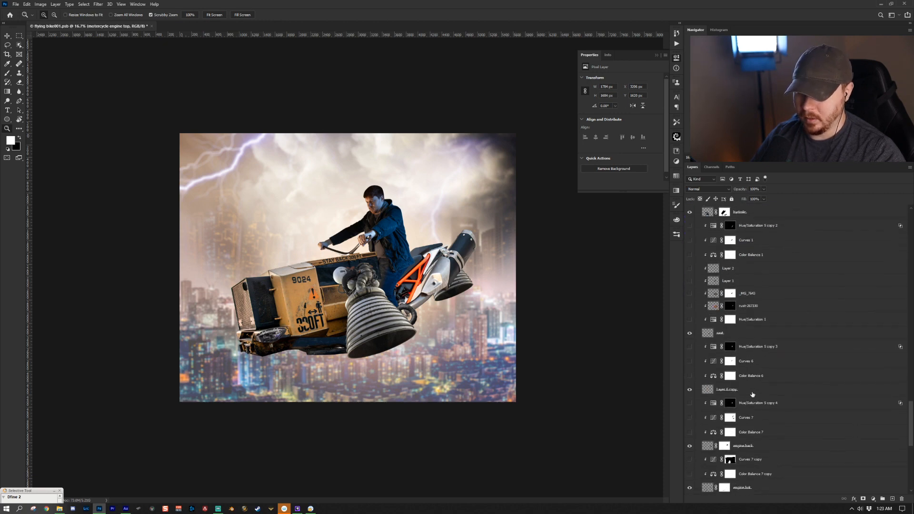
scroll(752, 394, down, 8)
scroll(750, 364, down, 5)
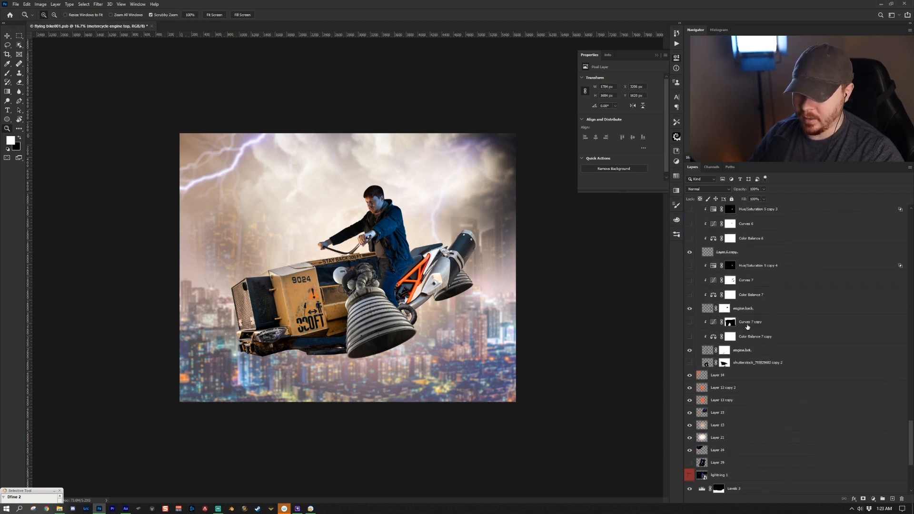
scroll(737, 405, up, 5)
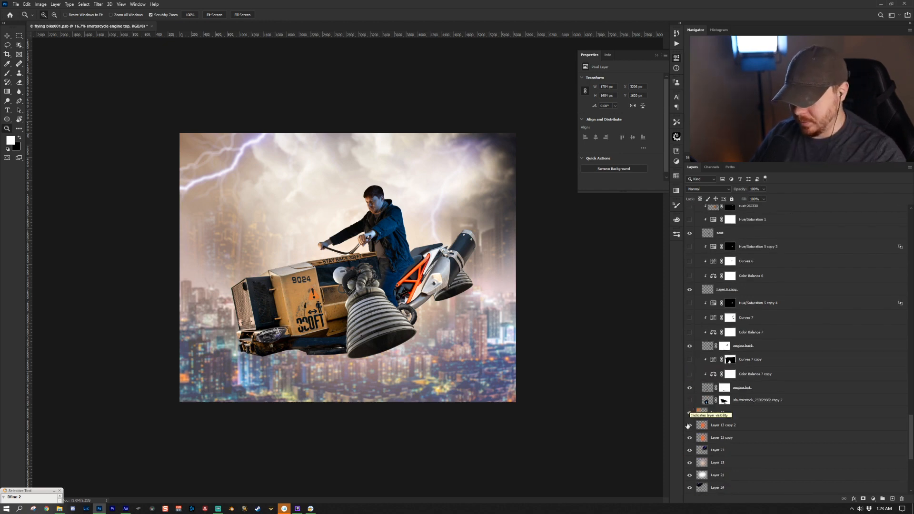
click(752, 403)
alt+click(689, 399)
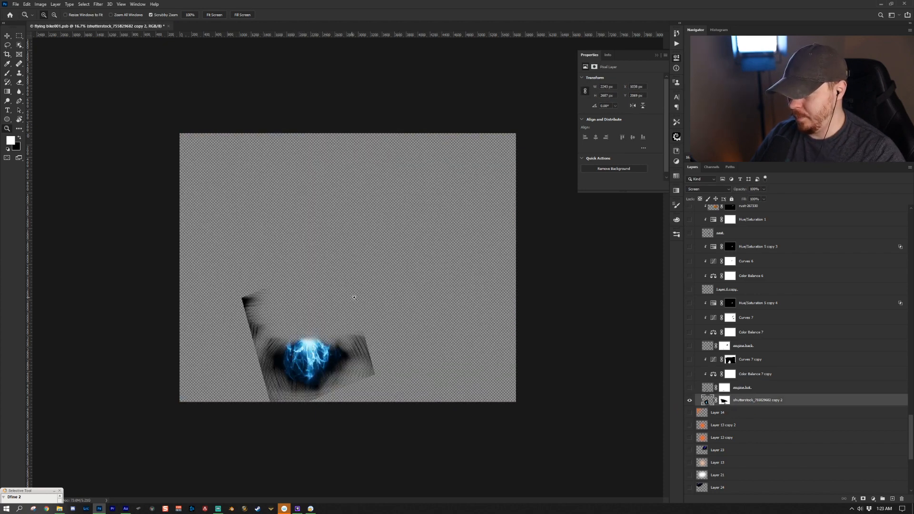
alt+click(689, 400)
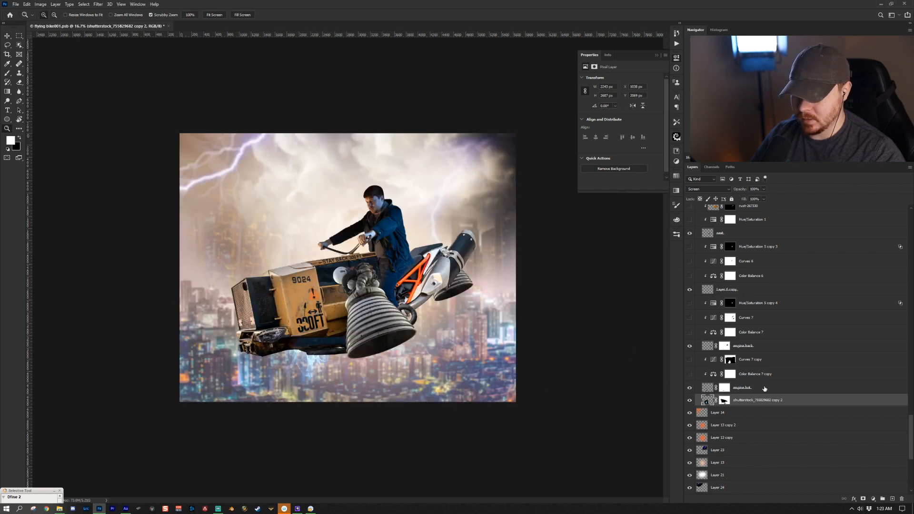
- Turn on the Color Balance 7 adjustment above the engine back layer and toggle it to compare
click(761, 332)
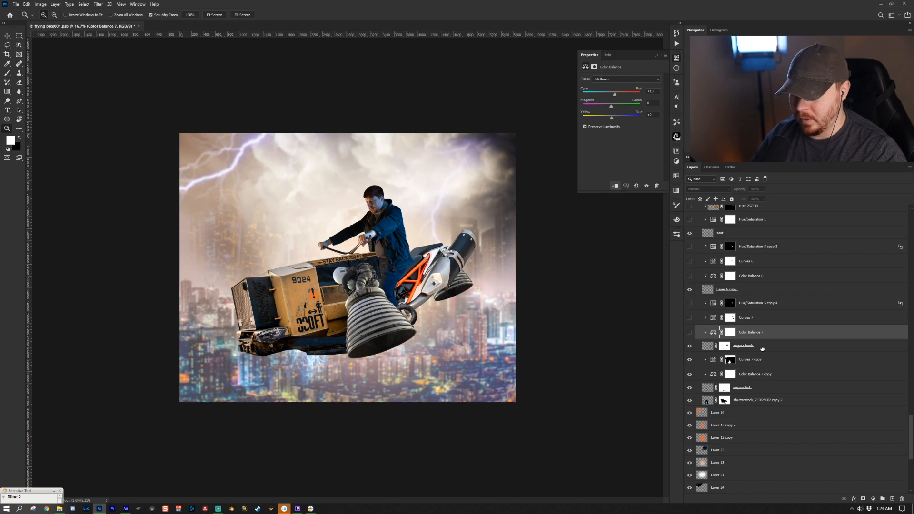
click(698, 342)
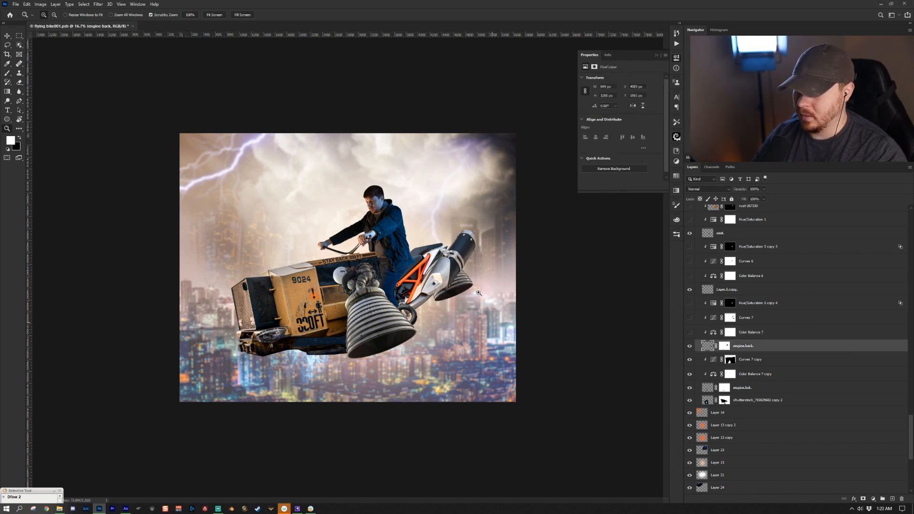
click(757, 333)
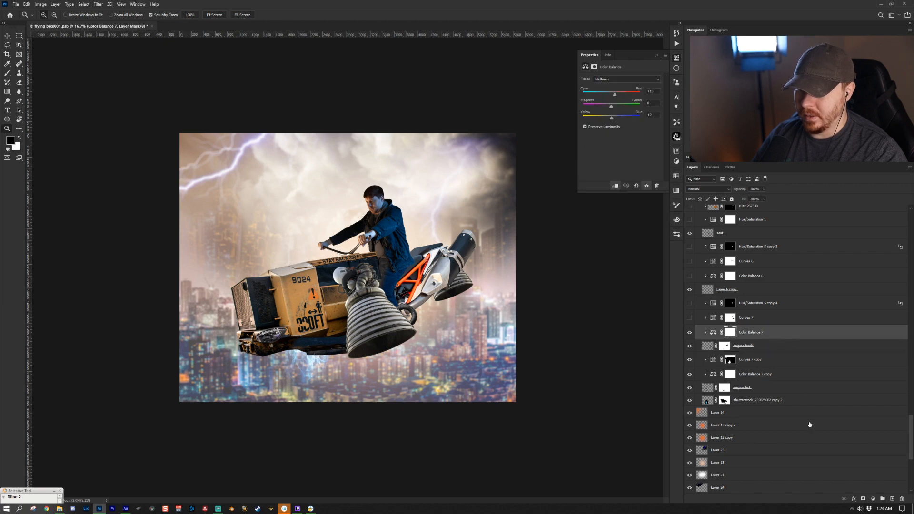
click(874, 498)
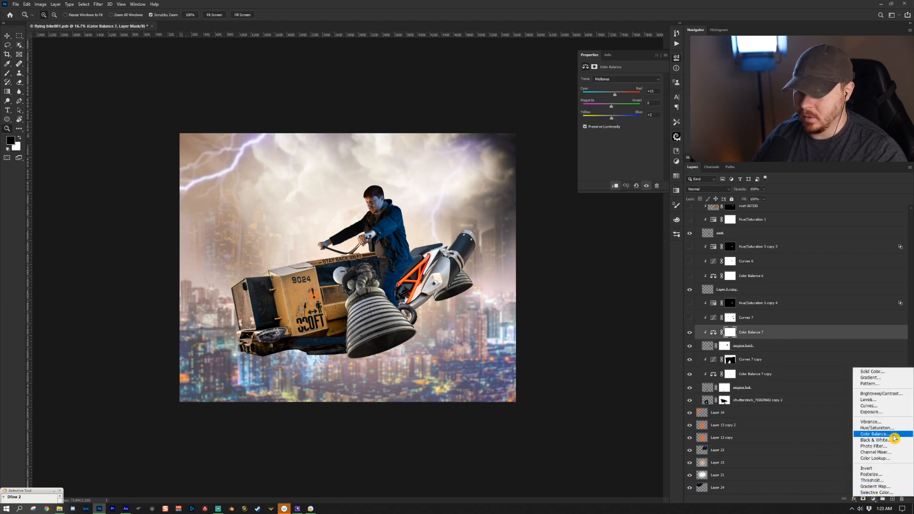
click(642, 112)
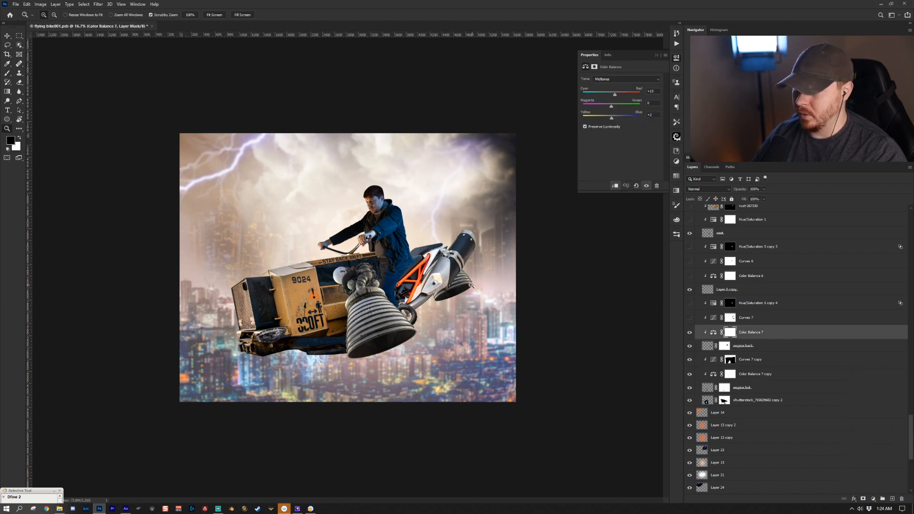
click(688, 335)
click(688, 335)
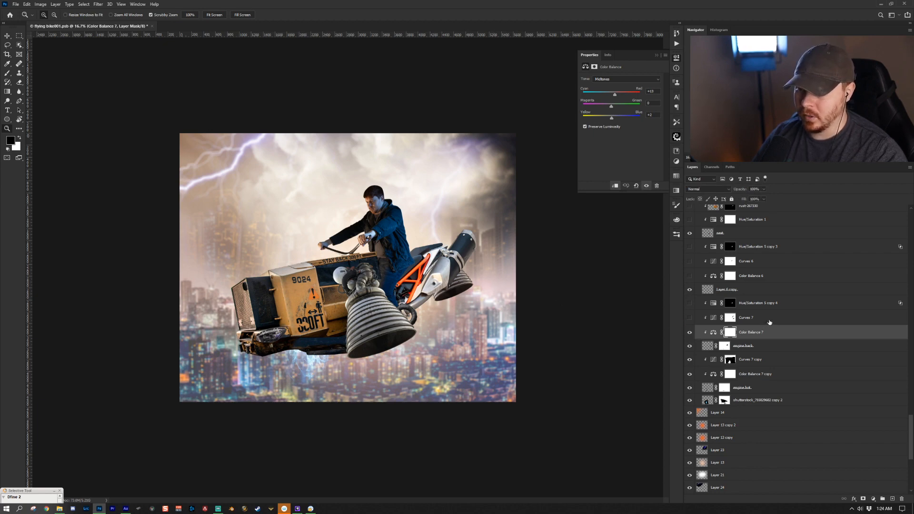
- Turn on the Curves 7 adjustment above Color Balance 7
click(689, 317)
click(718, 318)
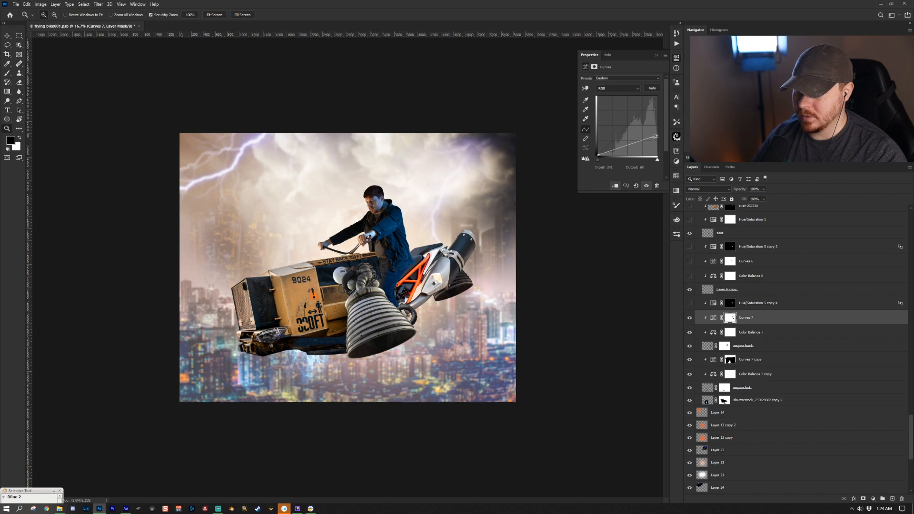
click(873, 498)
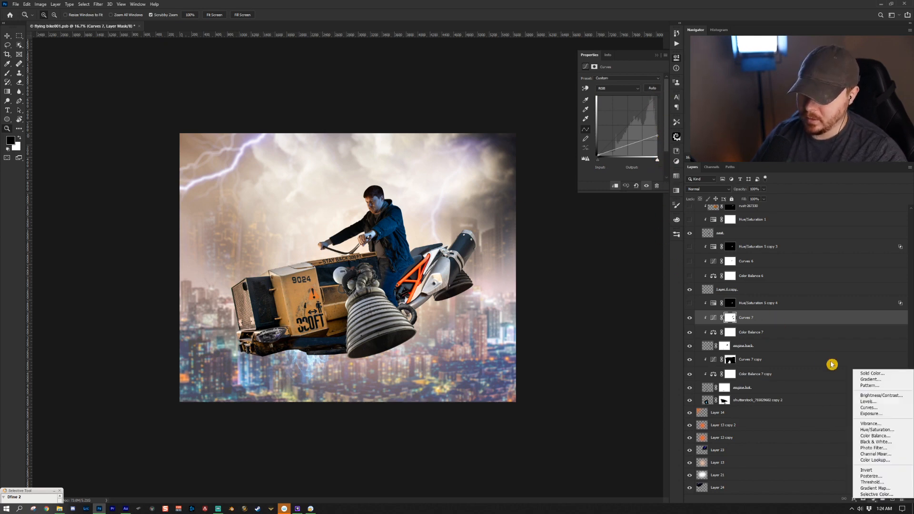
click(731, 317)
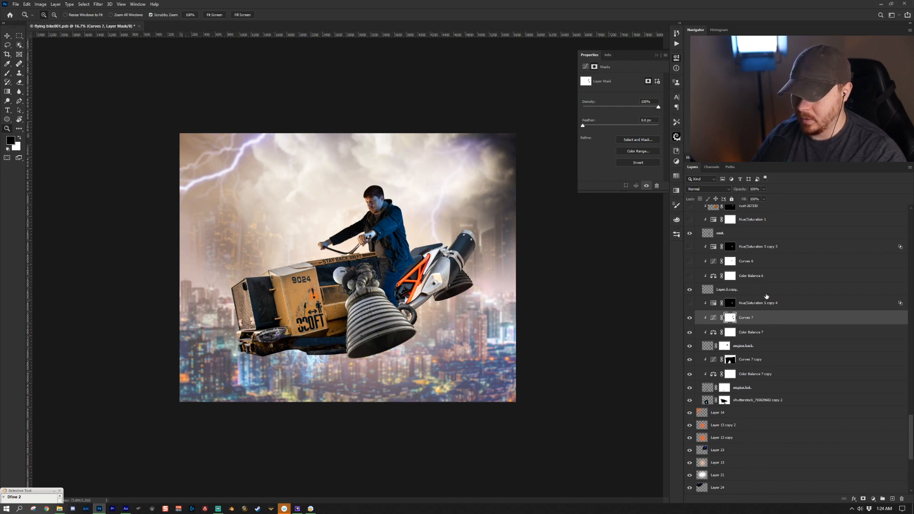
- Turn on Hue/Saturation 5 copy 4 and reveal the sand layer with its clipped adjustments
click(766, 295)
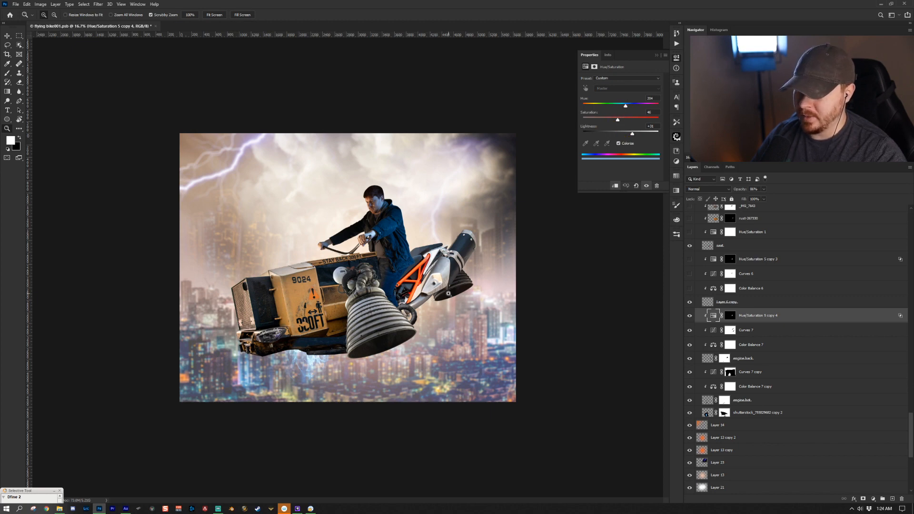
scroll(761, 286, up, 3)
click(719, 333)
click(690, 335)
click(689, 334)
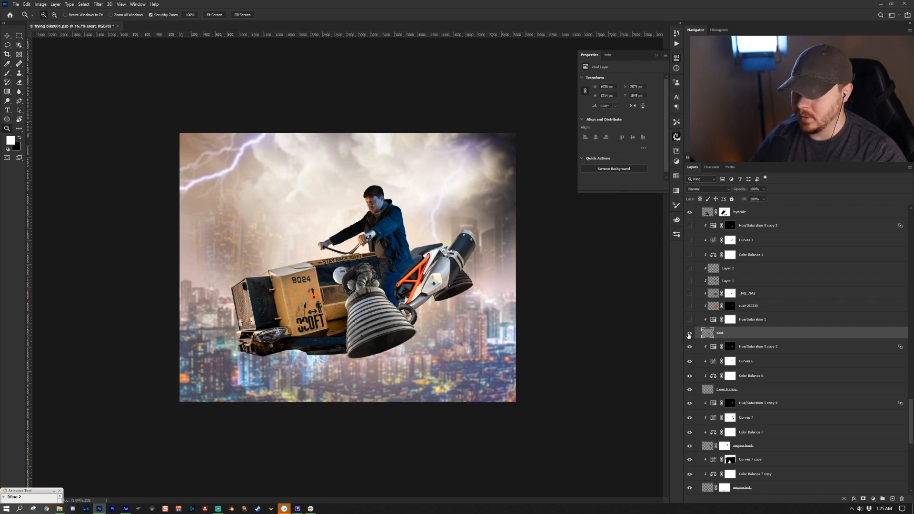
- Turn on Hue/Saturation 1, view its Reds channel settings, and toggle it to compare
click(689, 319)
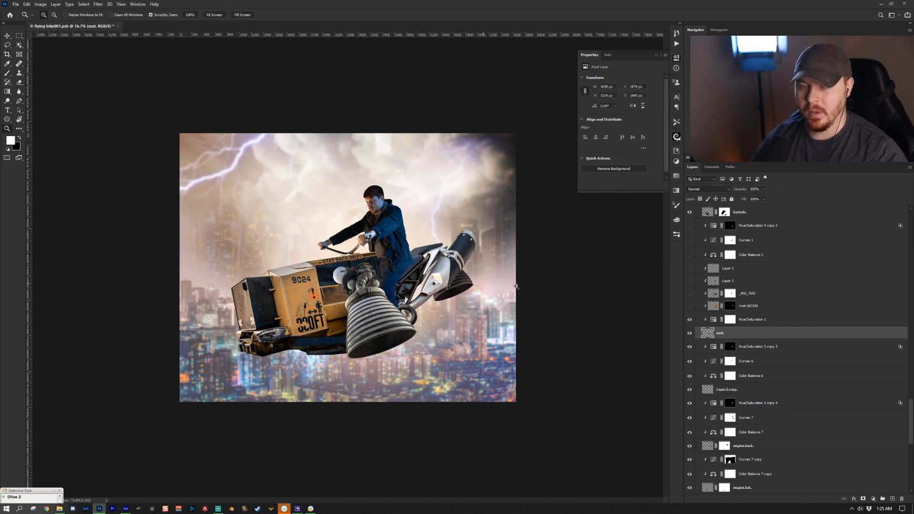
click(731, 320)
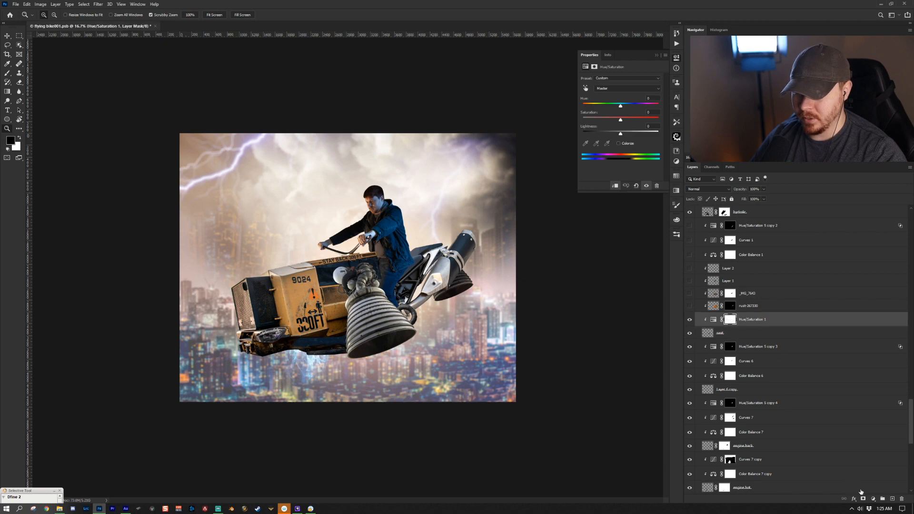
click(715, 320)
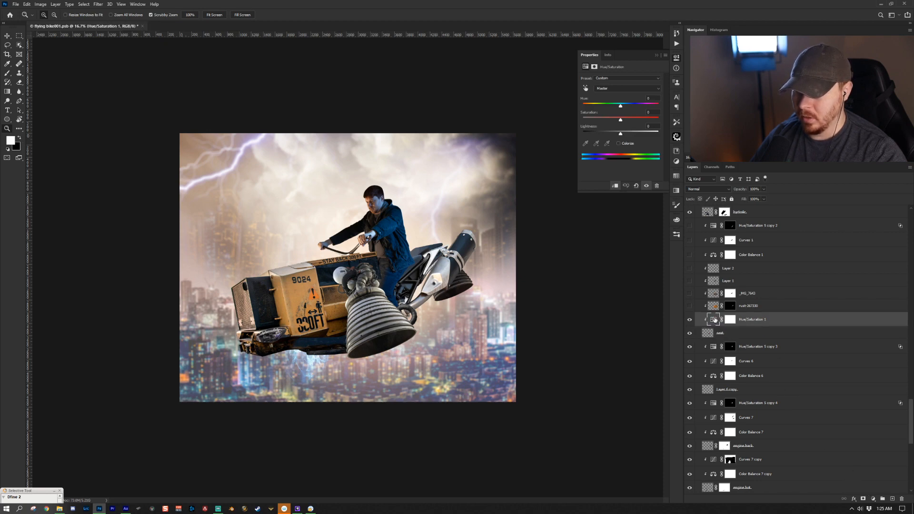
click(620, 89)
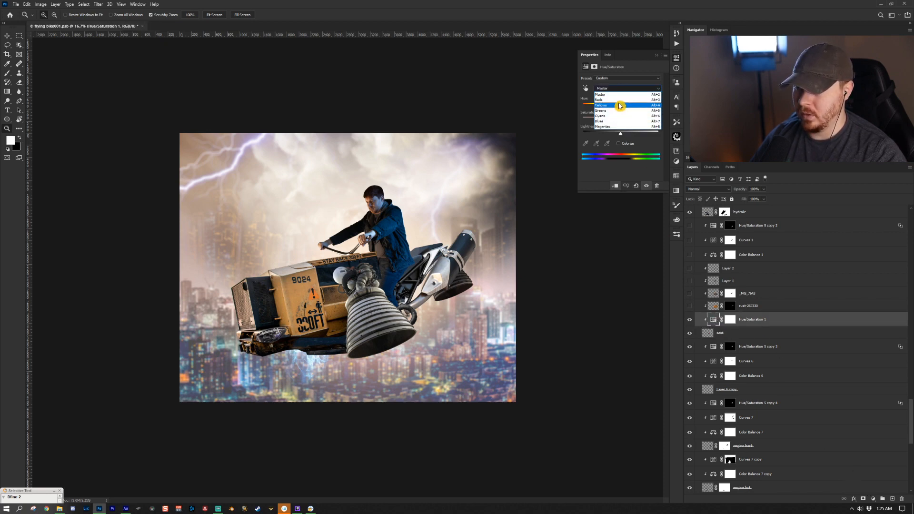
click(618, 100)
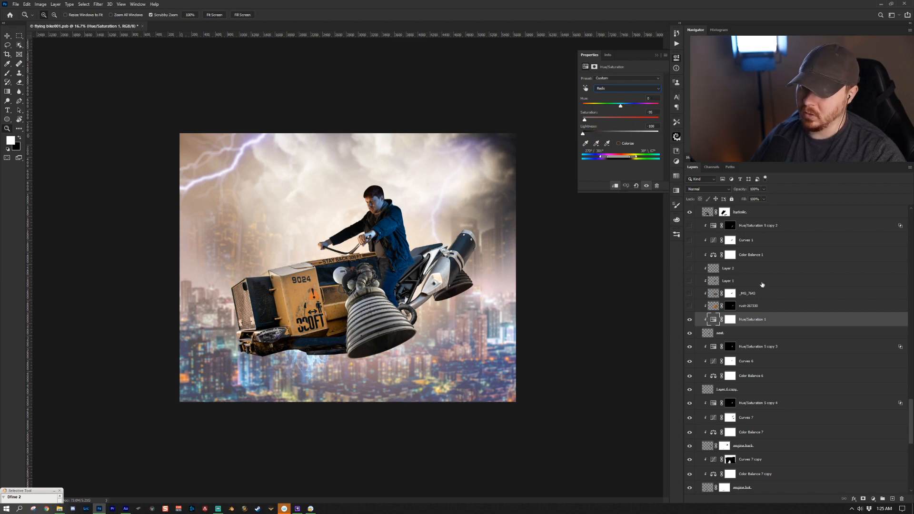
click(689, 320)
click(689, 320)
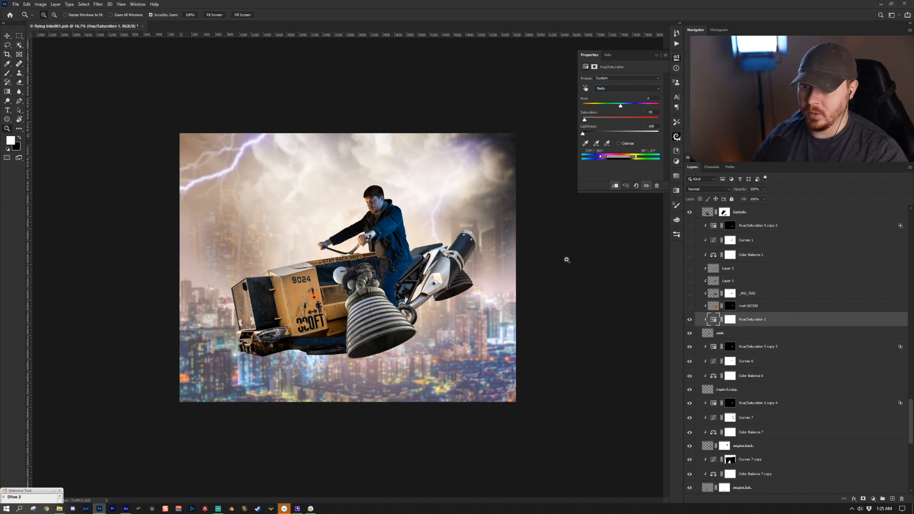
- Solo the rust-267330 layer to inspect it, then restore the other layers
click(774, 305)
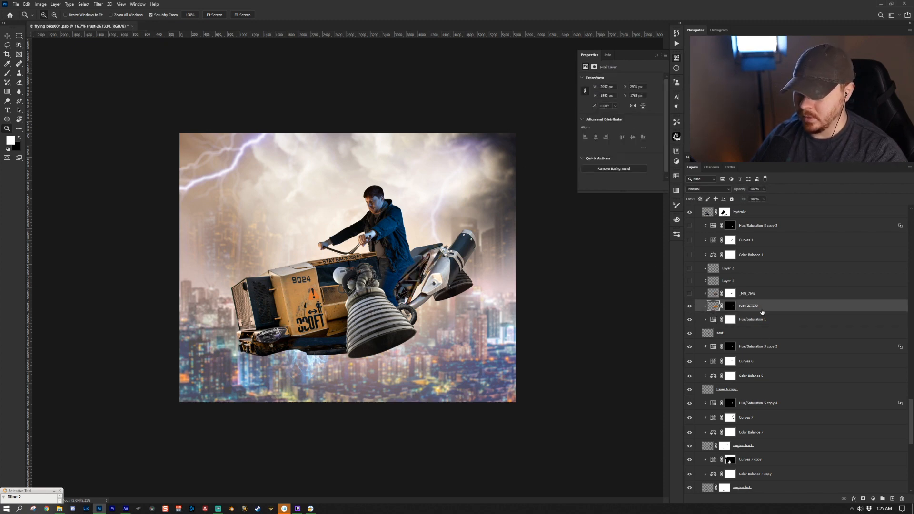
alt+click(690, 306)
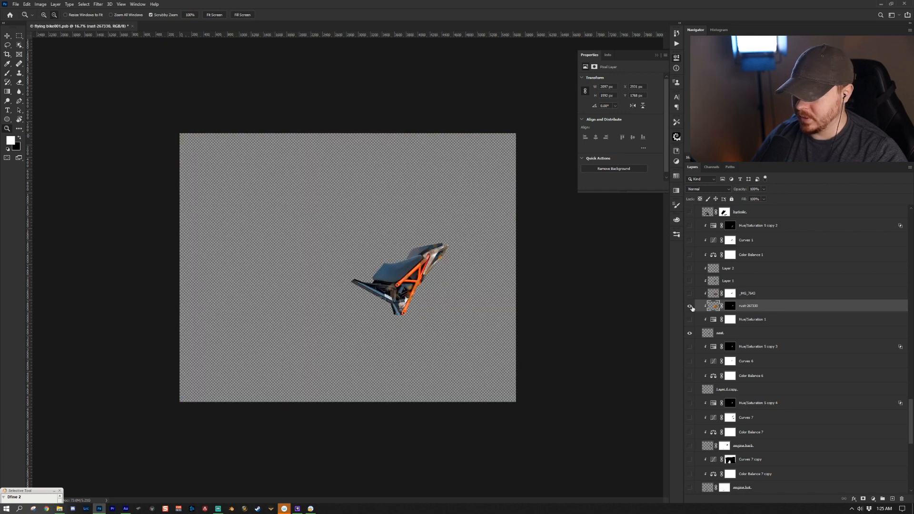
alt+click(689, 306)
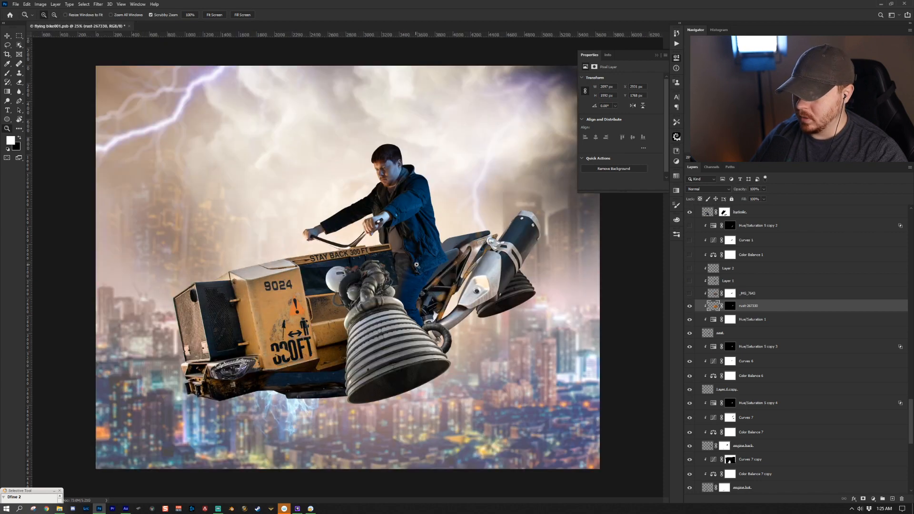
- Turn on the _MG_7643 texture layer over the hoverbike's rear section
click(413, 265)
click(525, 296)
drag(511, 292, 465, 306)
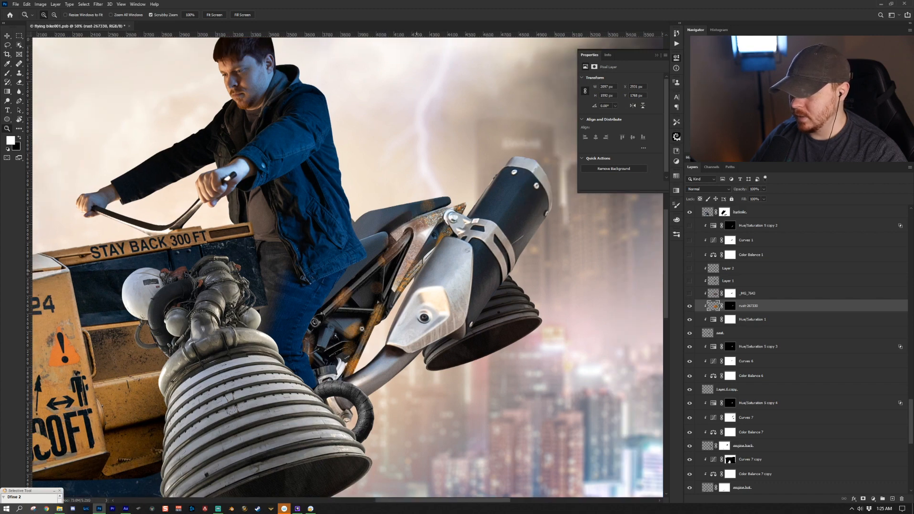
drag(361, 329, 394, 322)
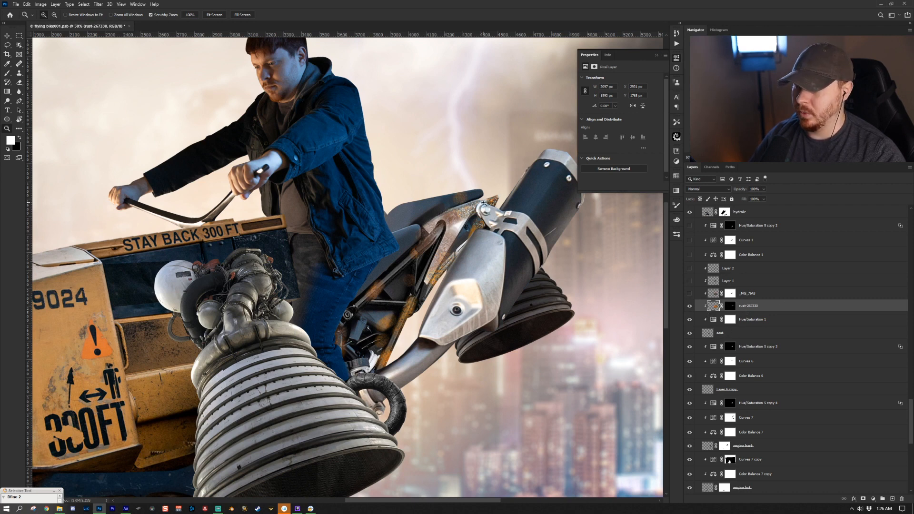
click(730, 306)
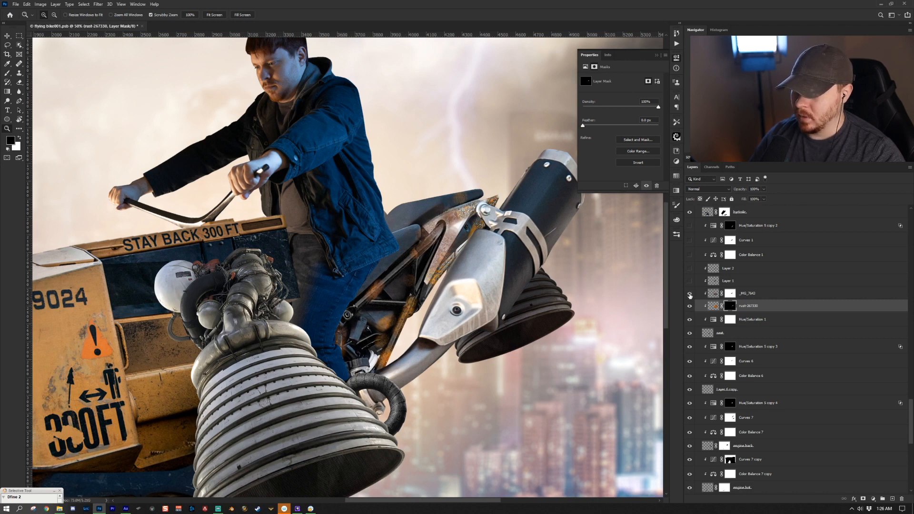
- Turn on Layer 1 and Layer 2 over the hoverbike's rear, keeping Layer 1 in Color blend mode, and view the whole composite
click(726, 280)
key(b)
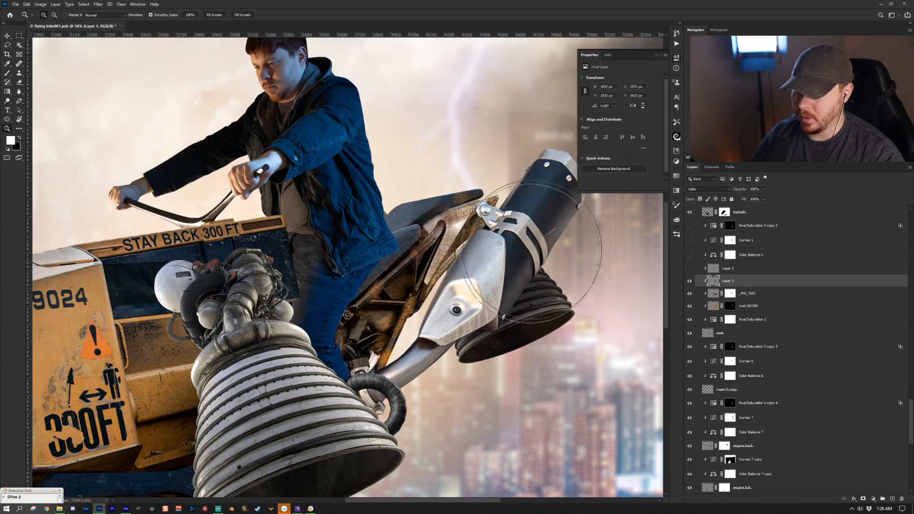
click(725, 192)
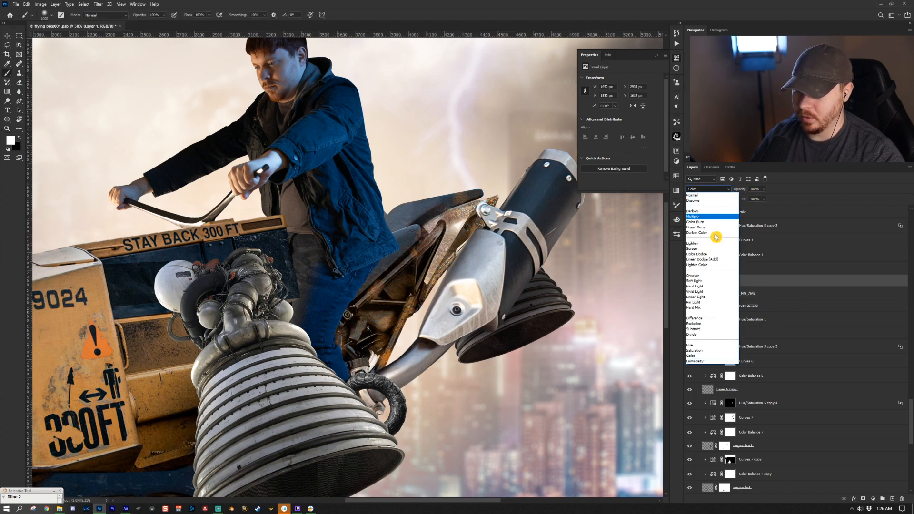
click(712, 356)
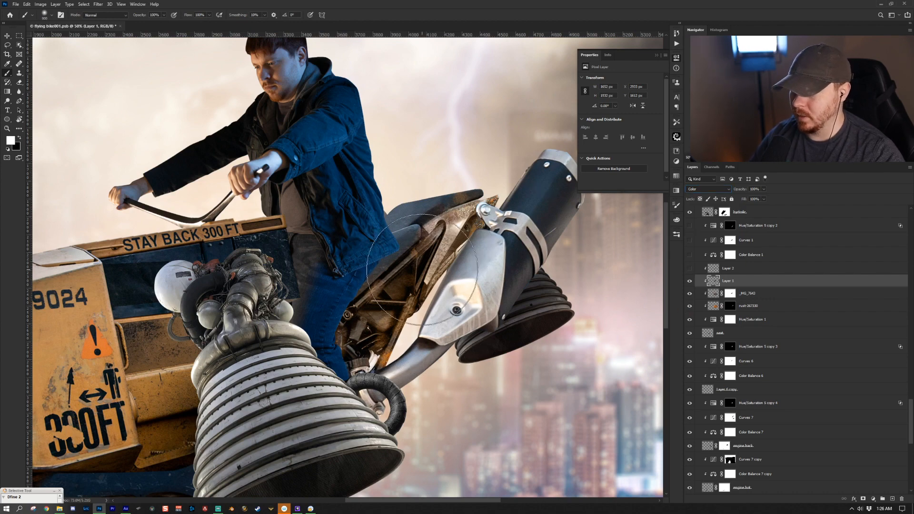
key(z)
drag(474, 310, 358, 285)
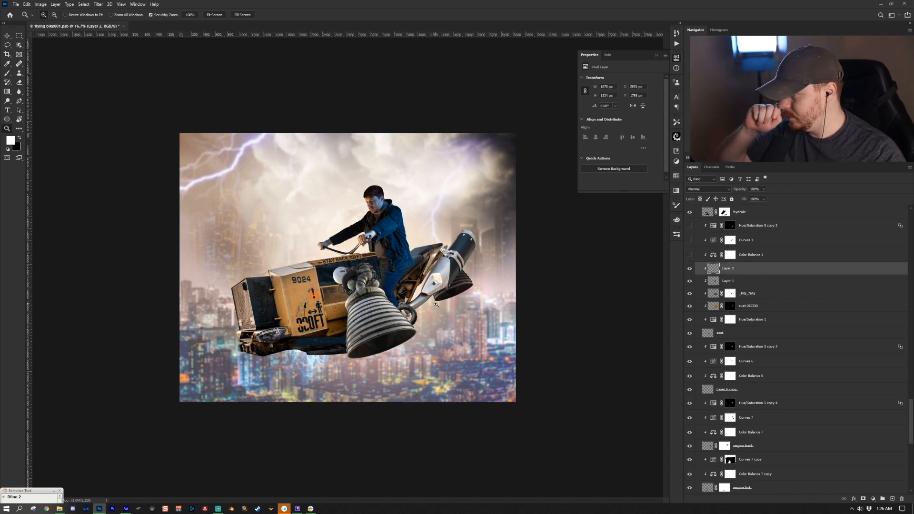
- Turn on Color Balance 1 and Curves 1, toggling Curves 1 to compare the hoverbike before and after
click(749, 254)
click(689, 255)
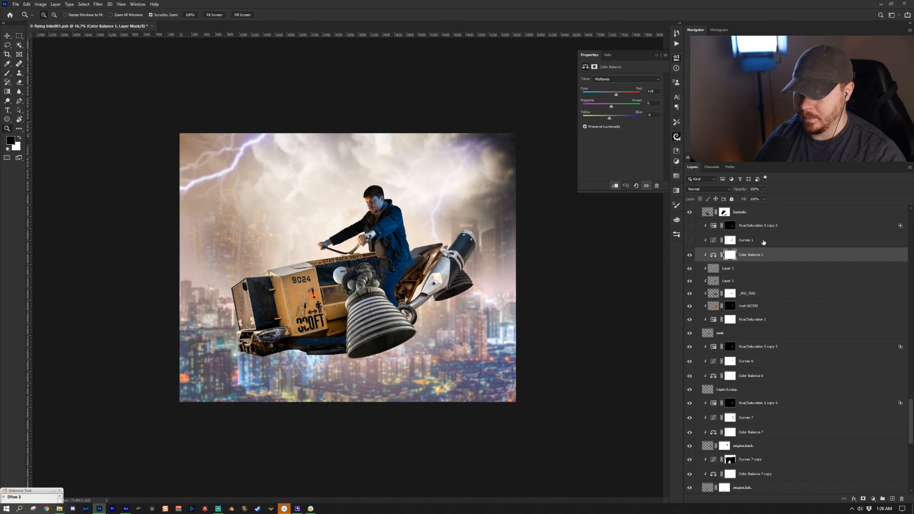
click(763, 241)
click(689, 240)
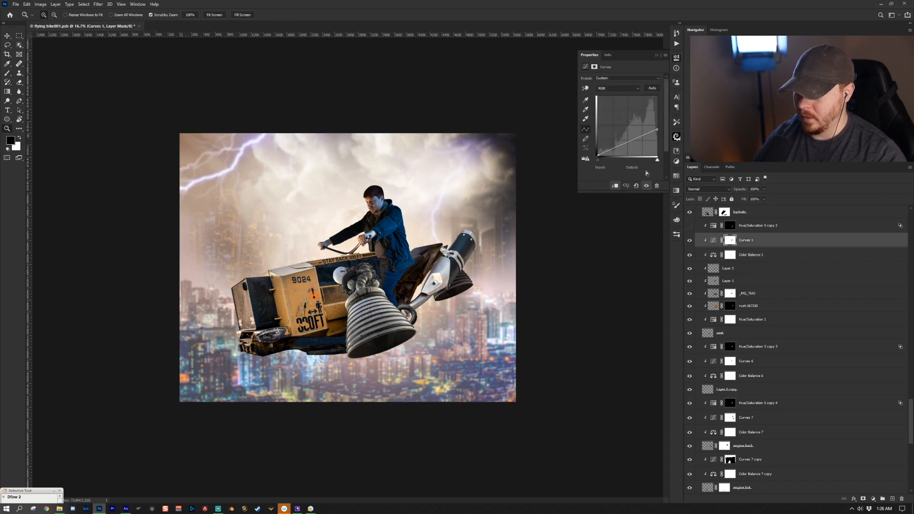
click(689, 240)
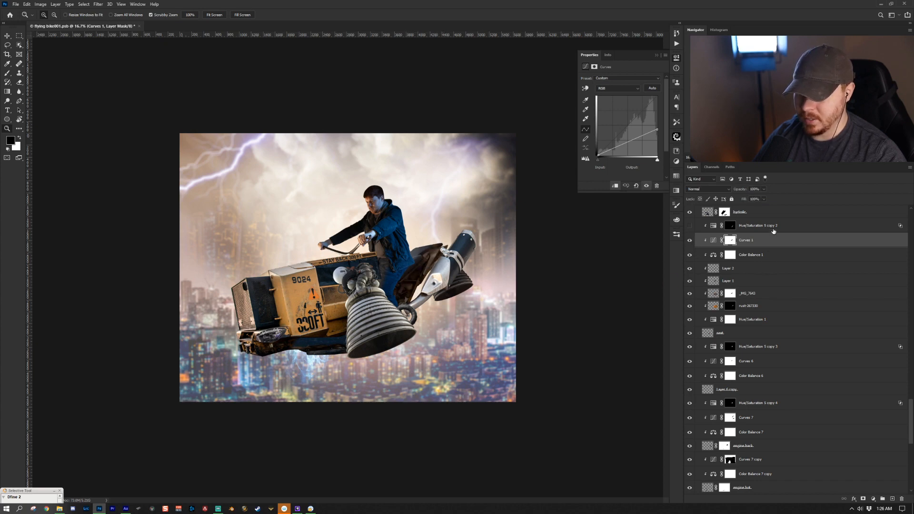
- Turn on the Hue/Saturation 5 copy 2 and Hue/Saturation 4 adjustment layers above the hoverbike group
click(772, 227)
scroll(757, 267, up, 2)
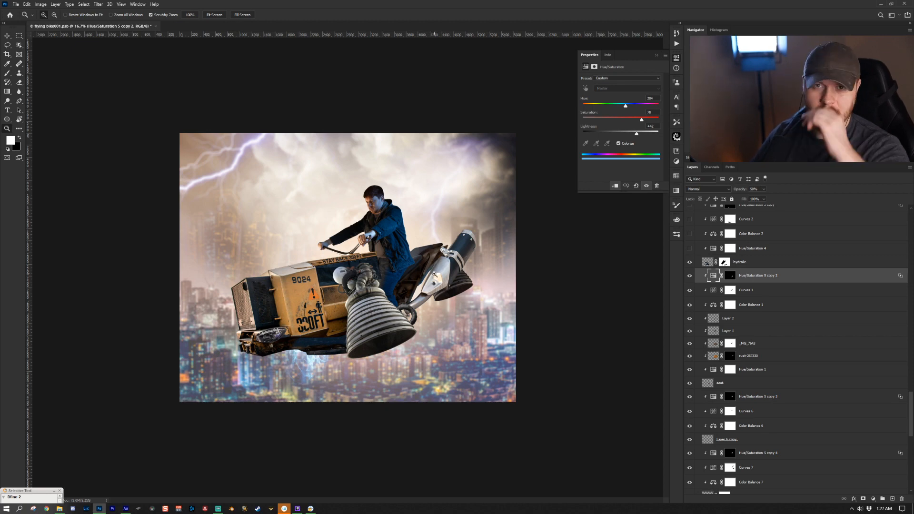
scroll(762, 268, up, 1)
click(762, 269)
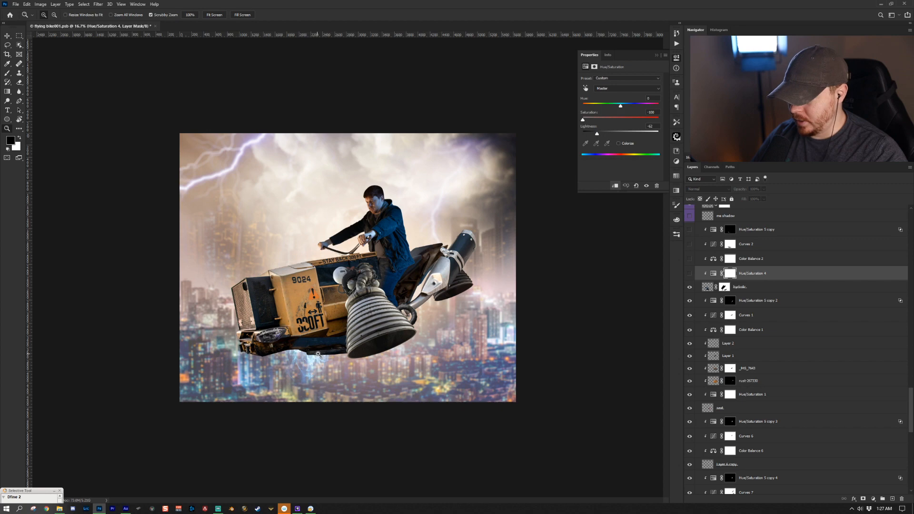
key(ctrl+comma)
click(713, 273)
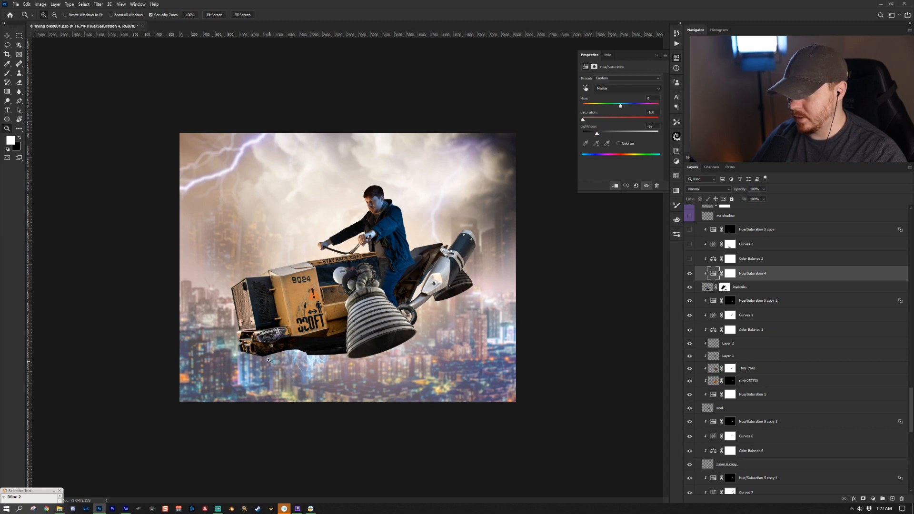
- Turn on the Color Balance 2, Curves 2 and Hue/Saturation 5 copy adjustment layers
click(802, 259)
click(689, 258)
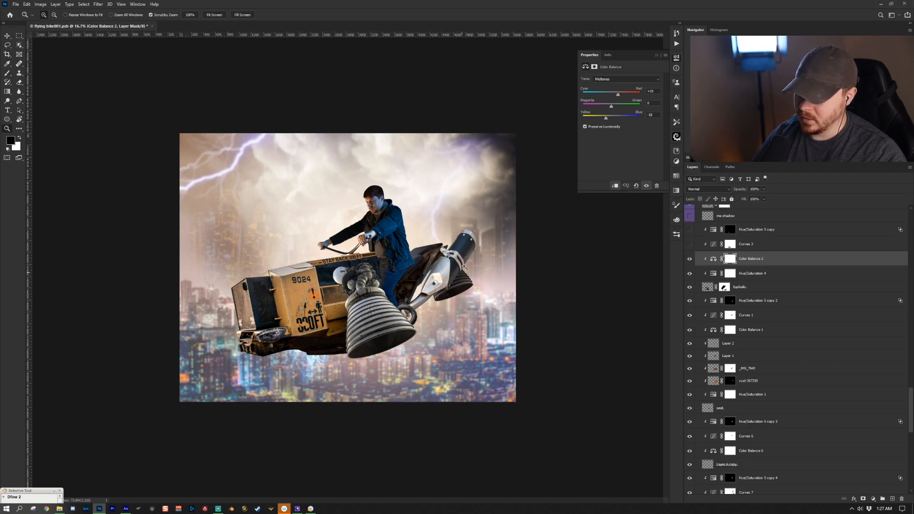
click(780, 244)
click(689, 244)
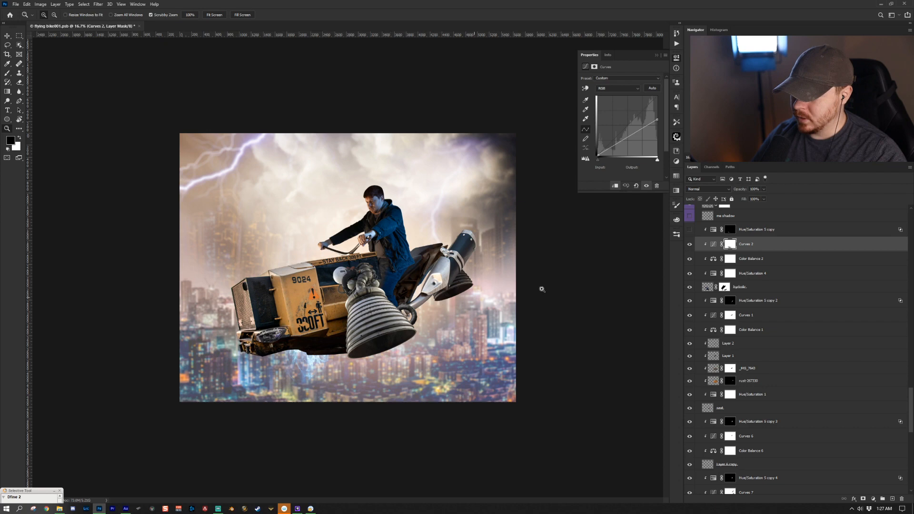
scroll(731, 270, up, 2)
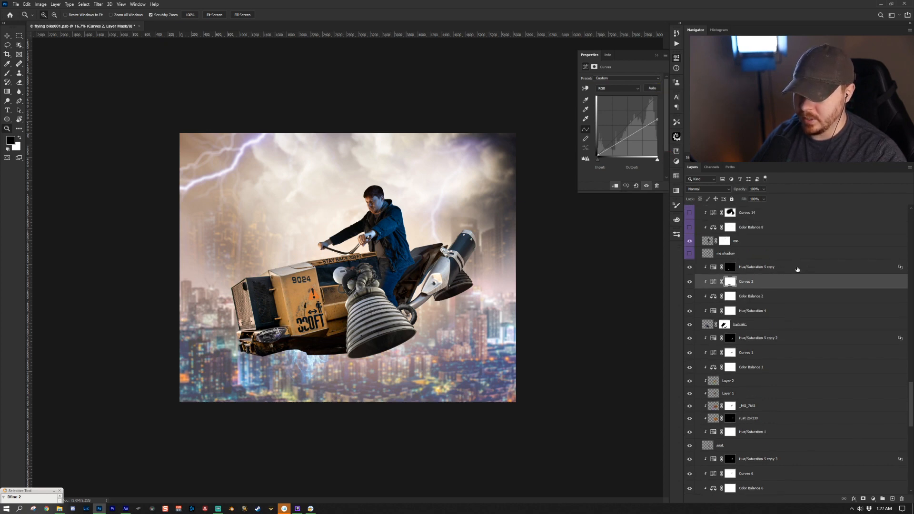
click(806, 267)
click(713, 267)
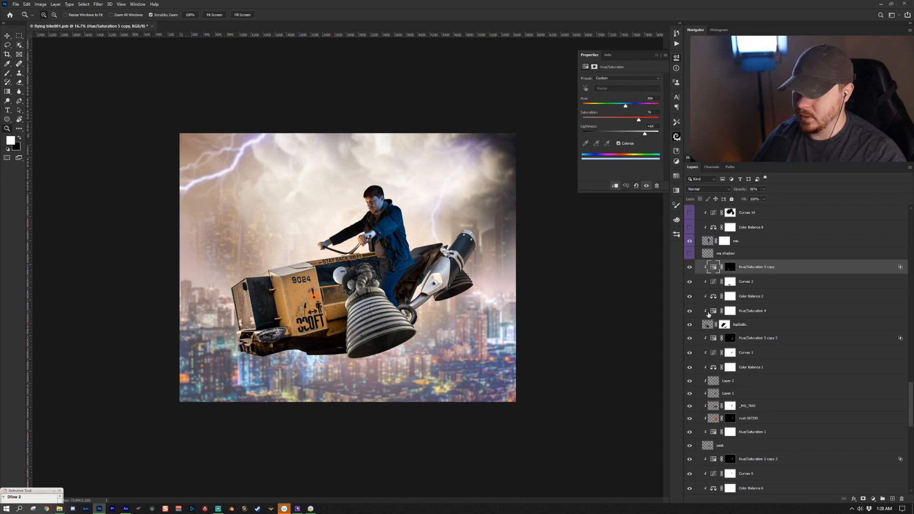
- Turn on the me shadow layer beneath the rider and check its blend settings
scroll(706, 309, up, 5)
click(706, 333)
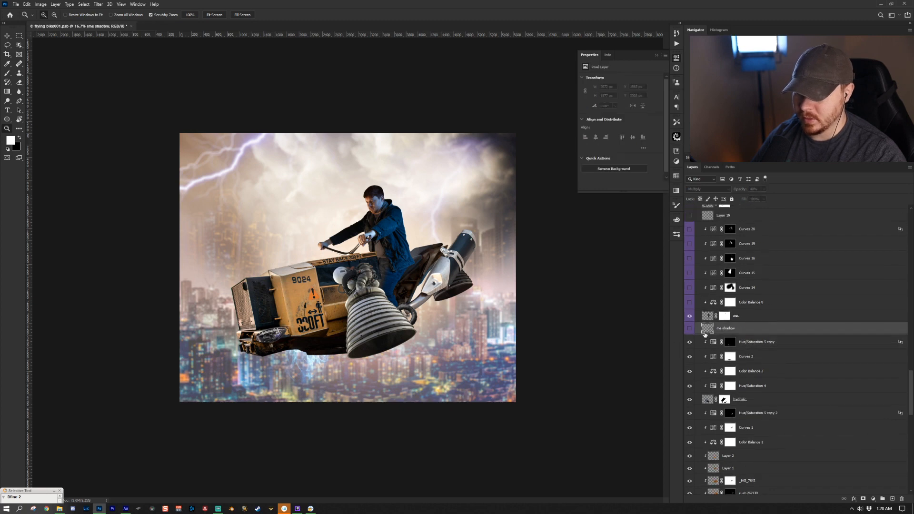
click(689, 328)
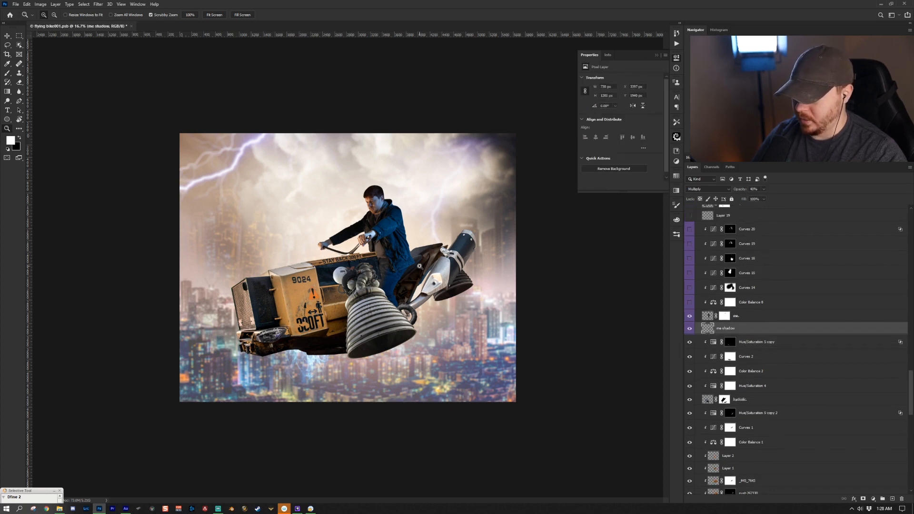
click(714, 199)
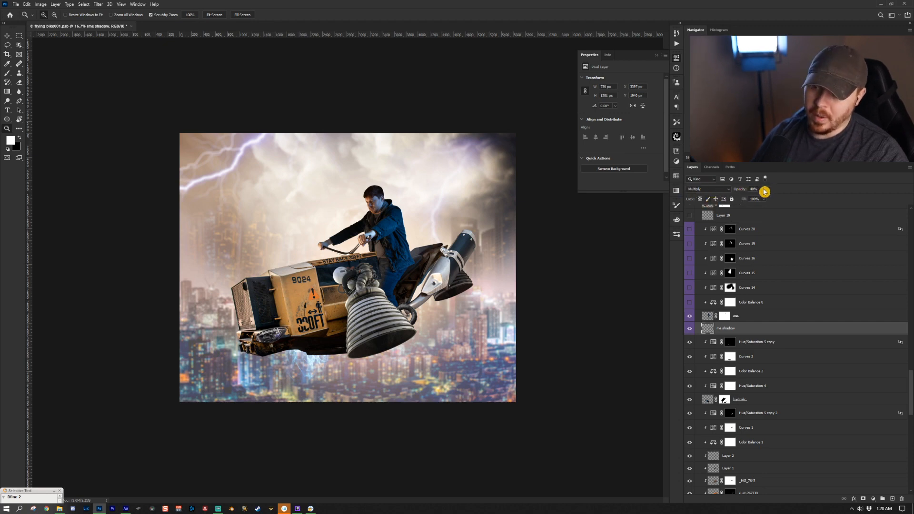
key(b)
alt+click(415, 253)
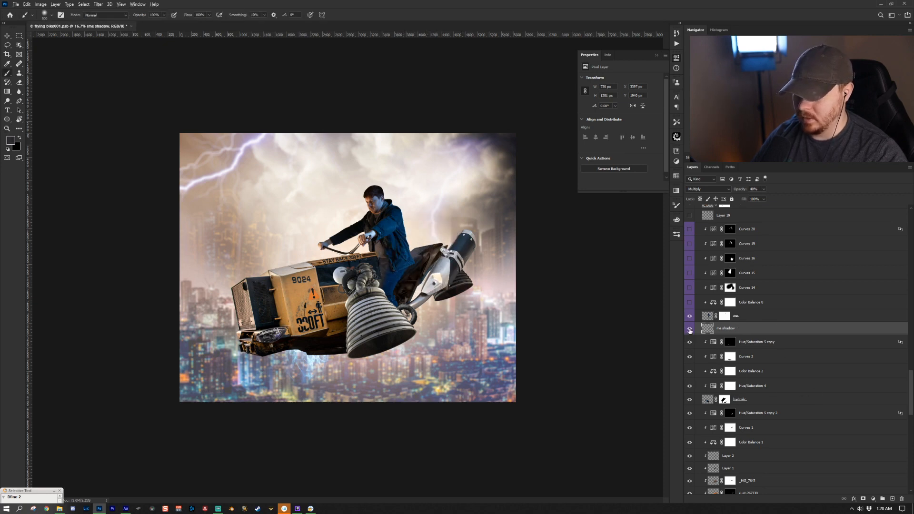
- Turn on Color Balance 8 and Curves 14 on the rider, toggling Curves 14 to compare
click(689, 302)
click(756, 302)
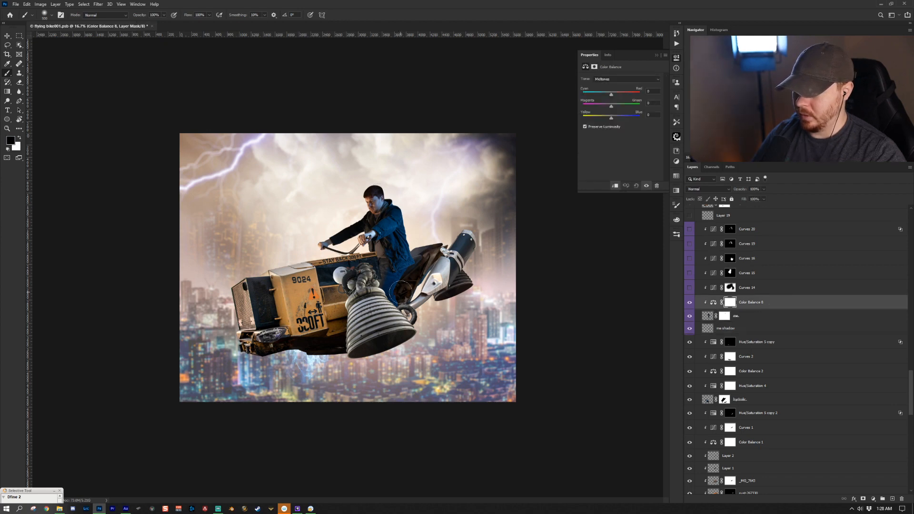
click(794, 288)
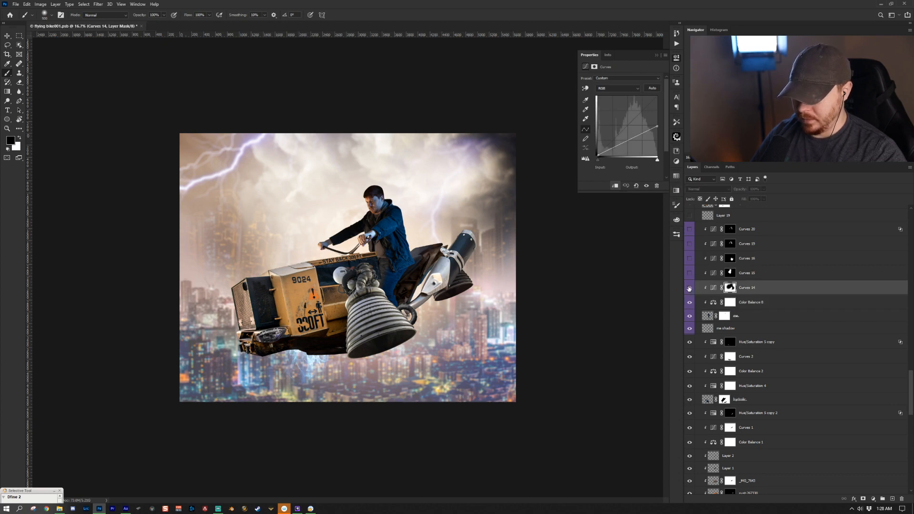
click(689, 287)
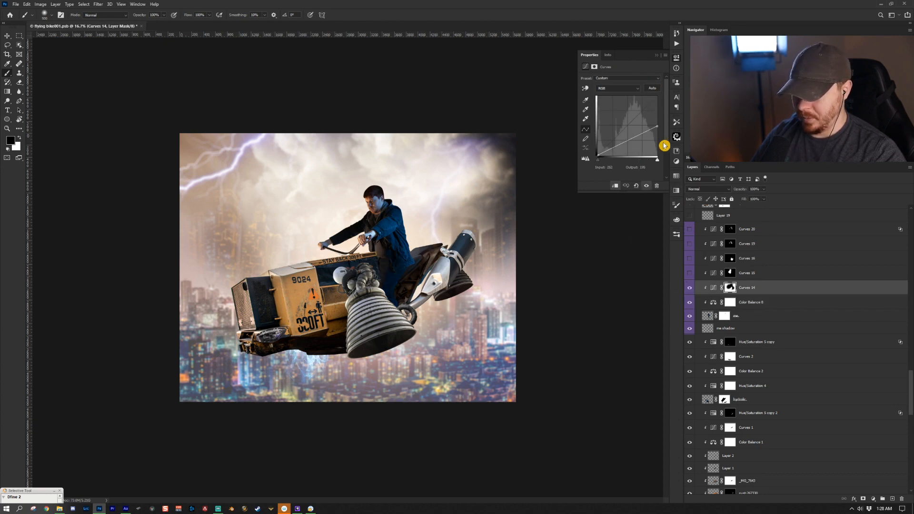
click(690, 288)
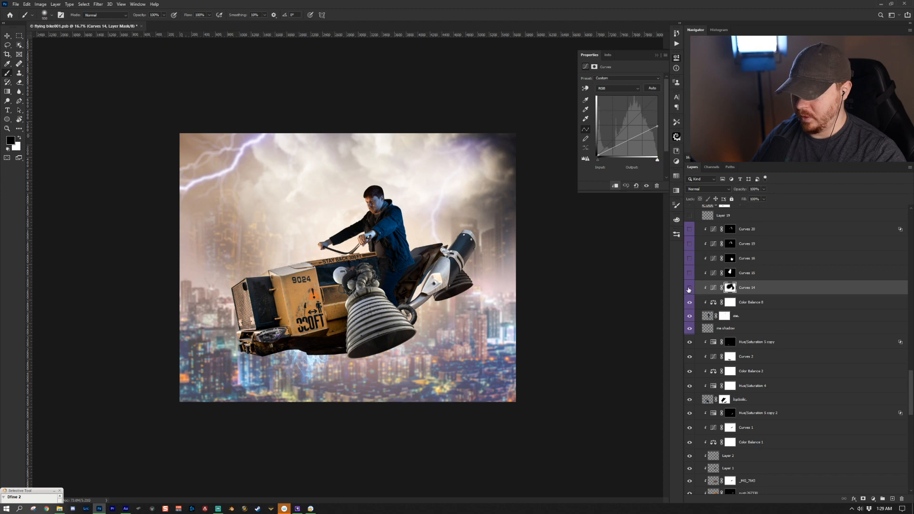
click(690, 288)
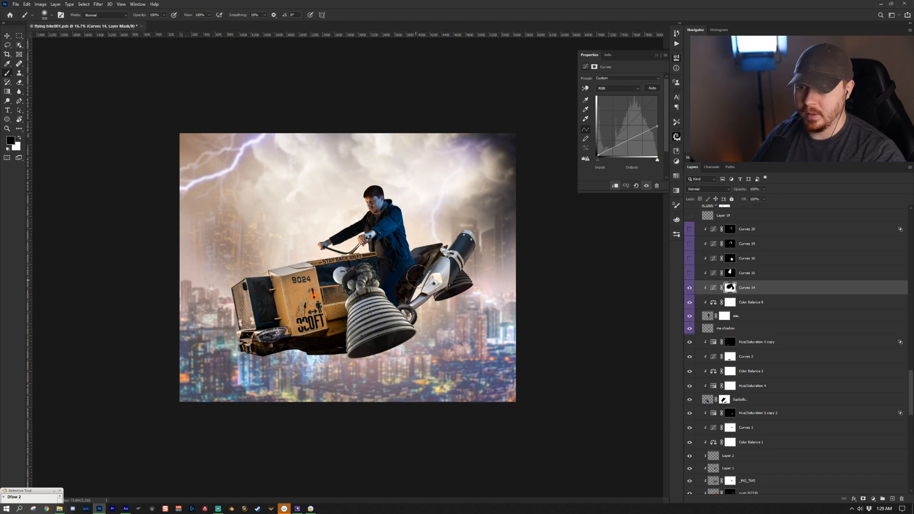
- Turn on Curves 15, inspect its Red, Green and Blue channel curves, and toggle it to compare
click(730, 273)
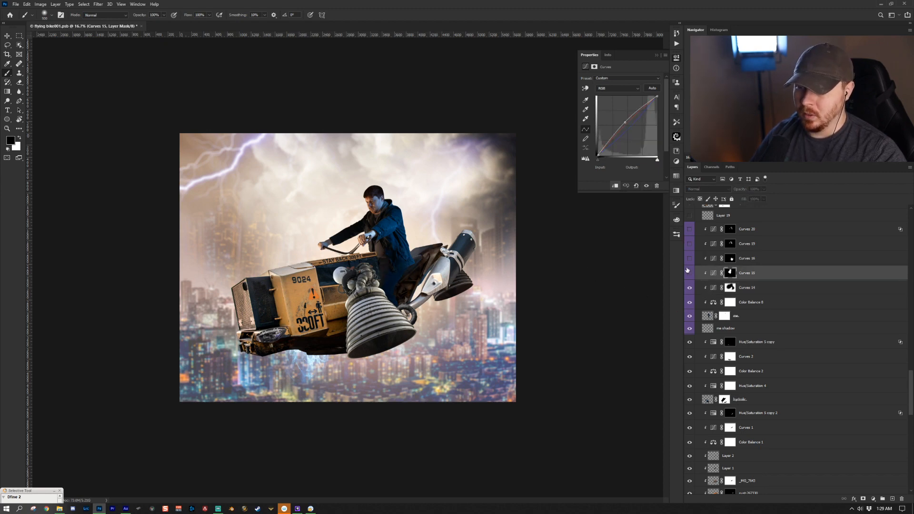
click(690, 273)
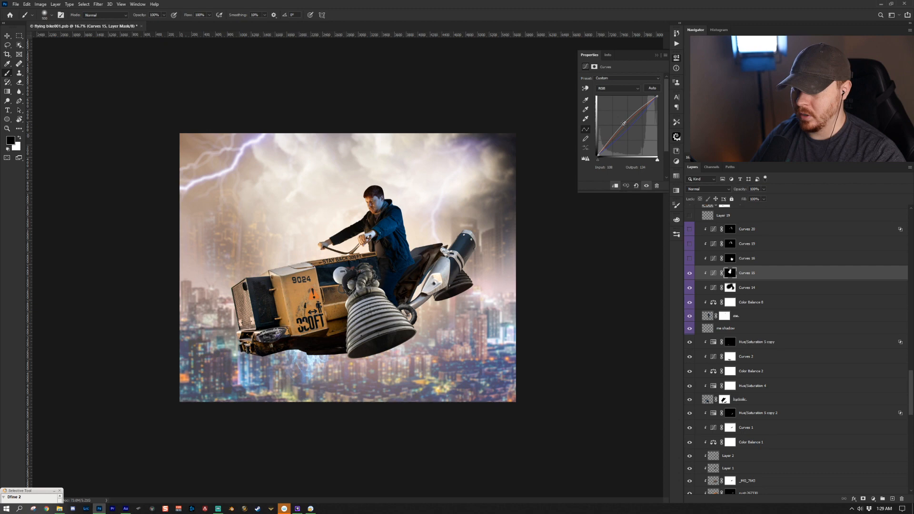
click(618, 88)
click(616, 96)
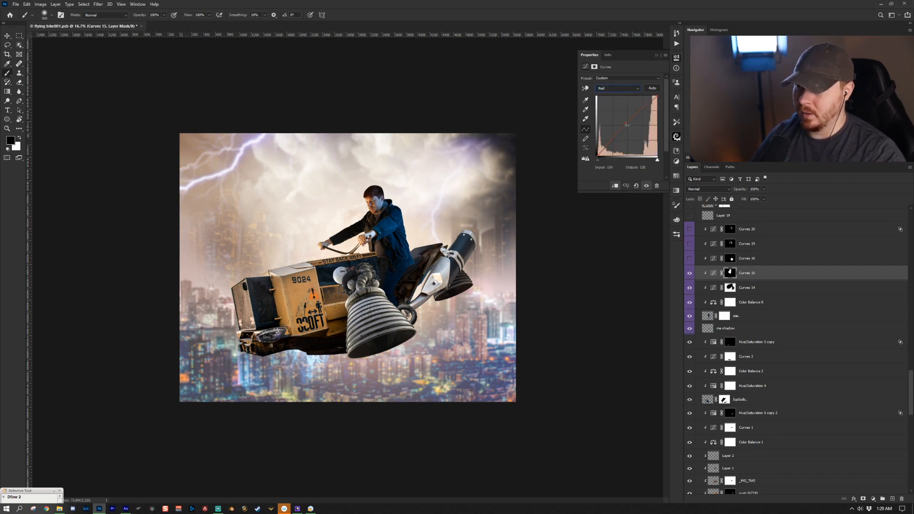
click(625, 89)
click(625, 97)
click(621, 88)
click(617, 113)
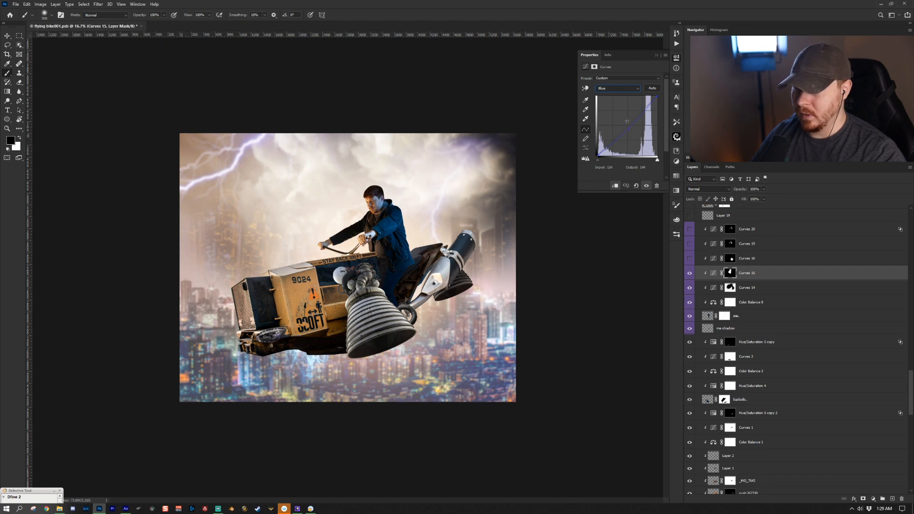
click(689, 274)
click(689, 273)
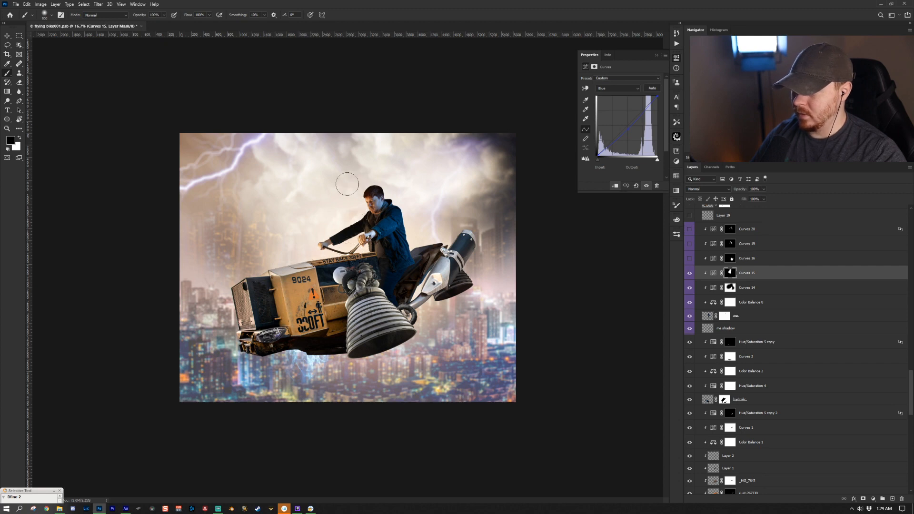
- Turn on the Curves 16 and Curves 19 adjustment layers on the rider
click(689, 259)
click(746, 258)
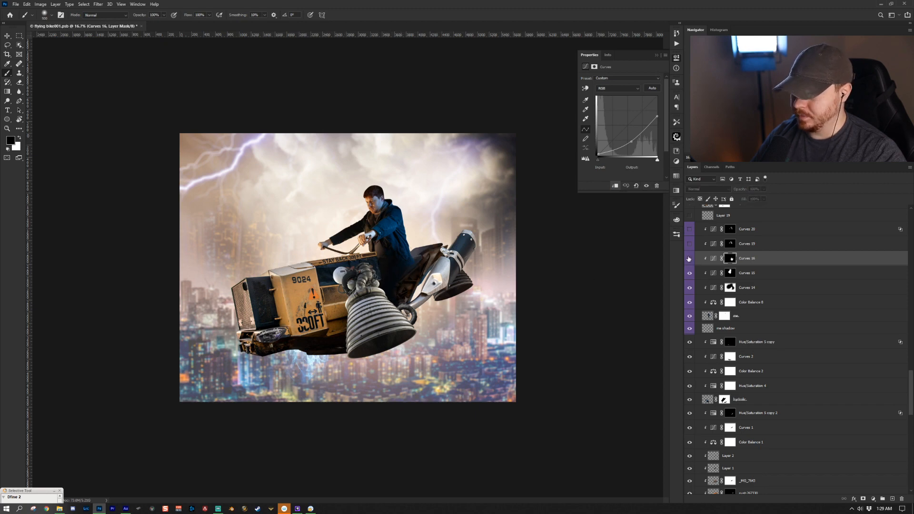
click(690, 244)
click(688, 244)
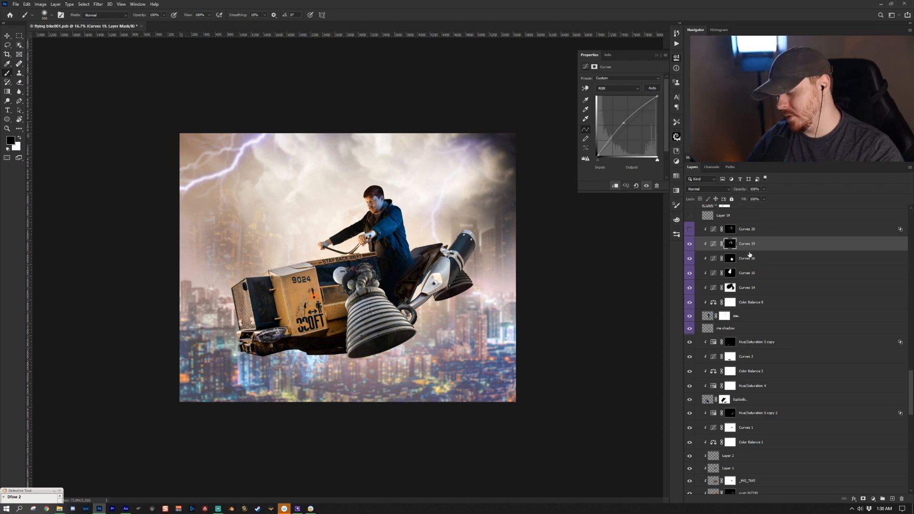
- Set the brush flow to 7% and shrink the brush size
click(600, 171)
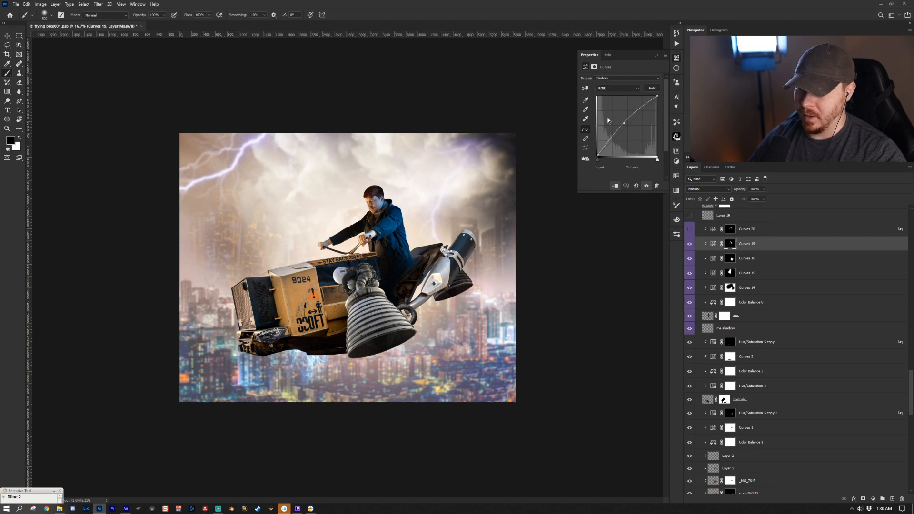
key(bracketleft)
key(bracketleft)
click(199, 15)
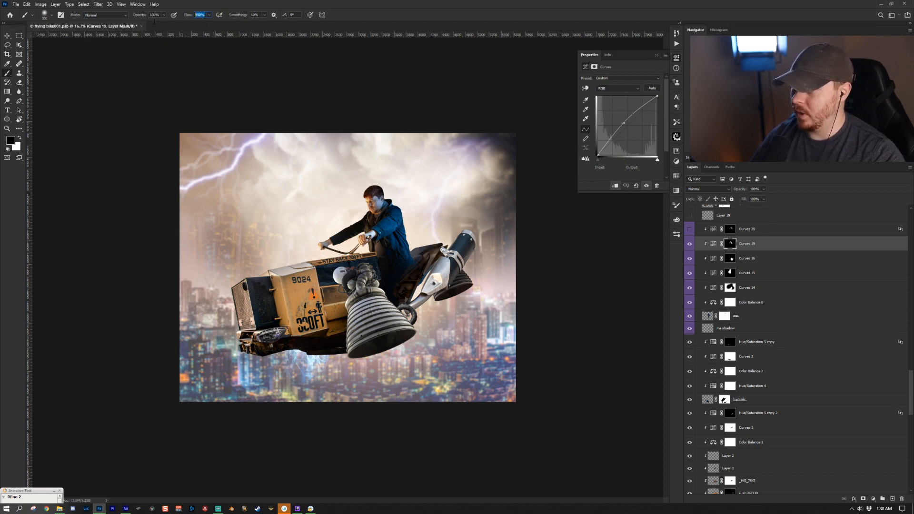
text(7)
key(Return)
key(bracketleft)
key(bracketleft)
key(bracketleft)
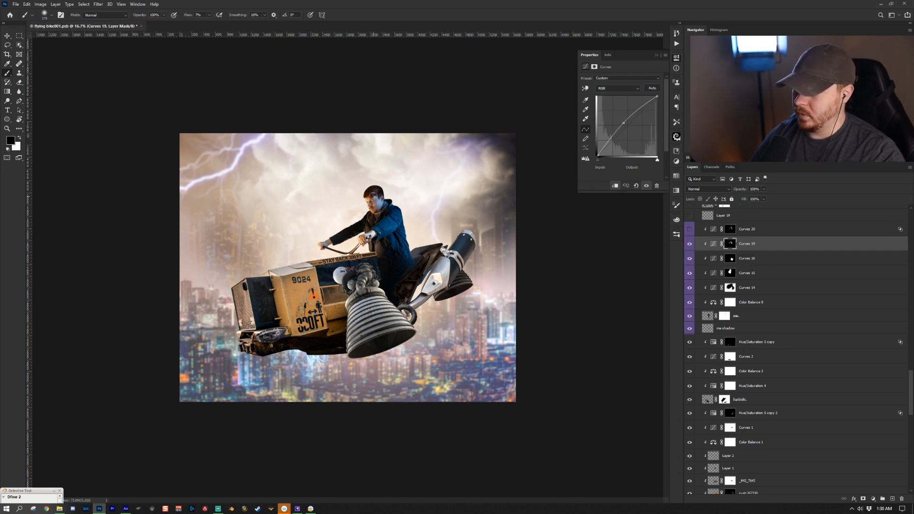
- Turn on Curves 20 and toggle it to compare the rider's lighting
click(690, 229)
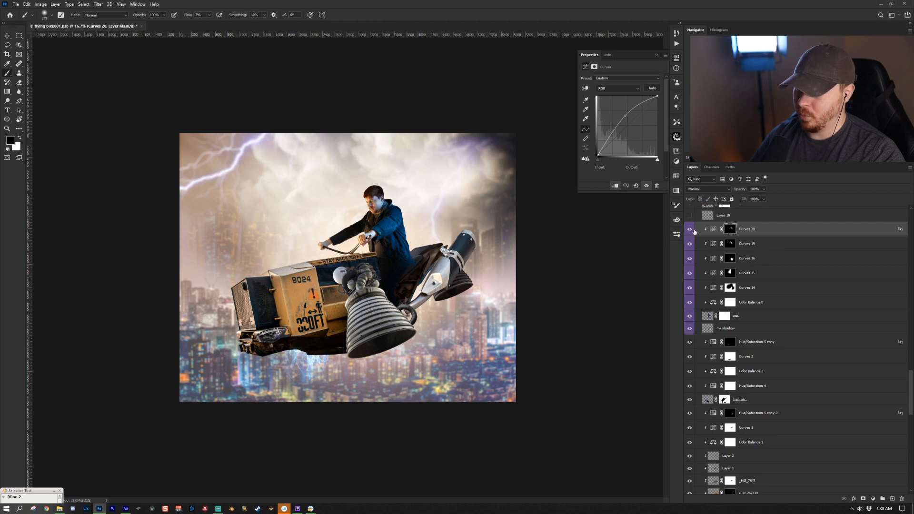
click(688, 230)
click(688, 230)
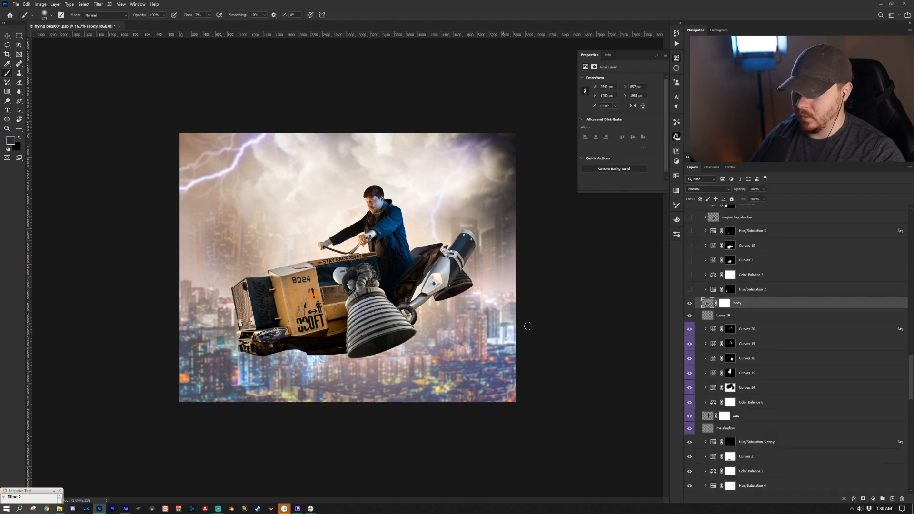
- Toggle the bella bike layer off and on to compare, and turn on Hue/Saturation 2
click(690, 305)
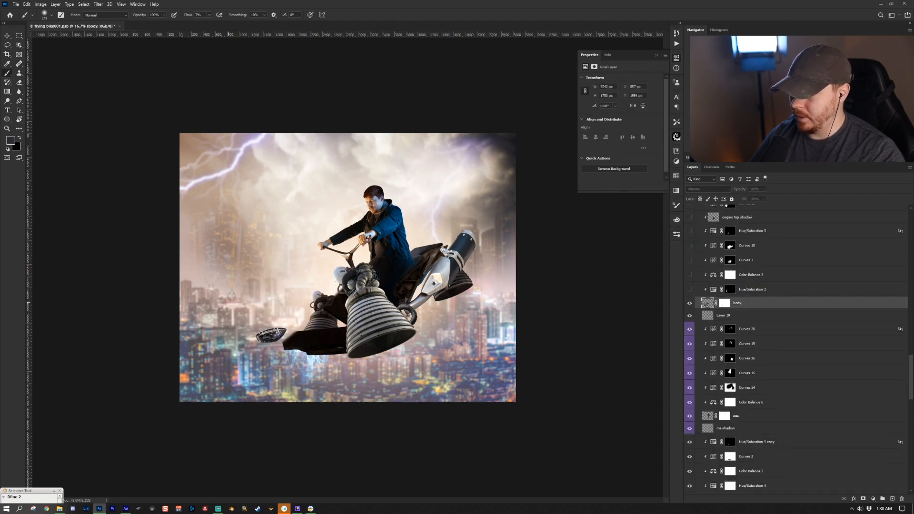
click(777, 286)
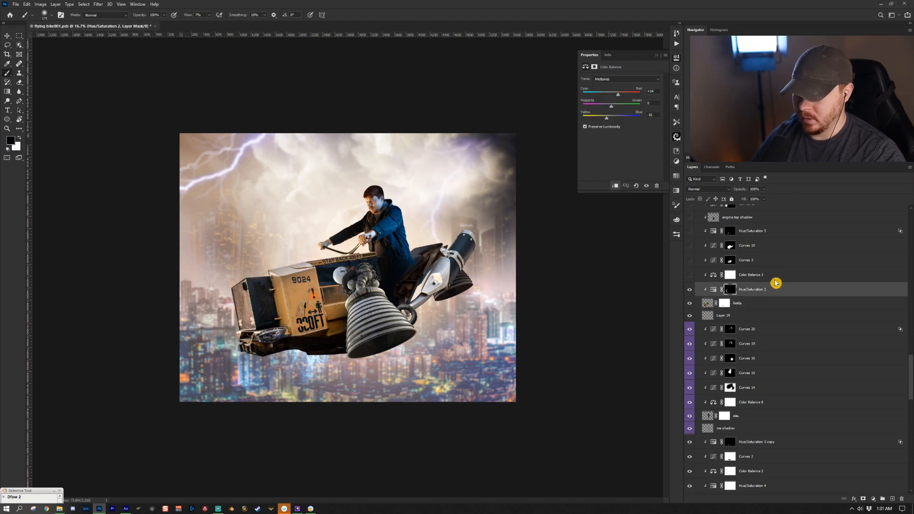
- Turn on the Color Balance 2, Curves 3 and Curves 10 adjustment layers on the bike
click(718, 277)
click(689, 276)
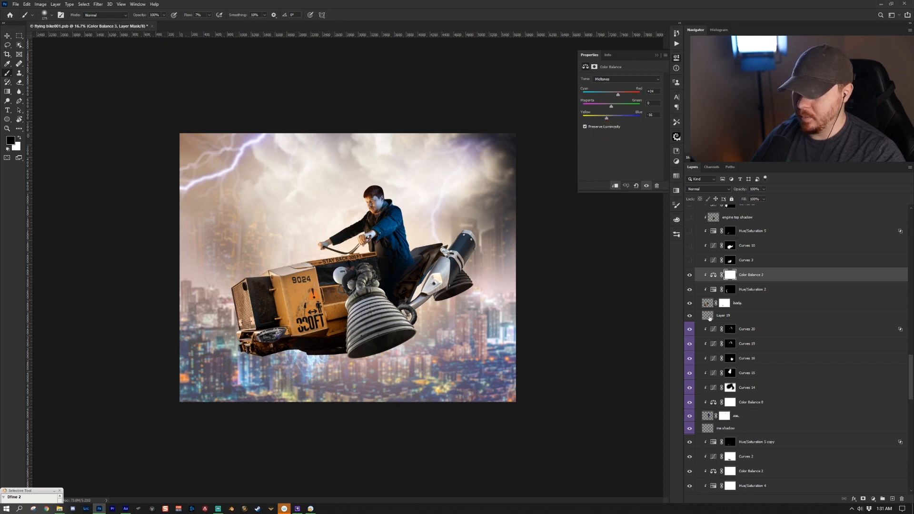
click(689, 260)
click(761, 260)
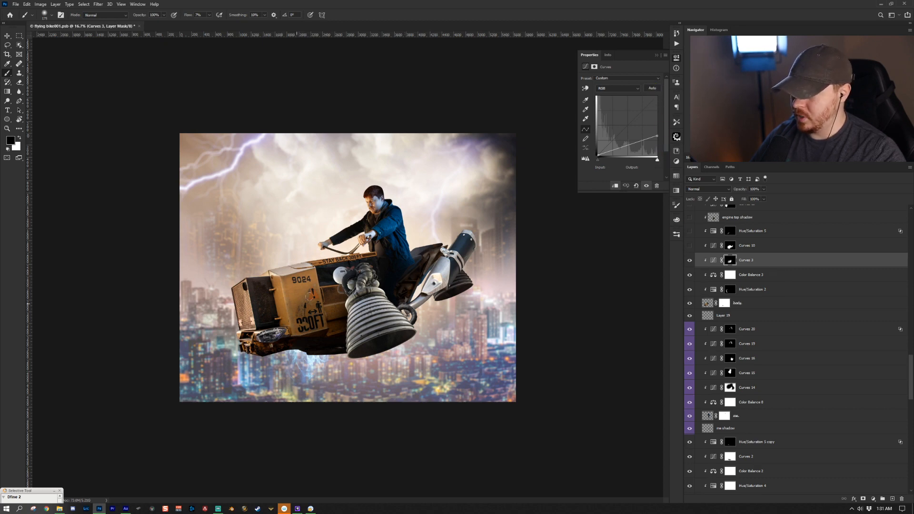
click(754, 246)
click(689, 245)
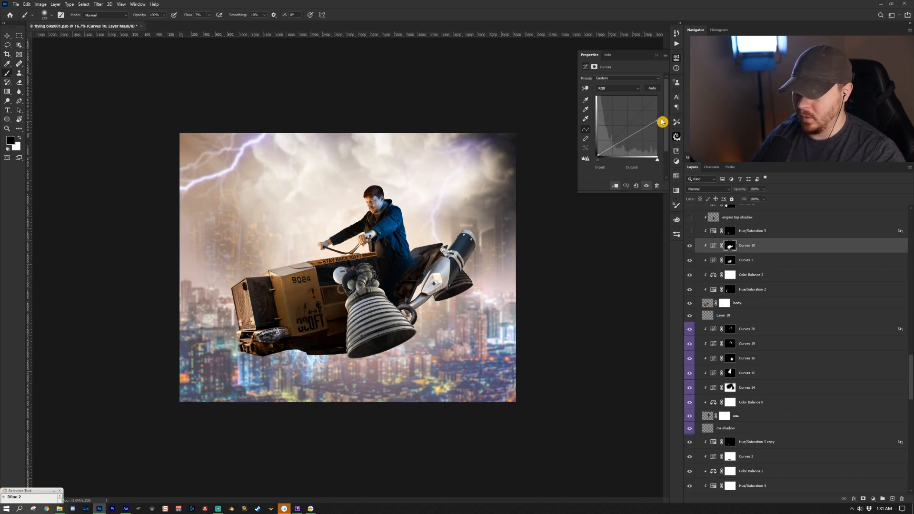
- Turn on the Hue/Saturation 5 adjustment and the engine top shadow layer
scroll(761, 259, up, 1)
click(761, 257)
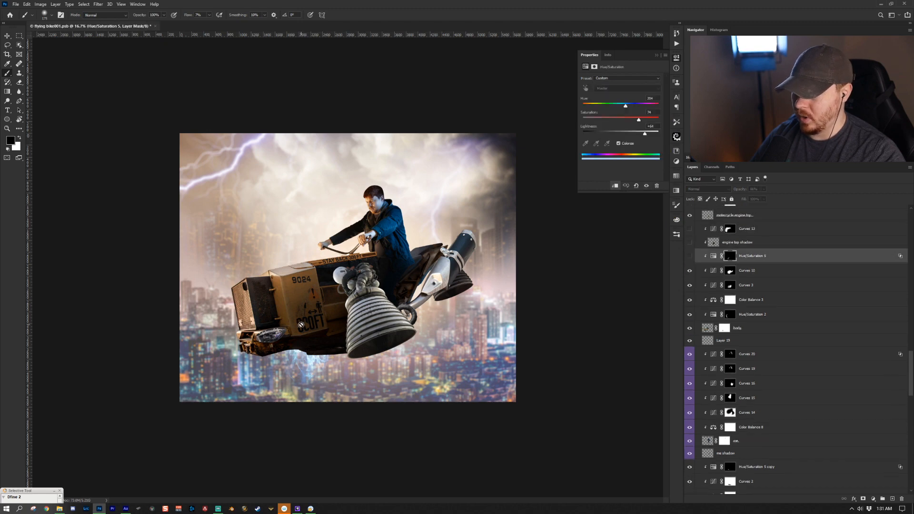
click(689, 256)
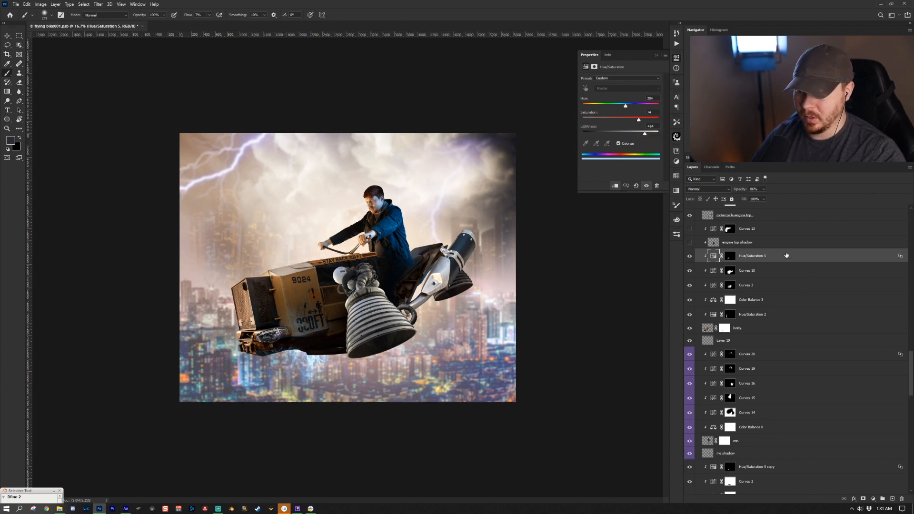
scroll(746, 288, up, 1)
click(757, 268)
click(689, 267)
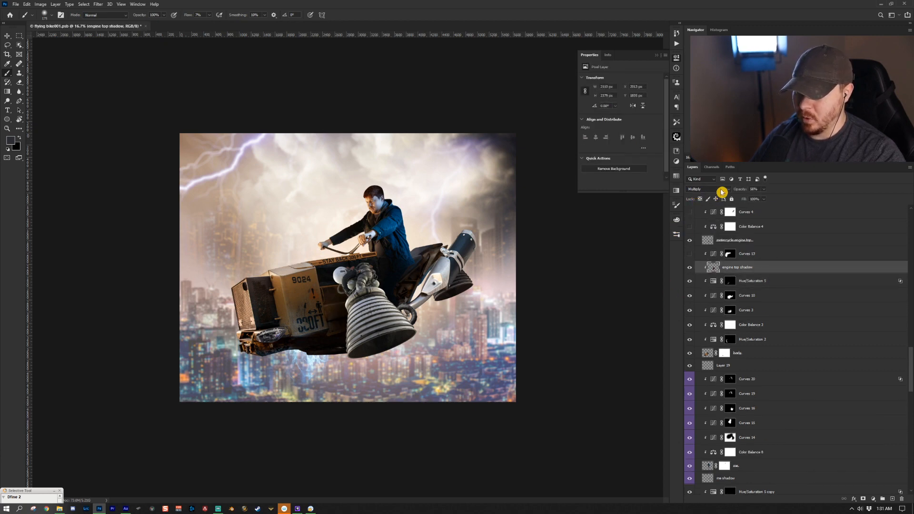
alt+click(332, 292)
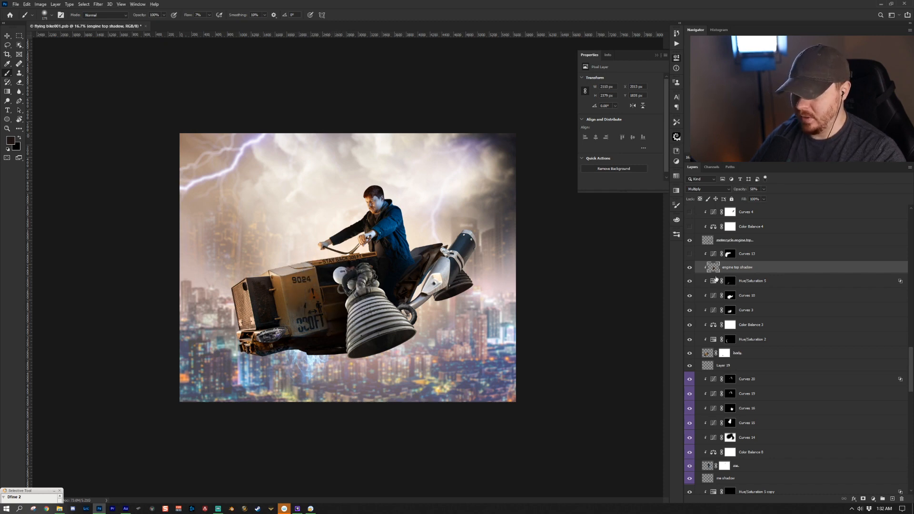
- Turn on Curves 13, inspect its Red and Blue channel curves, and toggle it to compare
click(729, 254)
click(689, 254)
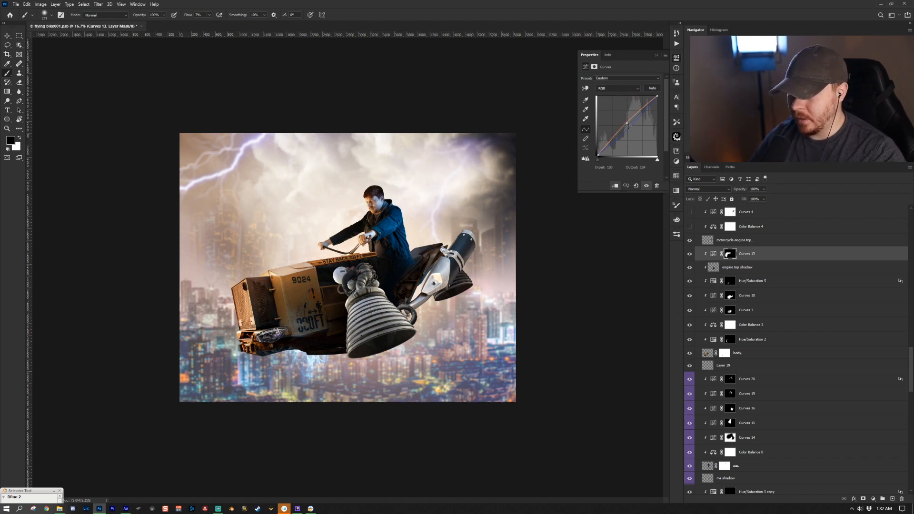
click(619, 88)
click(625, 101)
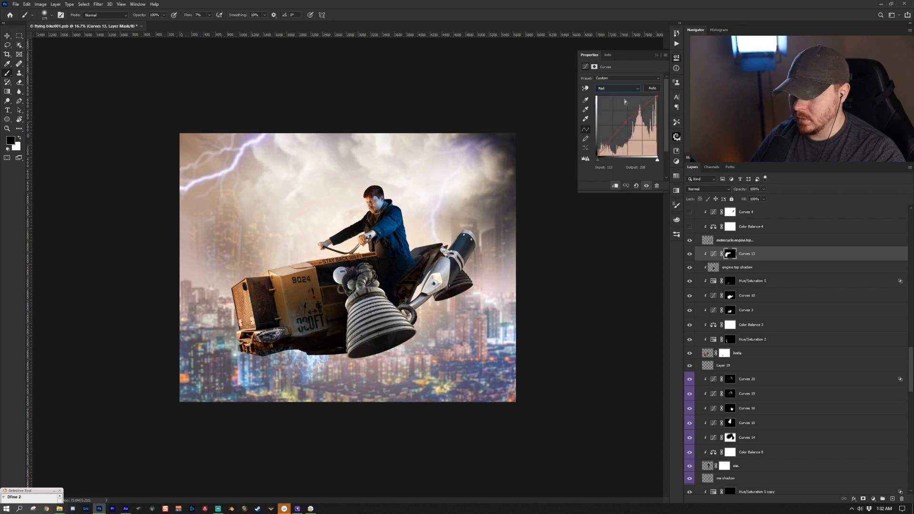
click(619, 89)
click(621, 114)
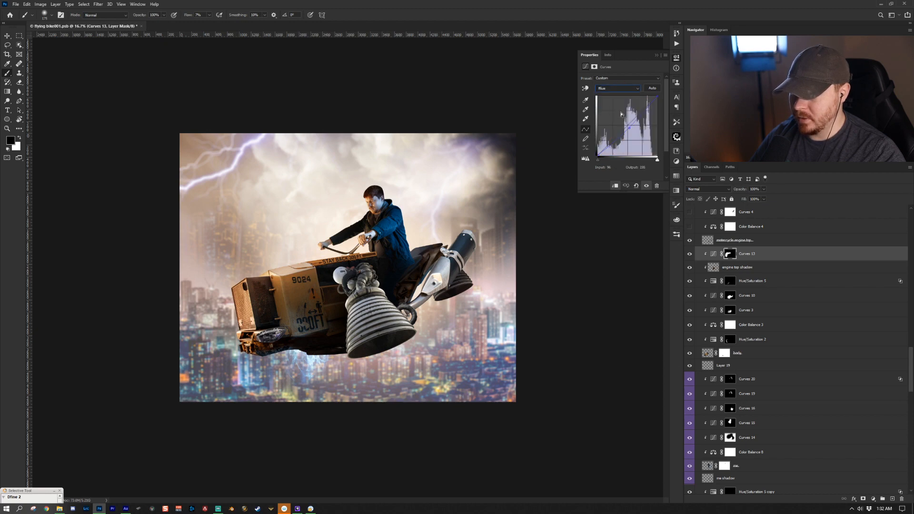
click(627, 90)
click(622, 94)
click(620, 88)
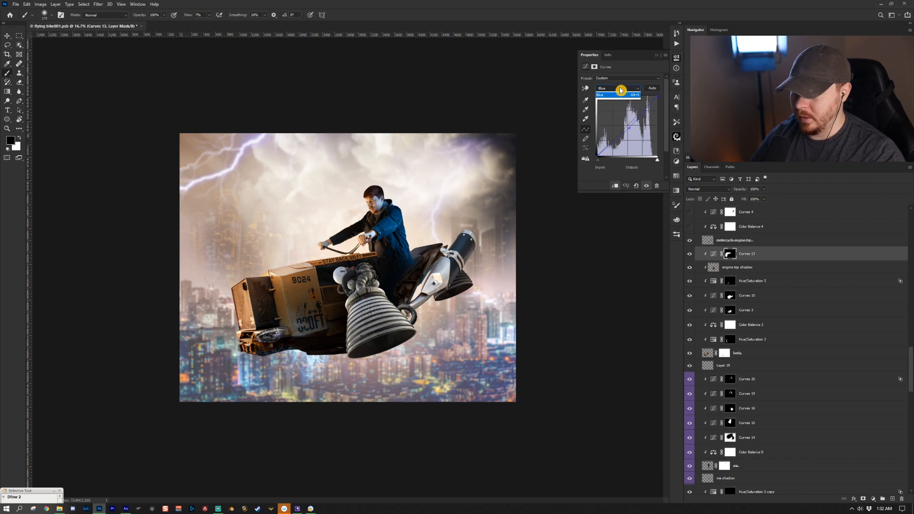
click(621, 94)
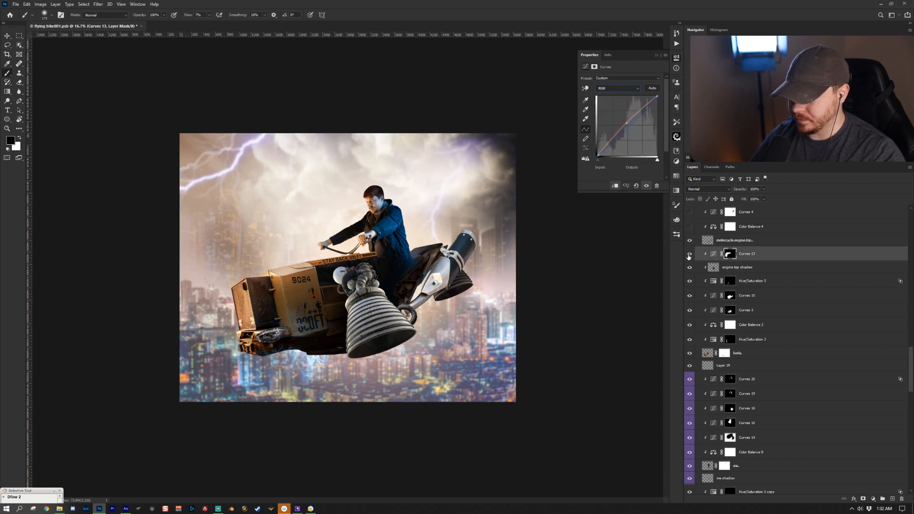
click(689, 254)
click(688, 254)
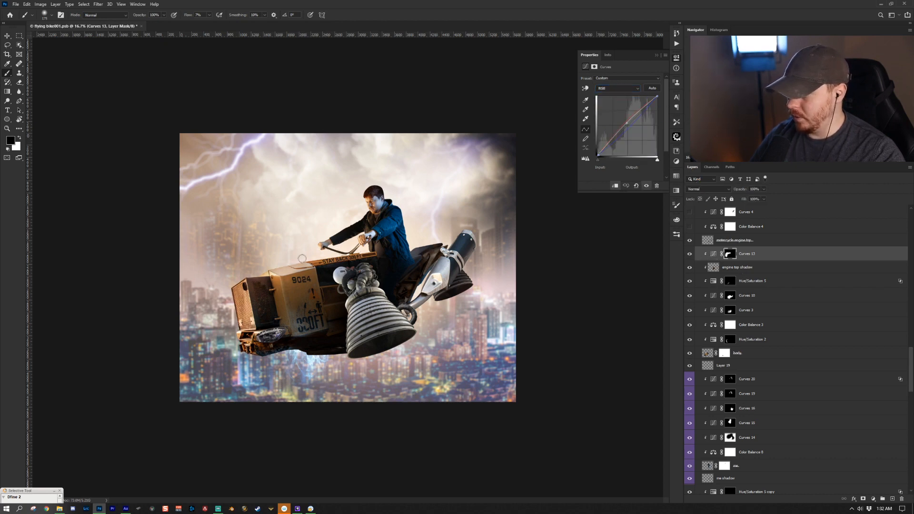
- Turn on Color Balance 4 and Curves 4 above the motorcycle engine top layer, toggling Curves 4 to compare
scroll(766, 287, up, 1)
click(764, 280)
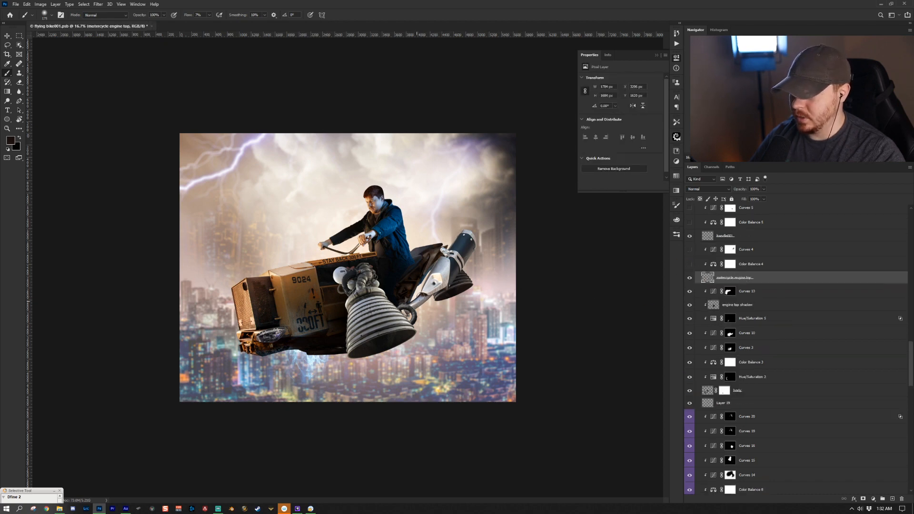
click(747, 267)
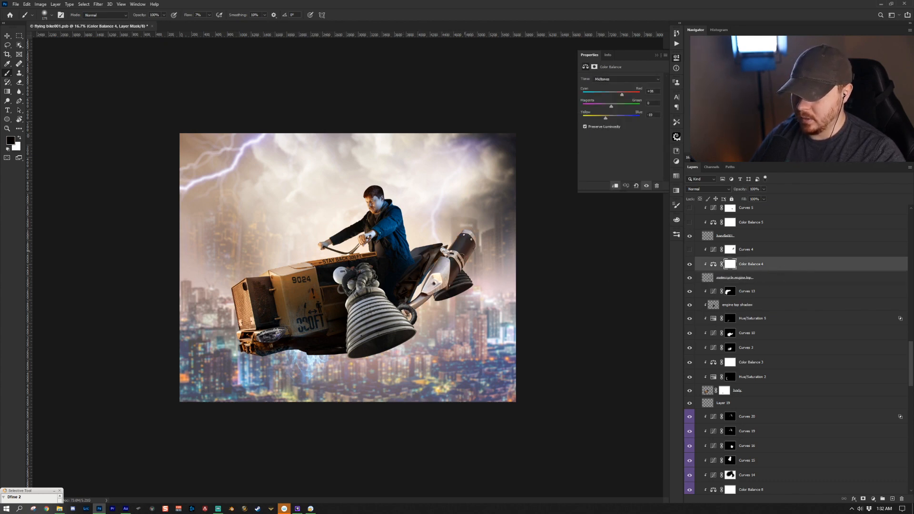
click(766, 250)
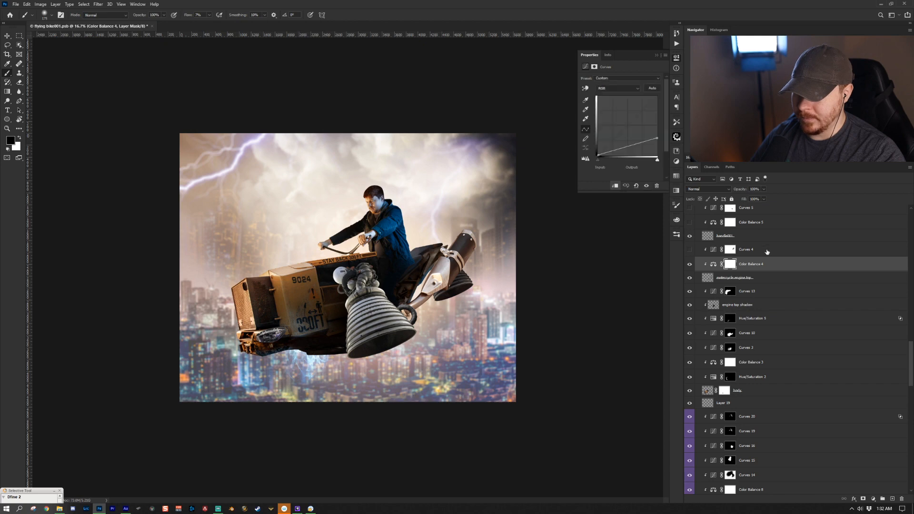
click(689, 250)
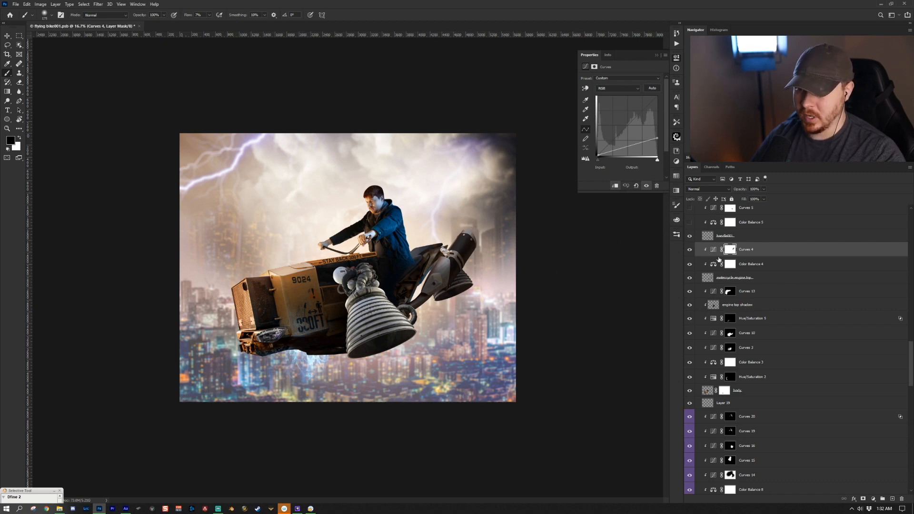
click(690, 252)
click(689, 252)
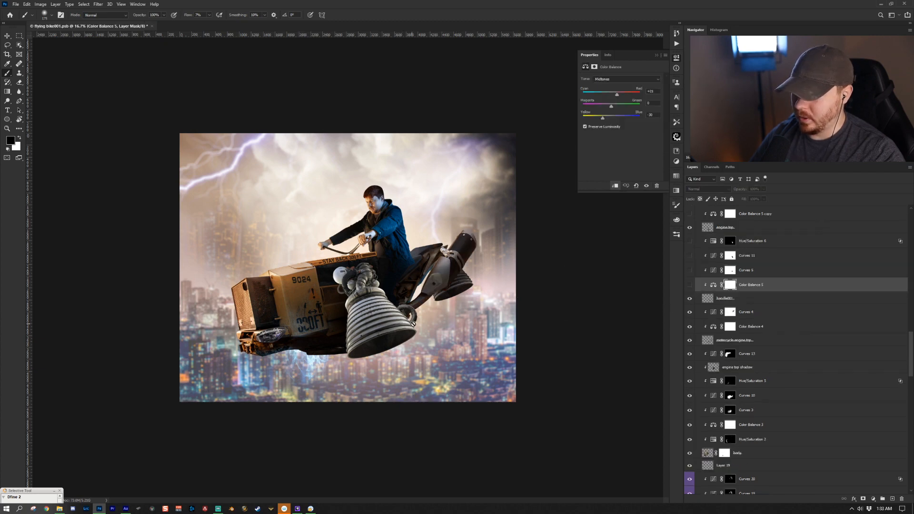
- Turn on the Color Balance 5, Curves 6, Curves 11 and Hue/Saturation 6 adjustment layers
click(713, 285)
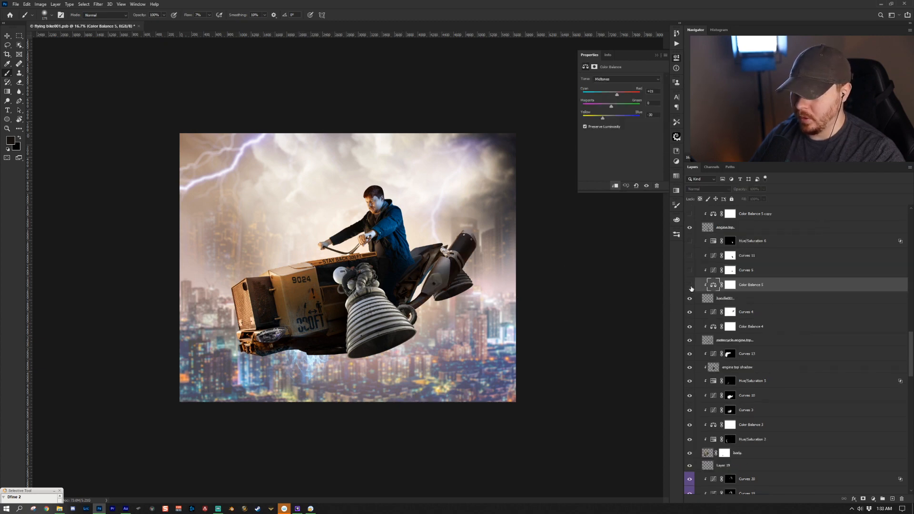
click(689, 285)
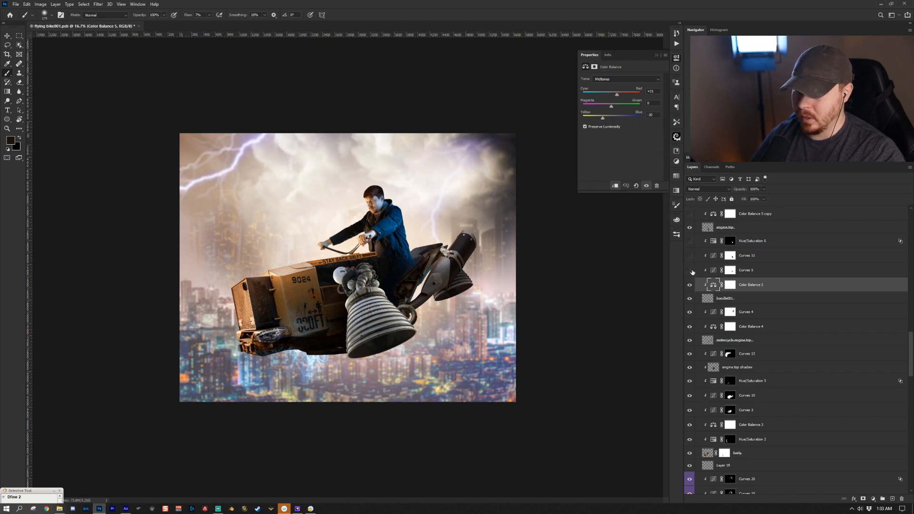
click(690, 270)
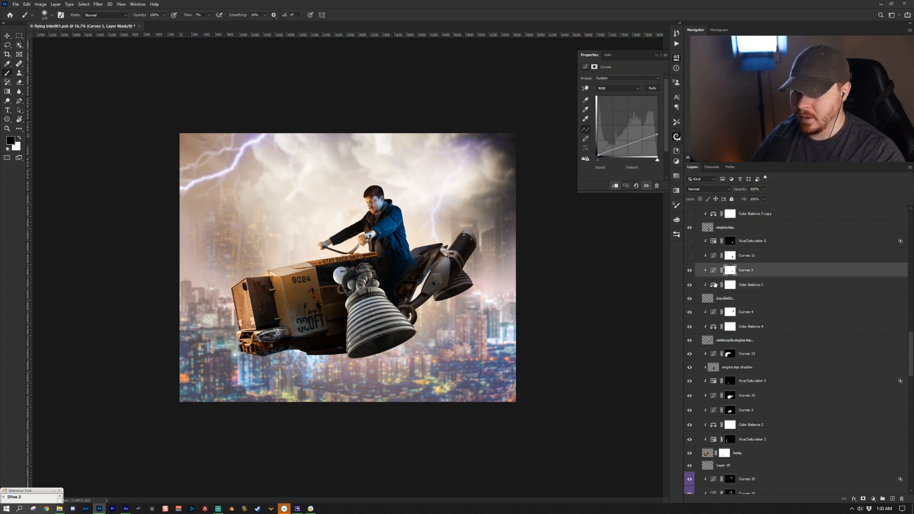
click(770, 257)
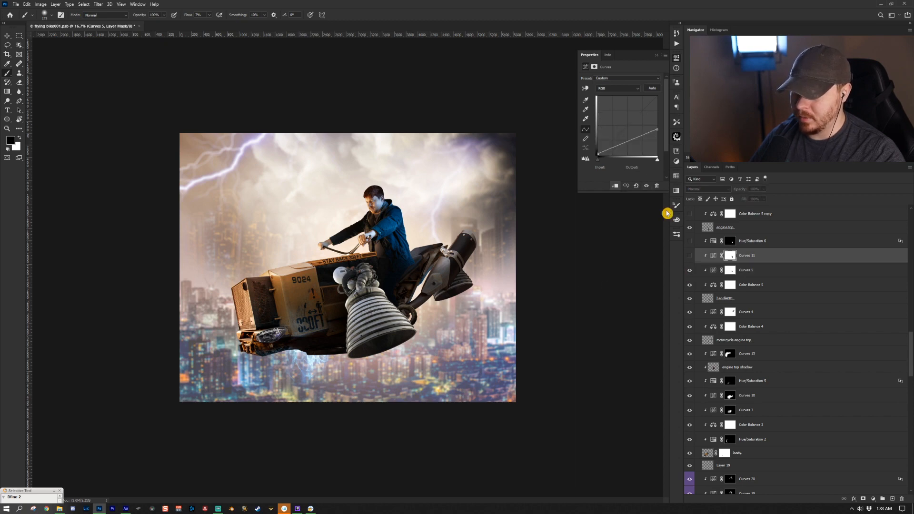
click(686, 255)
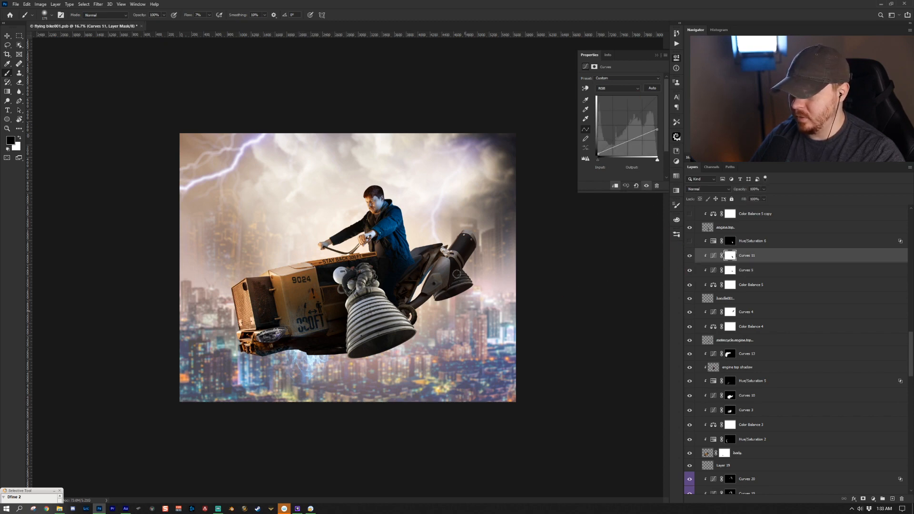
click(792, 239)
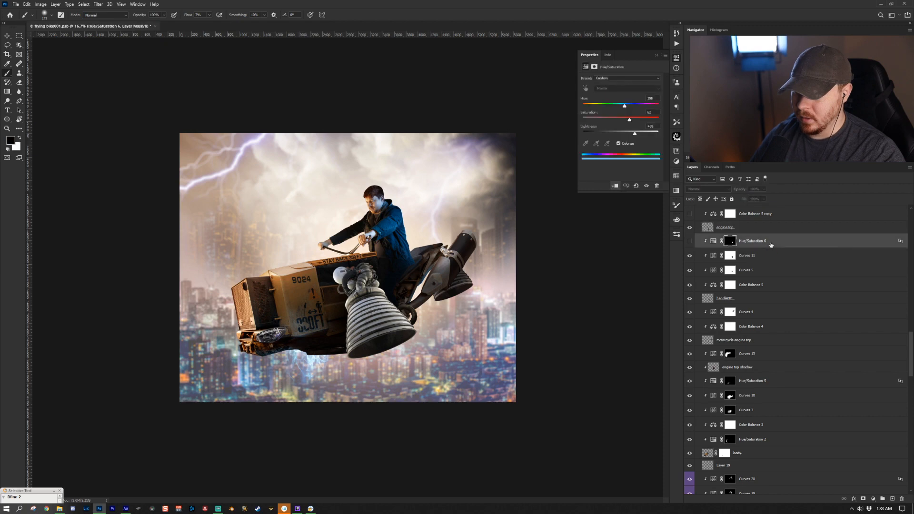
drag(632, 123, 630, 163)
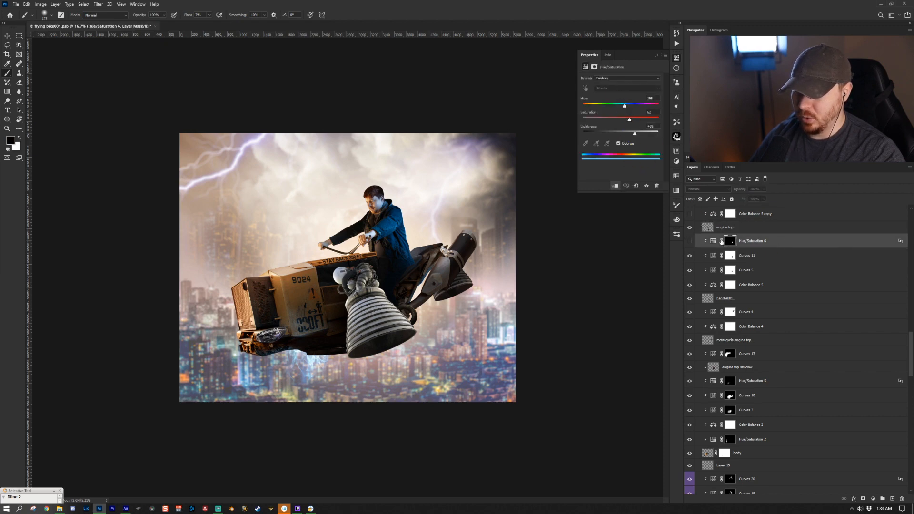
click(689, 241)
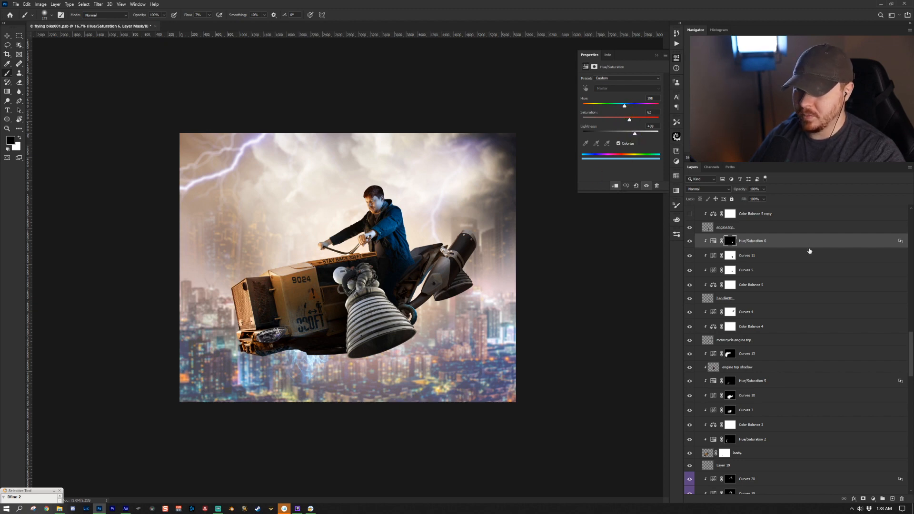
- Try to clip the engine top layer as a clipping mask to the layer below
scroll(808, 242, up, 3)
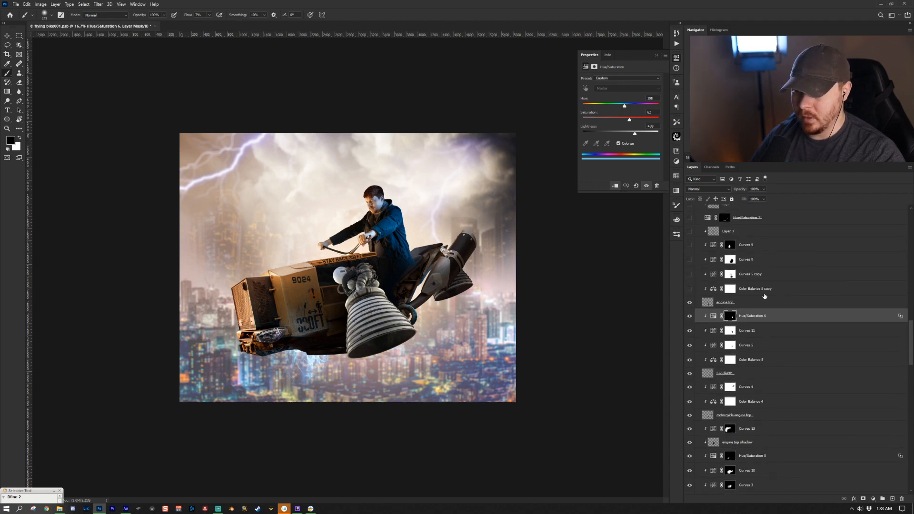
click(756, 300)
key(ctrl+alt+g)
key(ctrl+z)
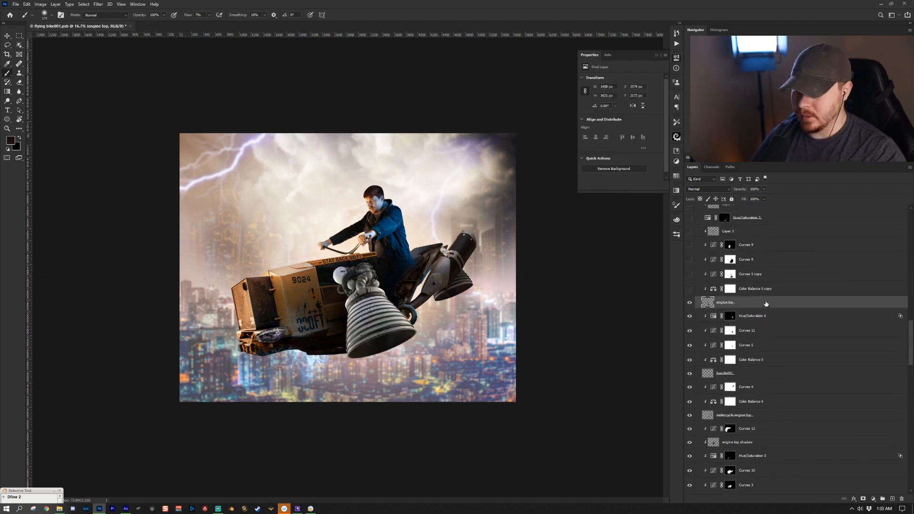
- Turn on the Color Balance 5 copy and Curves 5 copy adjustment layers
click(756, 289)
click(690, 301)
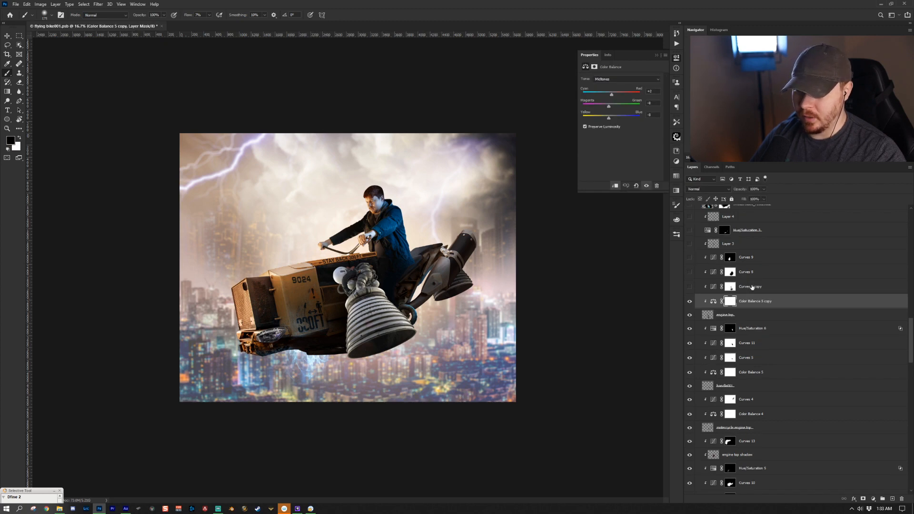
click(752, 287)
click(646, 185)
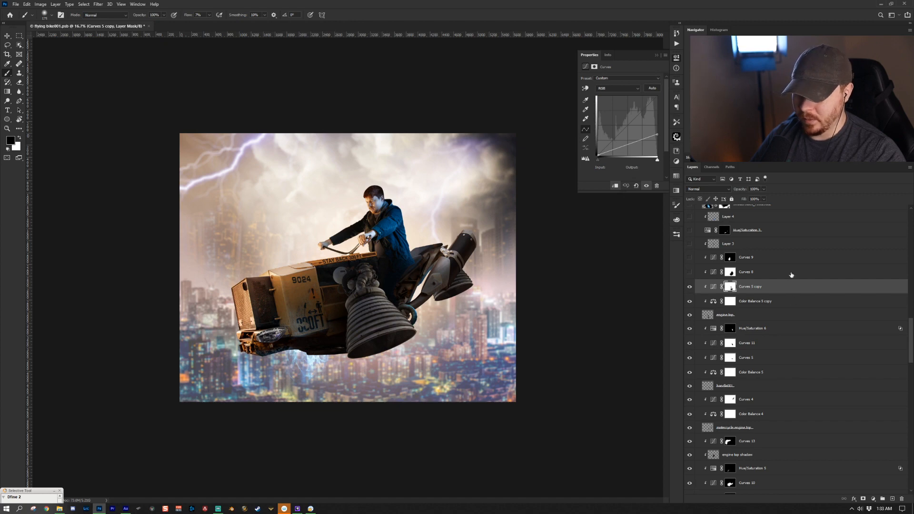
- Turn on Curves 8 and Curves 9, and move the selection up to Layer 3
click(791, 275)
click(689, 272)
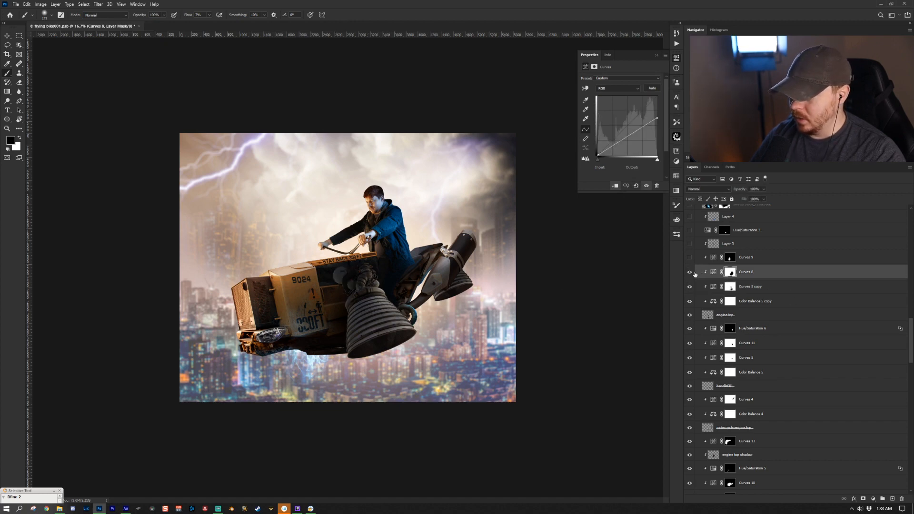
click(770, 258)
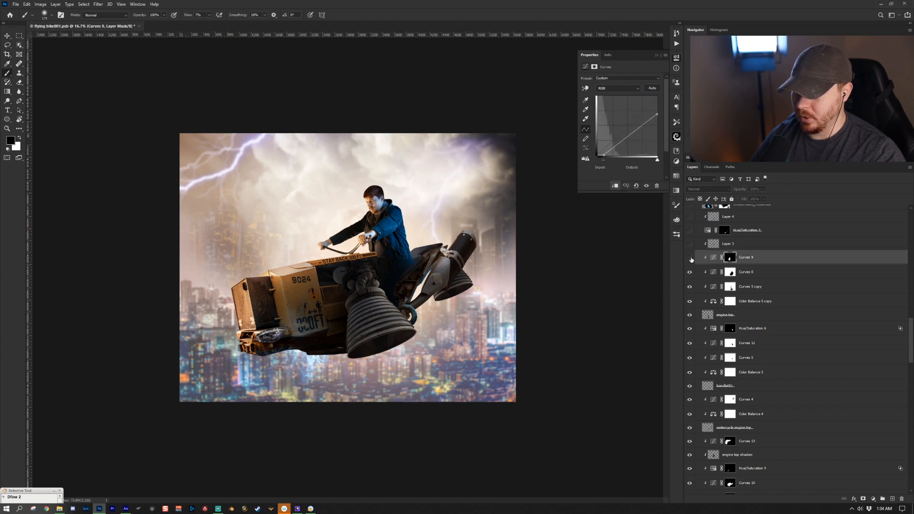
key(alt+bracketright)
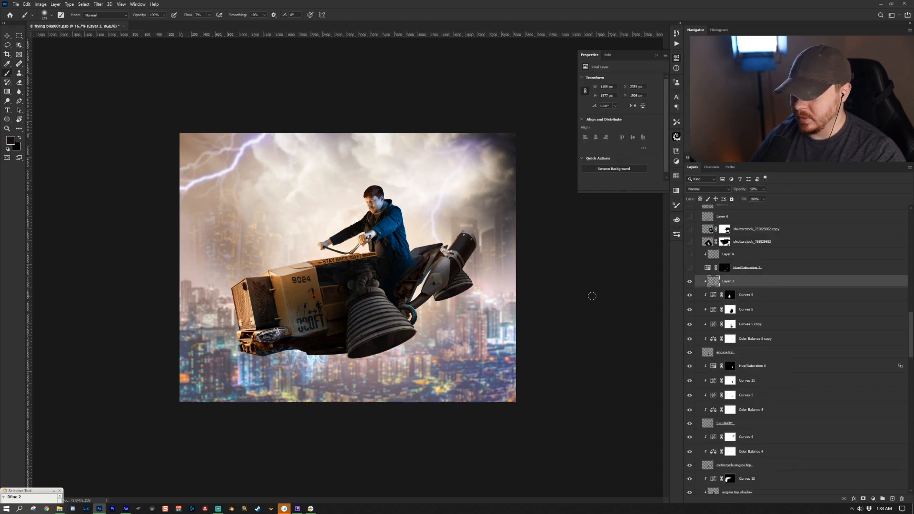
key(bracketright)
key(bracketright)
key(bracketright)
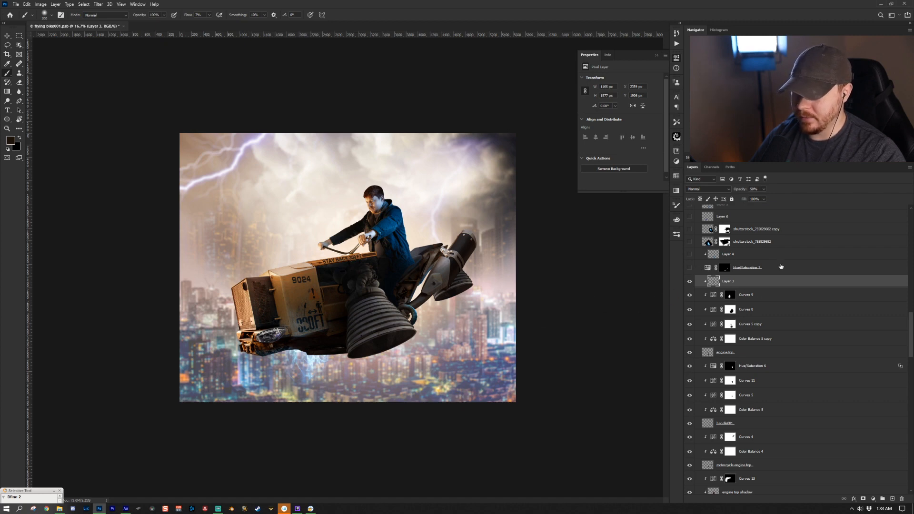
- Turn on the Hue/Saturation 3 adjustment layer above Layer 3 to brighten the engine glow
click(774, 267)
click(689, 268)
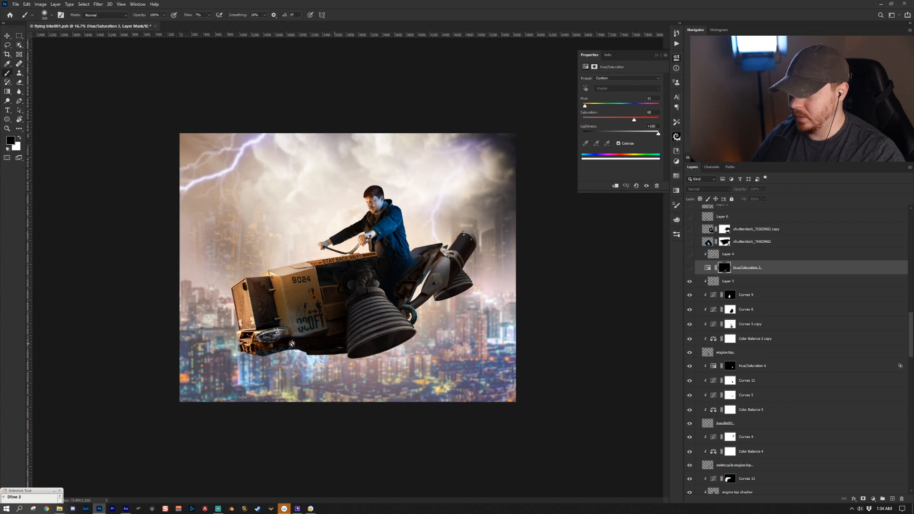
click(689, 268)
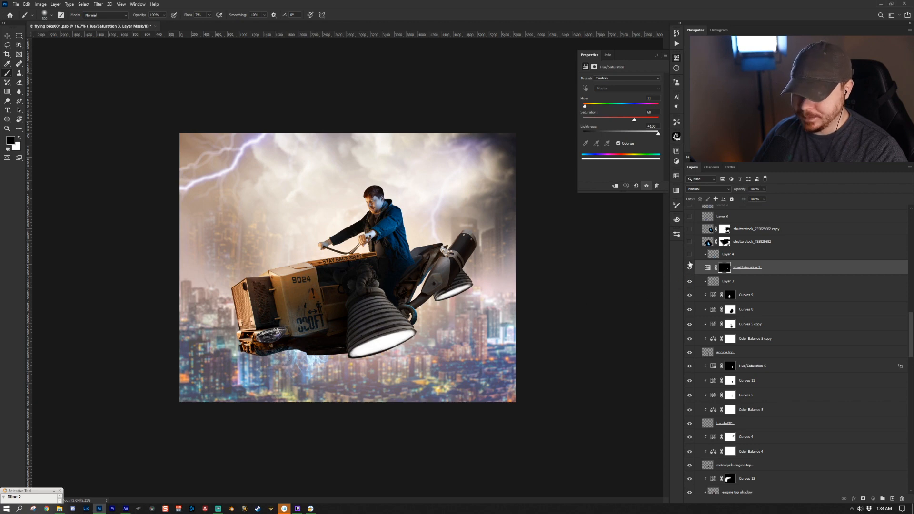
- Turn on Layer 4 and both shutterstock lightning layers above it
click(689, 254)
click(744, 257)
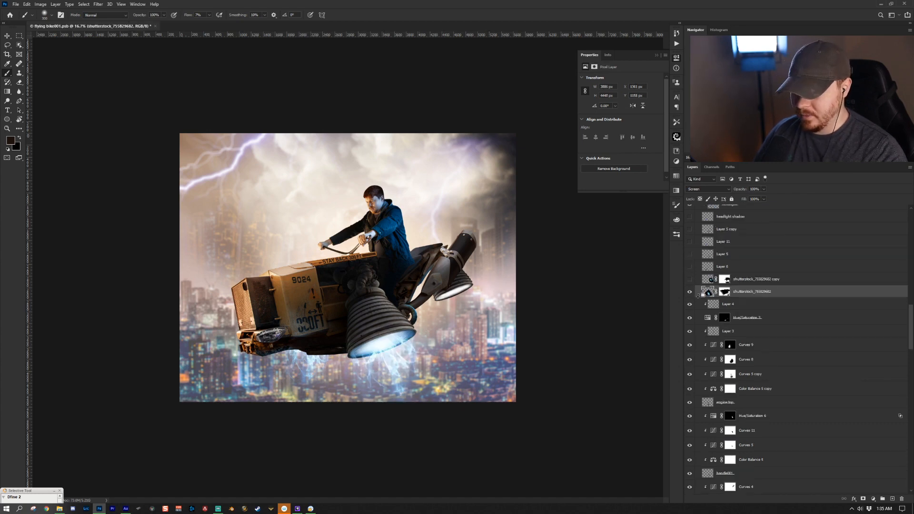
alt+click(690, 292)
alt+click(689, 292)
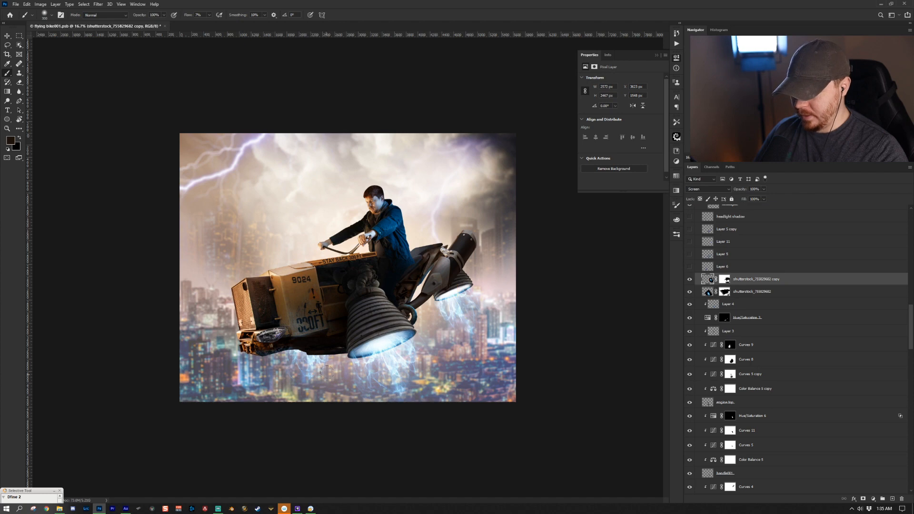
- Turn on Layer 6 and Layer 5 above the lightning layers
click(756, 267)
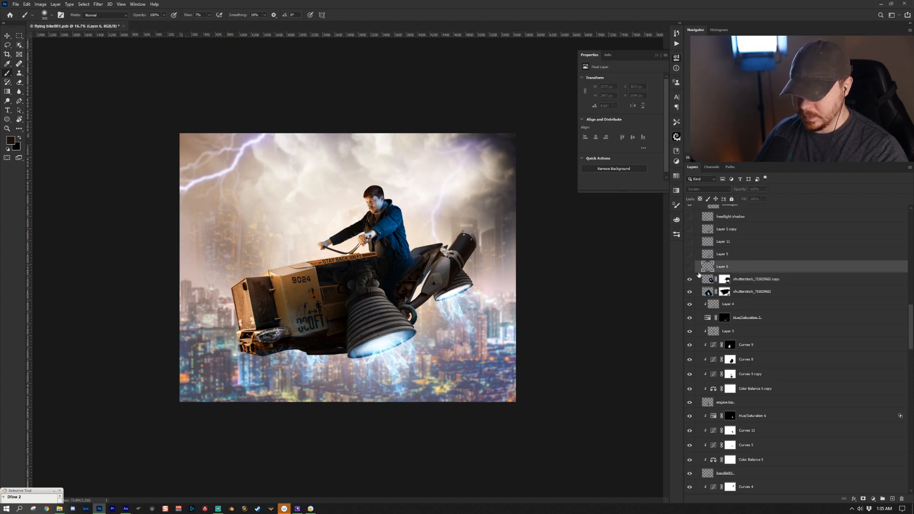
click(689, 267)
scroll(763, 272, up, 2)
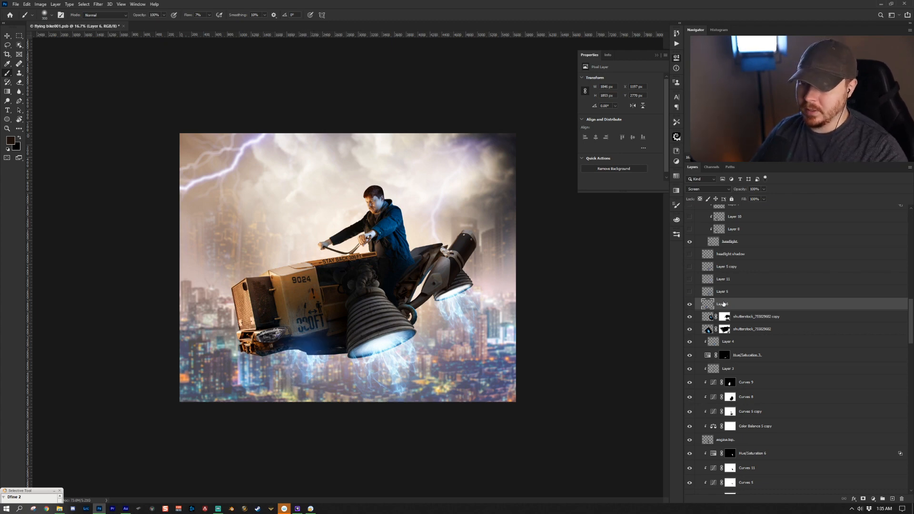
click(739, 293)
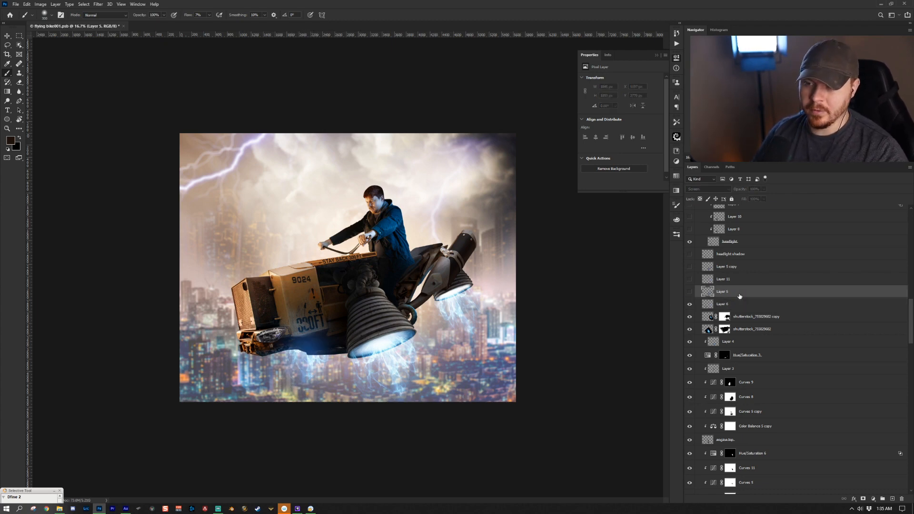
click(688, 294)
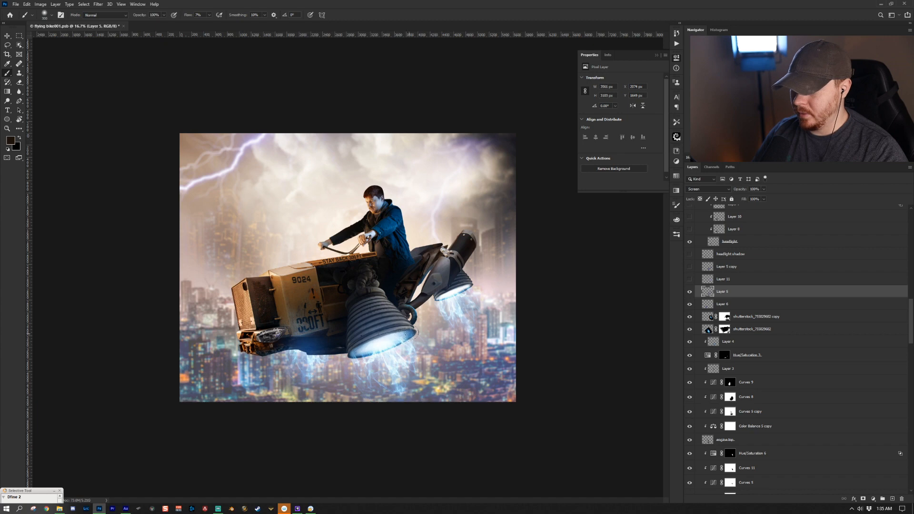
- Turn on Layer 11 and Layer 5 copy, toggling each on and off to compare
click(689, 279)
click(731, 279)
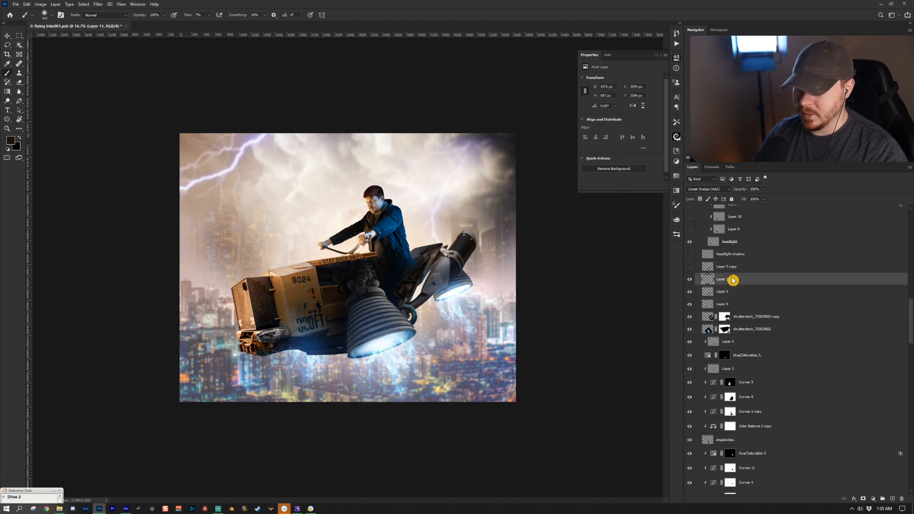
click(689, 280)
click(689, 281)
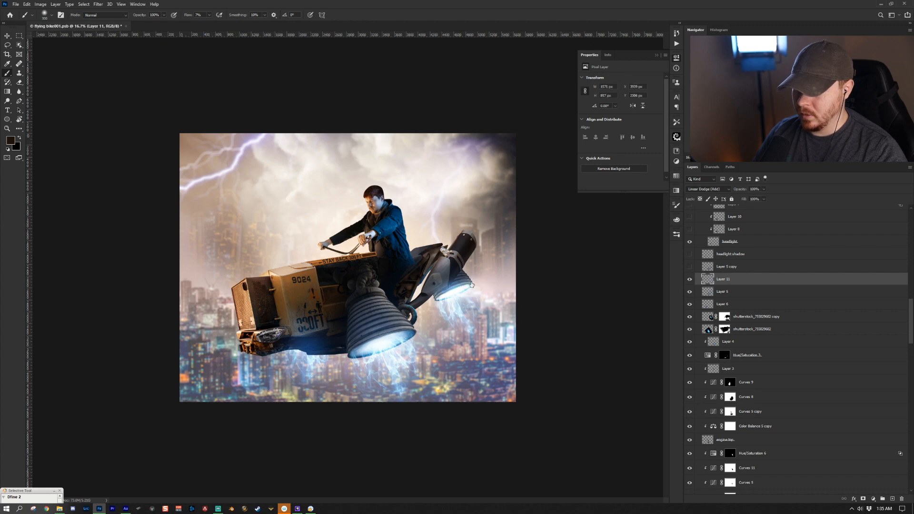
click(689, 267)
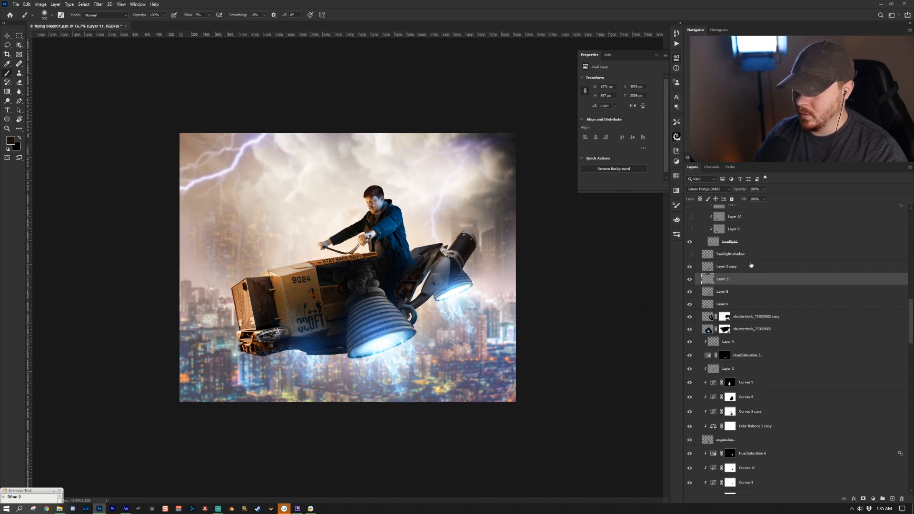
click(752, 268)
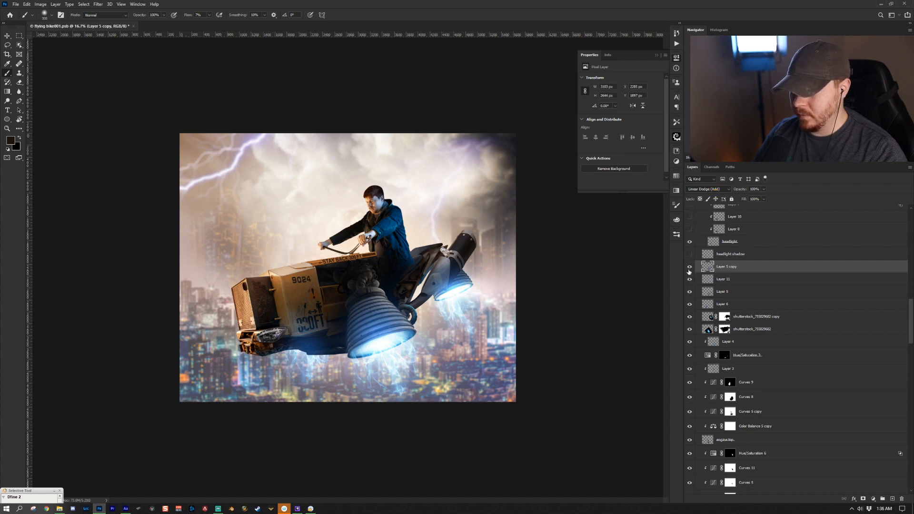
click(689, 269)
click(689, 270)
- Turn on the headlight shadow layer, then Layer 8 and Layer 10 inside the headlight group
click(731, 258)
click(689, 255)
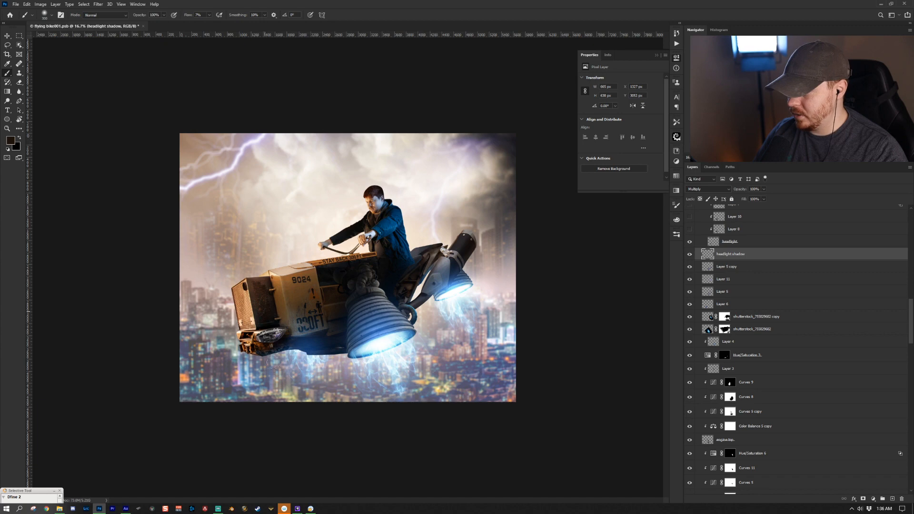
scroll(731, 305, up, 4)
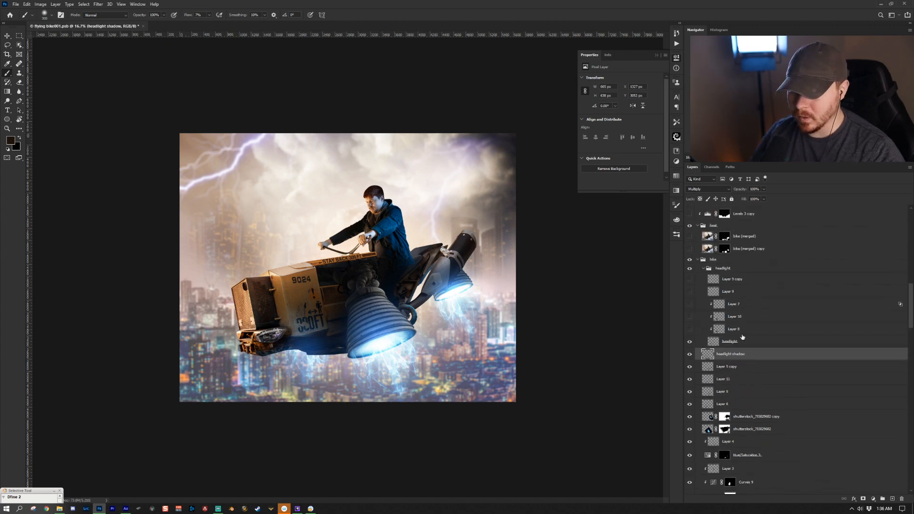
click(745, 341)
click(742, 329)
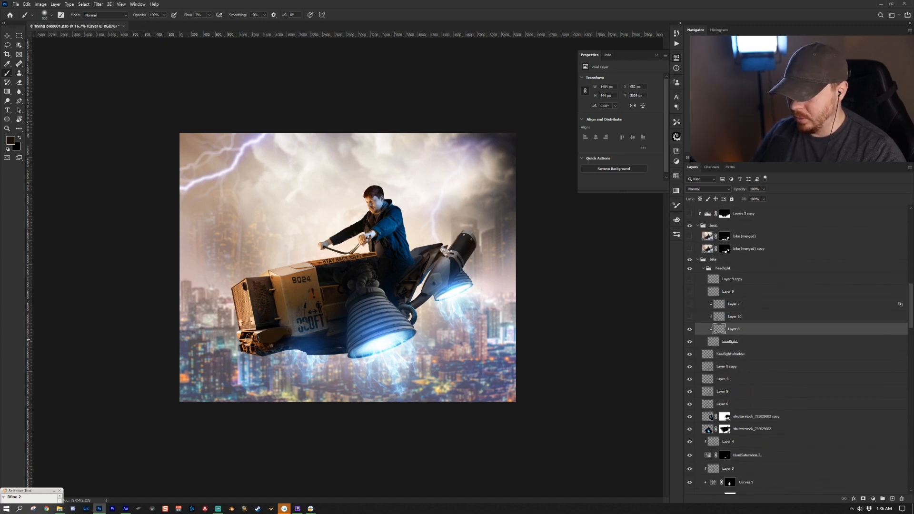
click(688, 316)
click(746, 318)
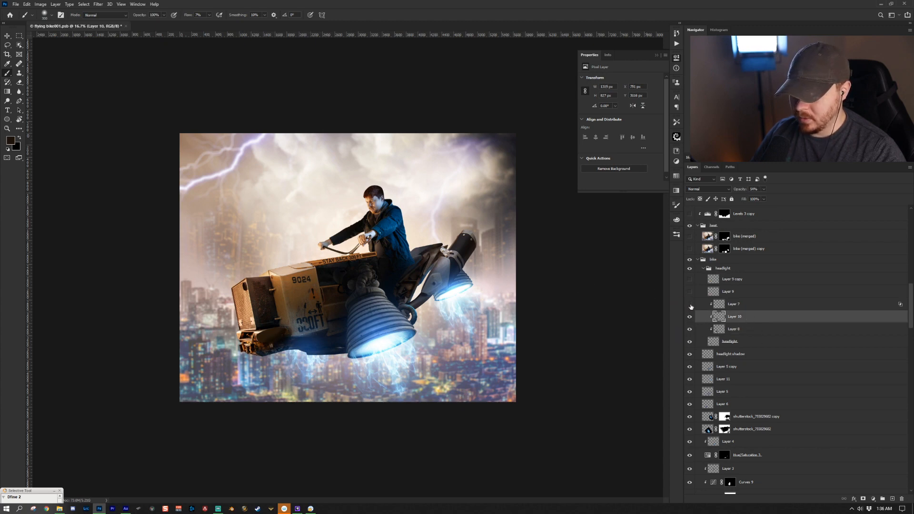
- Turn on Layer 7 and review its Color Dodge blending options before closing the Layer Style dialog
click(690, 305)
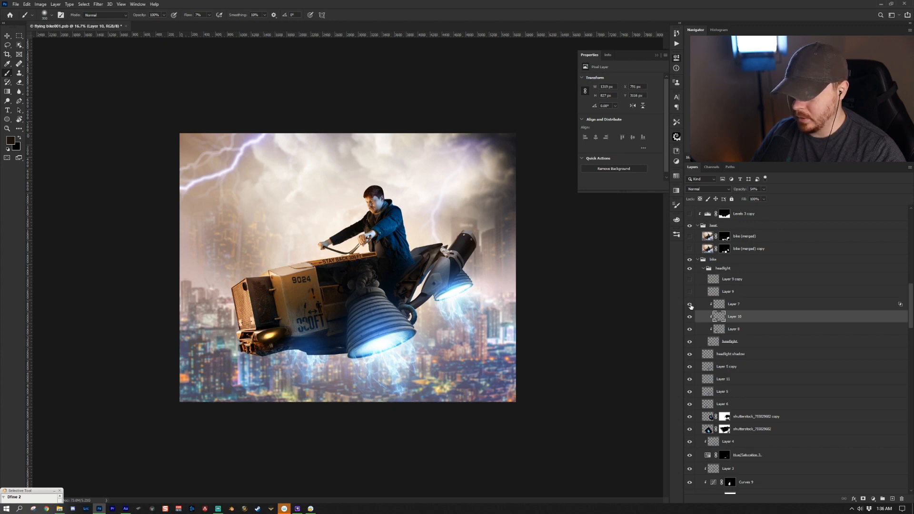
click(744, 307)
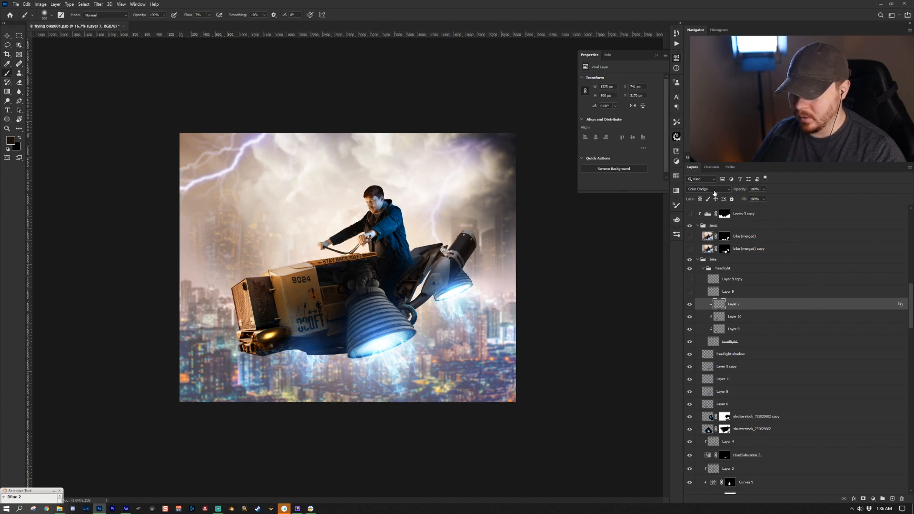
double_click(714, 193)
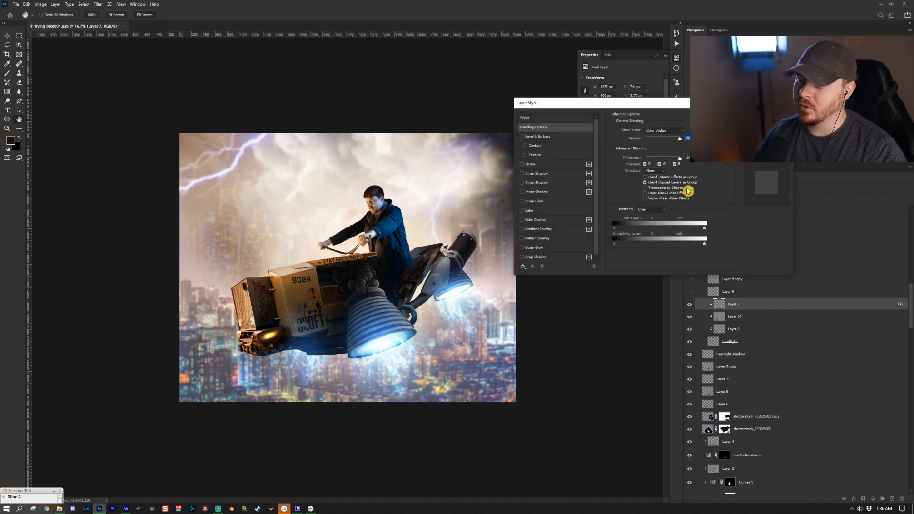
click(761, 177)
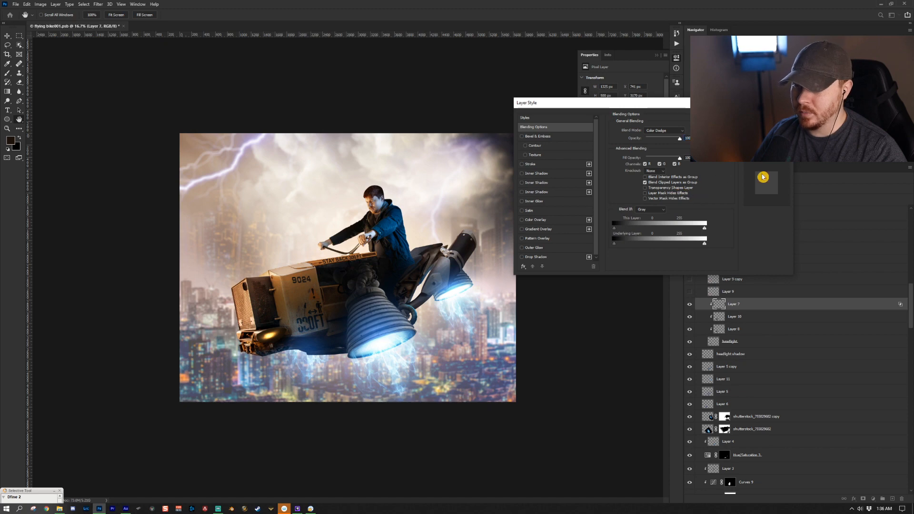
key(Return)
- Turn on Layer 9 and sample the headlight's yellow as the foreground color
drag(277, 333, 279, 334)
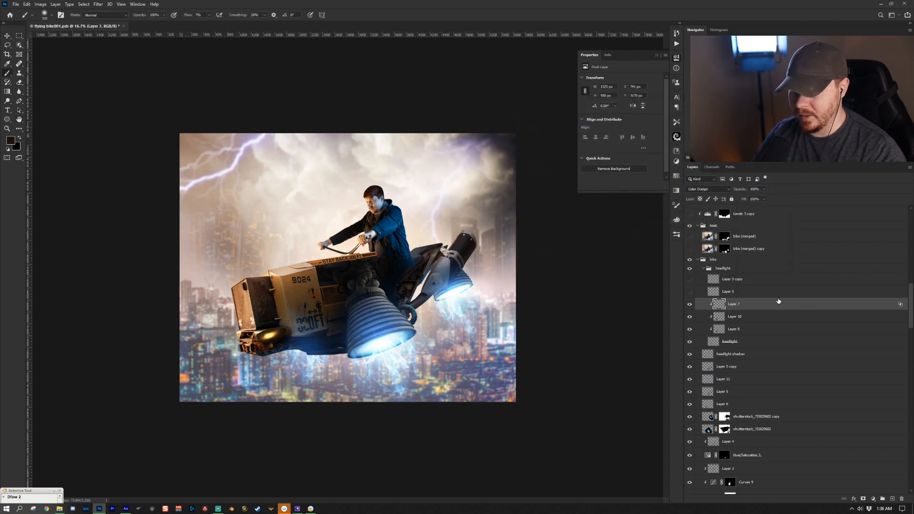
scroll(742, 305, up, 1)
click(719, 307)
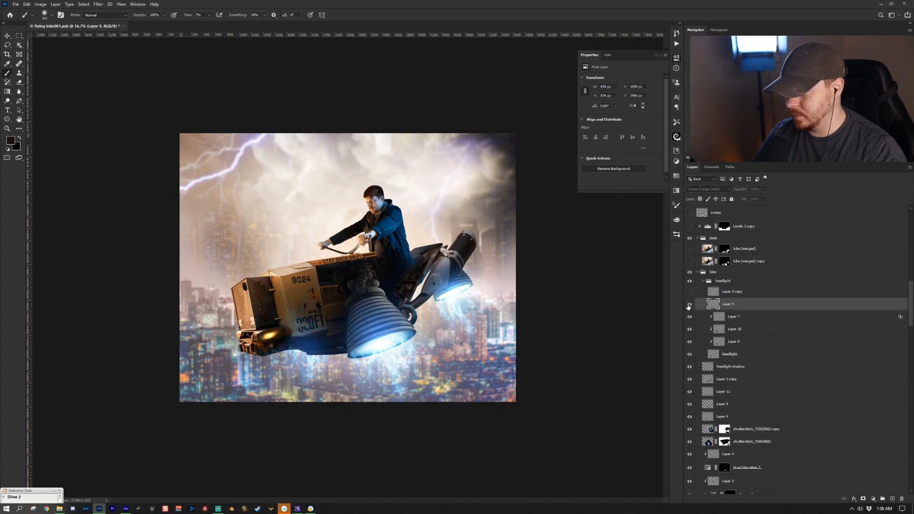
click(688, 305)
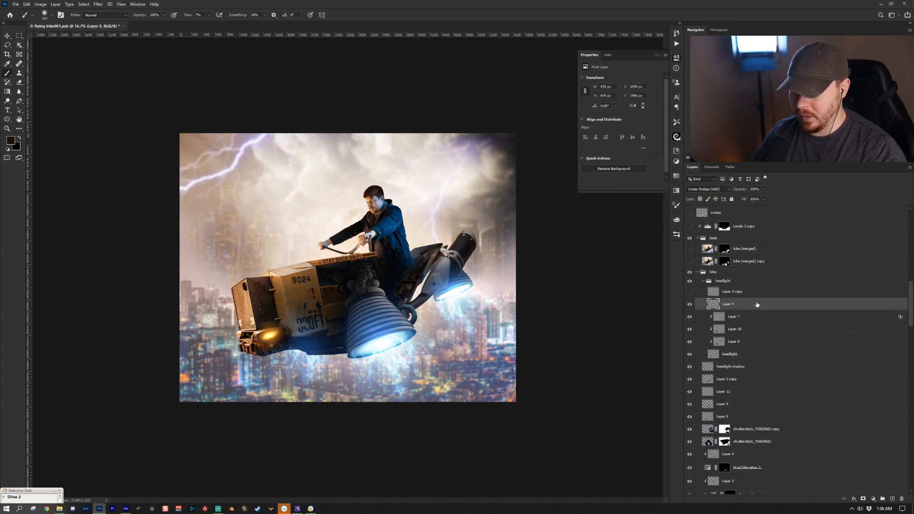
alt+click(270, 332)
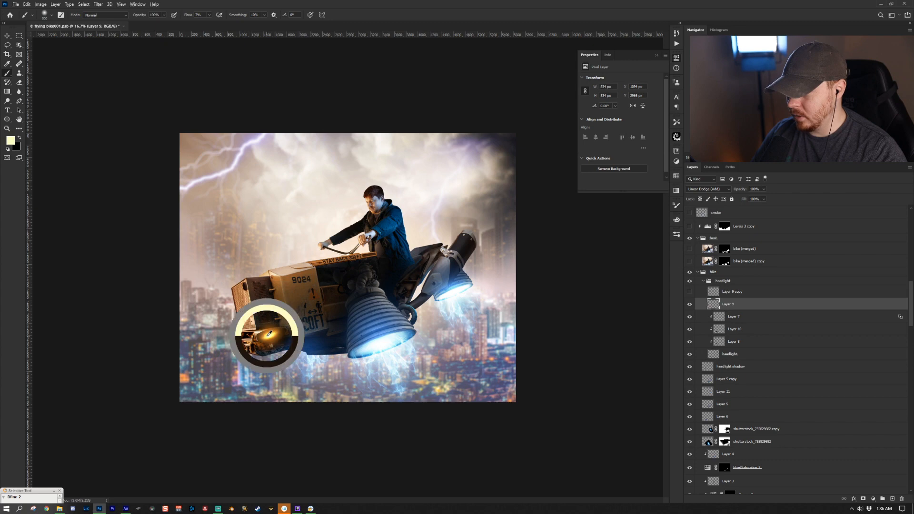
alt+click(277, 332)
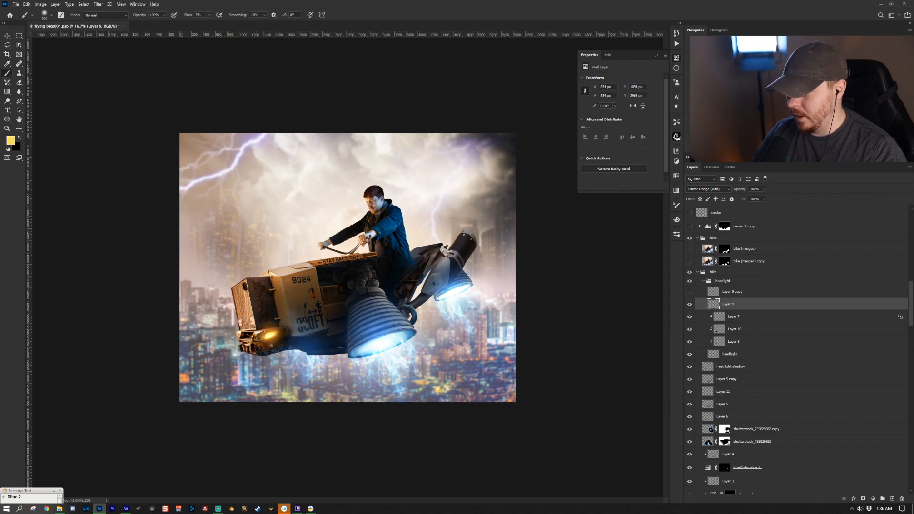
- Turn on Layer 9 copy in the headlight group
key(bracketright)
key(bracketright)
key(bracketright)
key(bracketright)
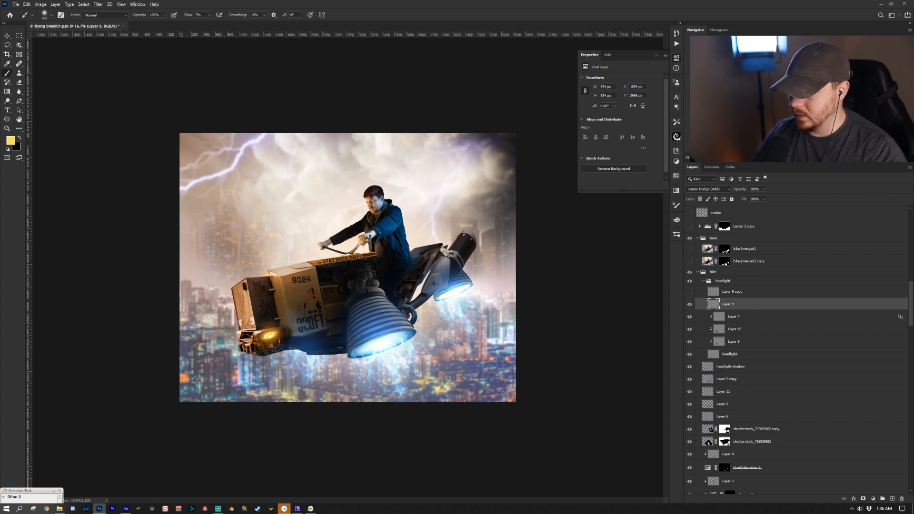
click(747, 296)
click(689, 291)
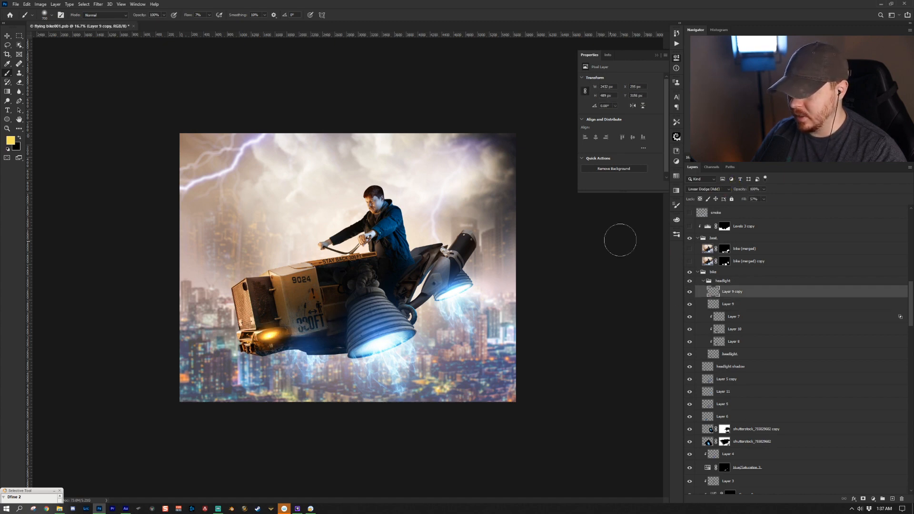
key(ctrl+t)
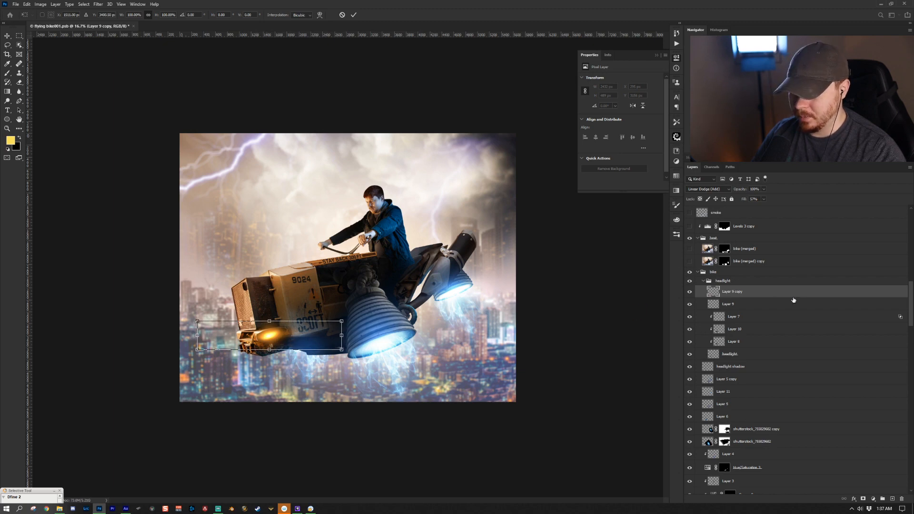
key(Escape)
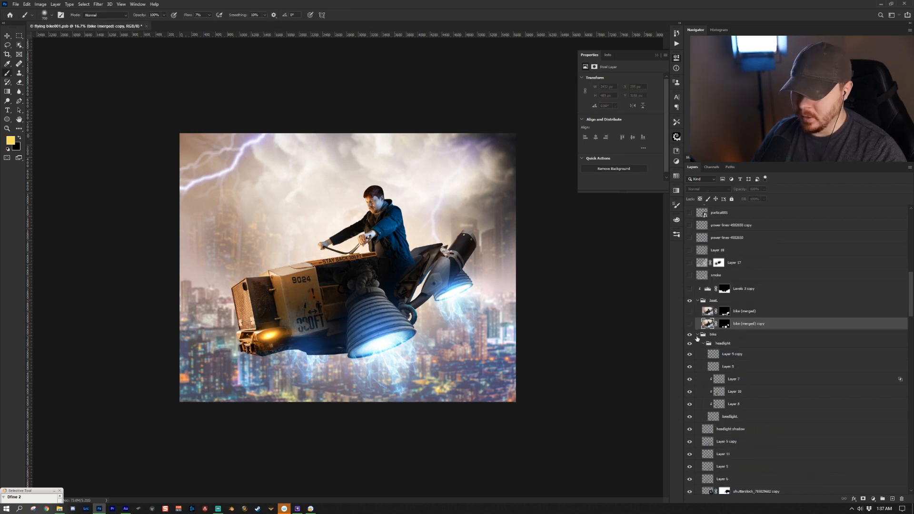
- Add a new layer above the bike group and stamp all visible layers into it
click(697, 334)
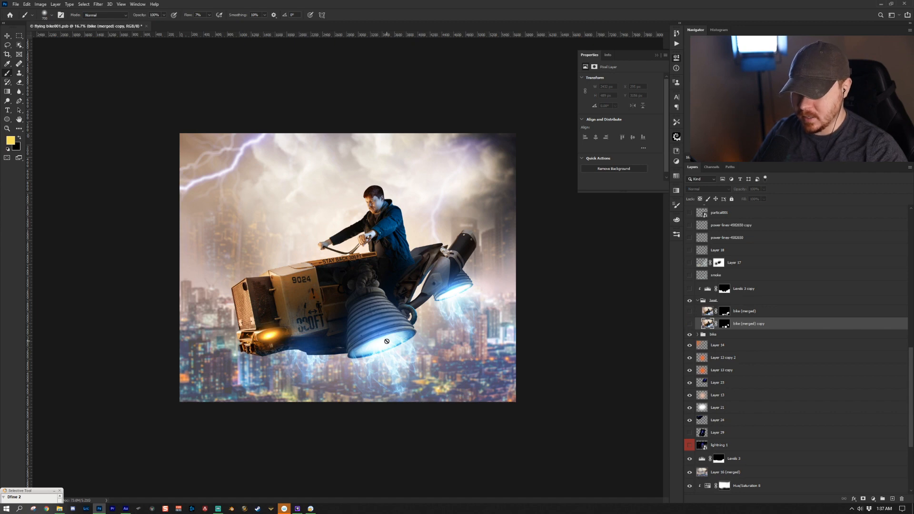
click(789, 321)
key(z)
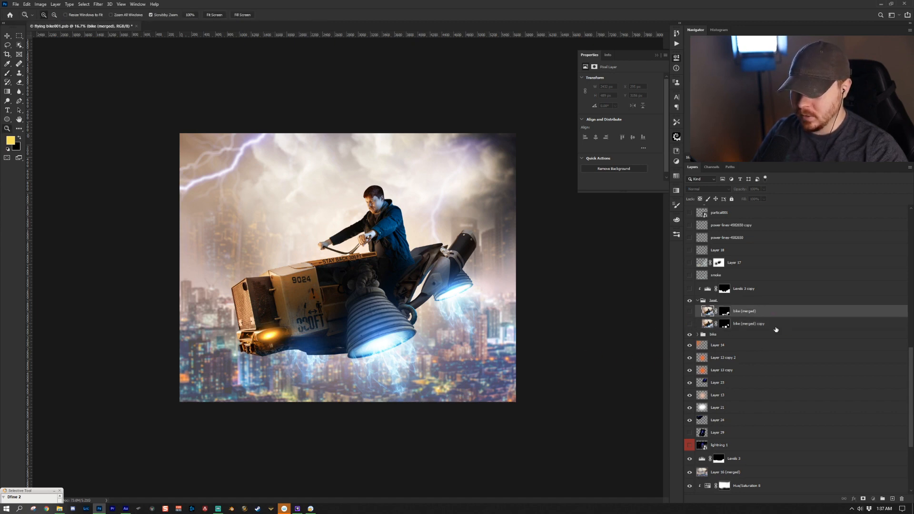
drag(414, 335, 447, 356)
click(727, 335)
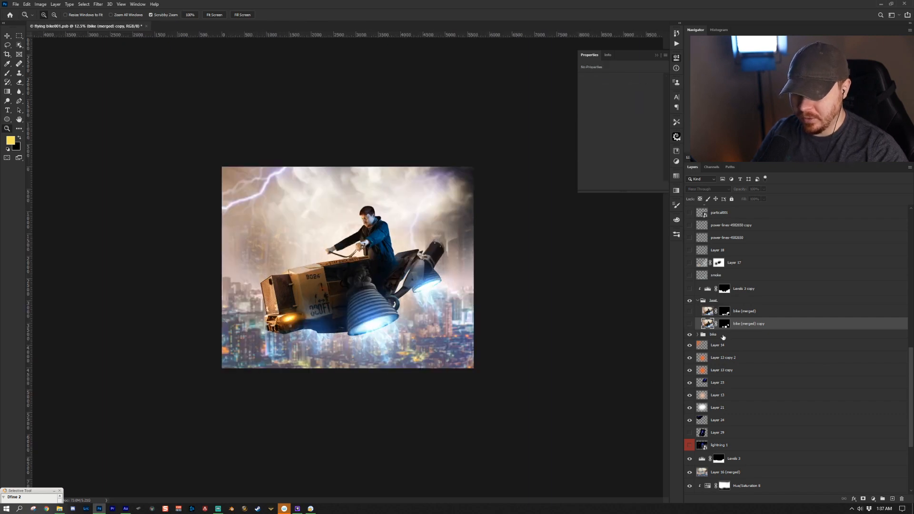
click(892, 499)
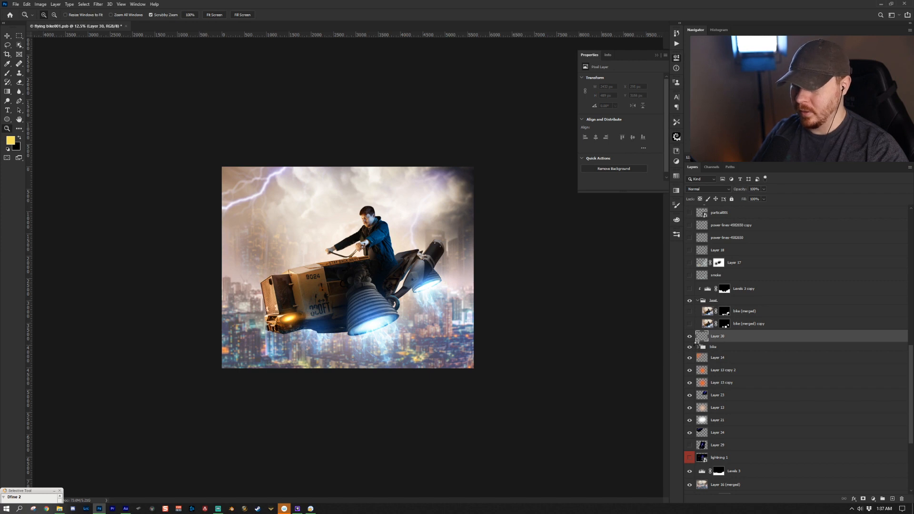
key(ctrl+shift+alt+e)
- Save the document and convert Layer 30 to a smart object
key(ctrl+s)
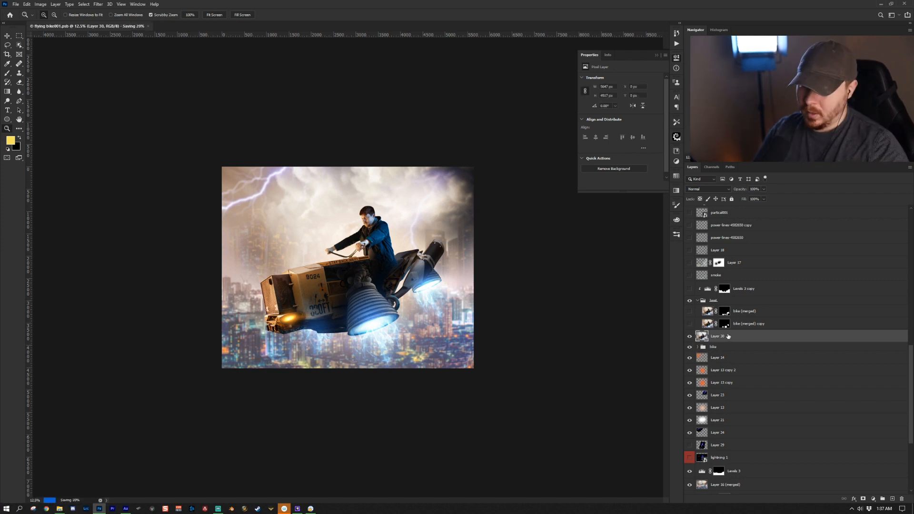
right_click(734, 339)
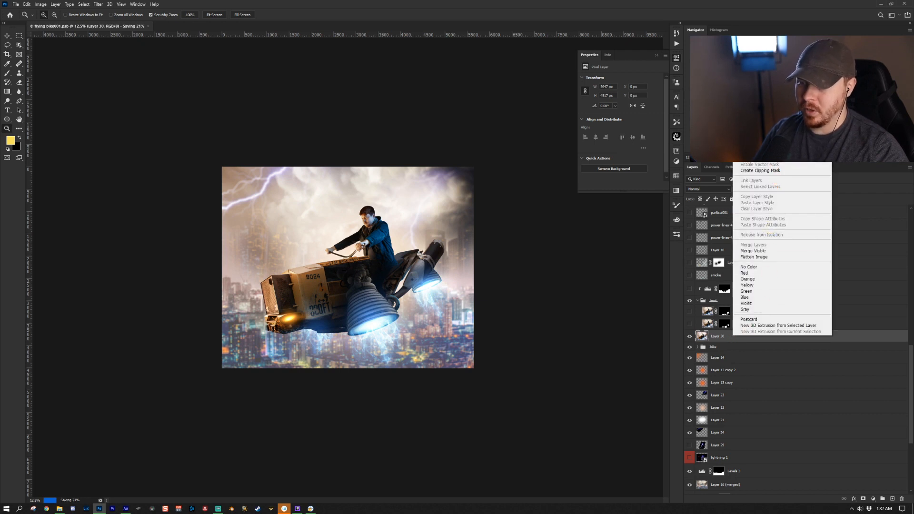
click(764, 133)
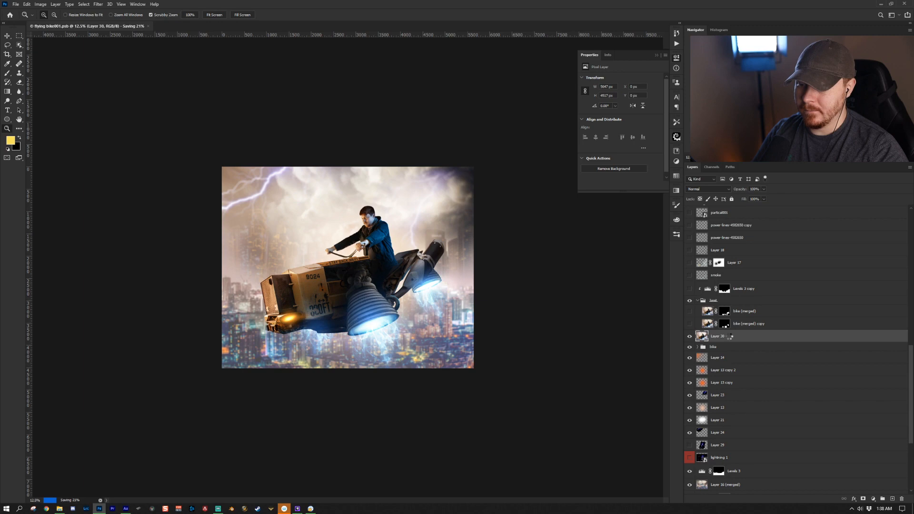
click(98, 4)
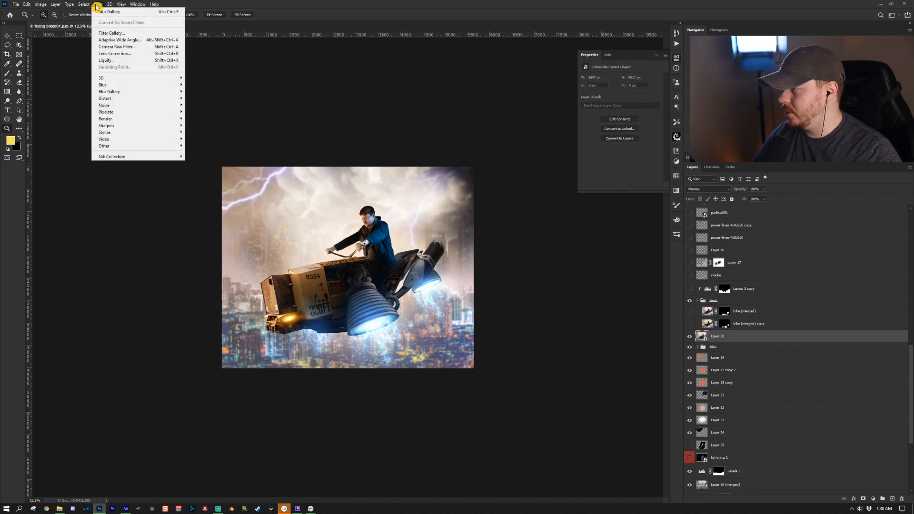
click(126, 34)
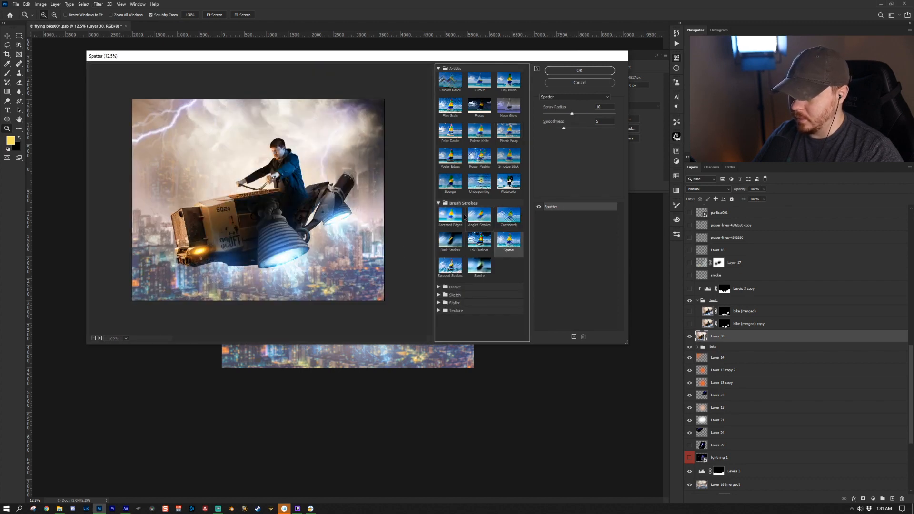
scroll(287, 266, up, 3)
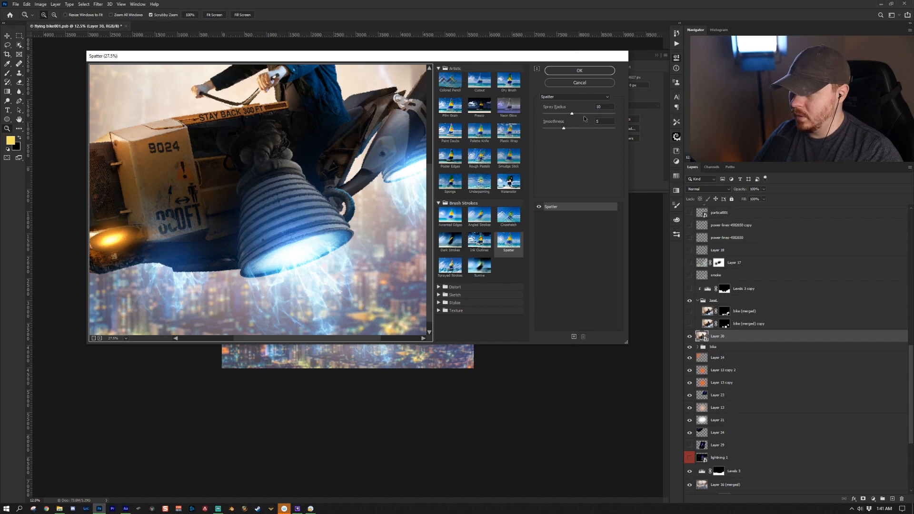
click(584, 114)
drag(575, 128, 584, 130)
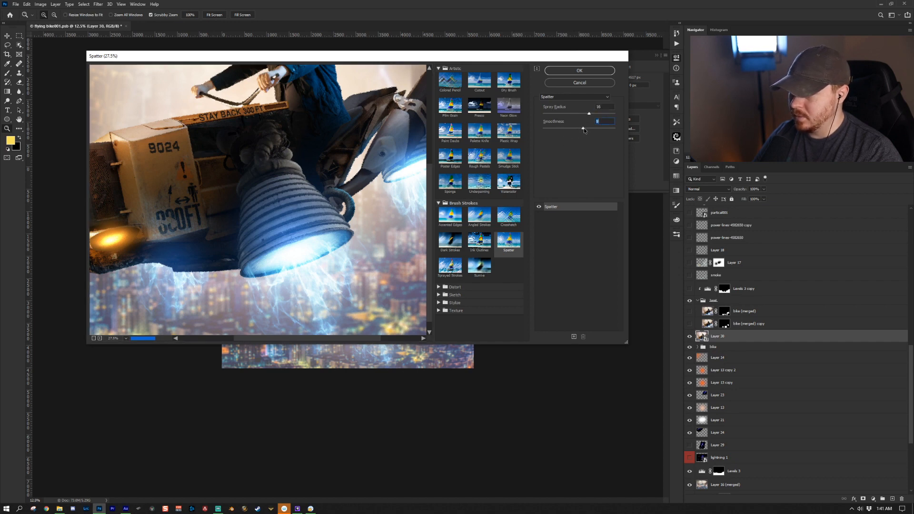
click(551, 128)
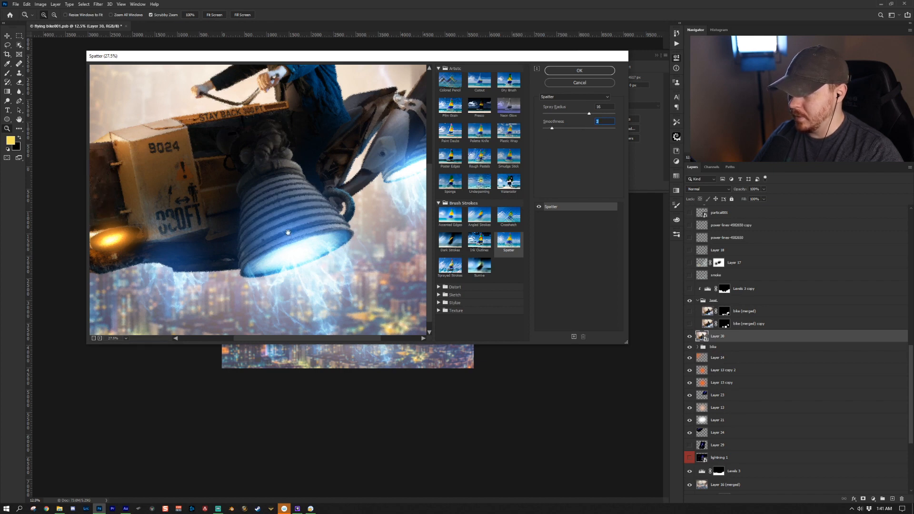
key(Escape)
- Select the bike (merged) copy mask, ready the Brush with default colors, and turn on bike (merged)
drag(375, 348, 412, 354)
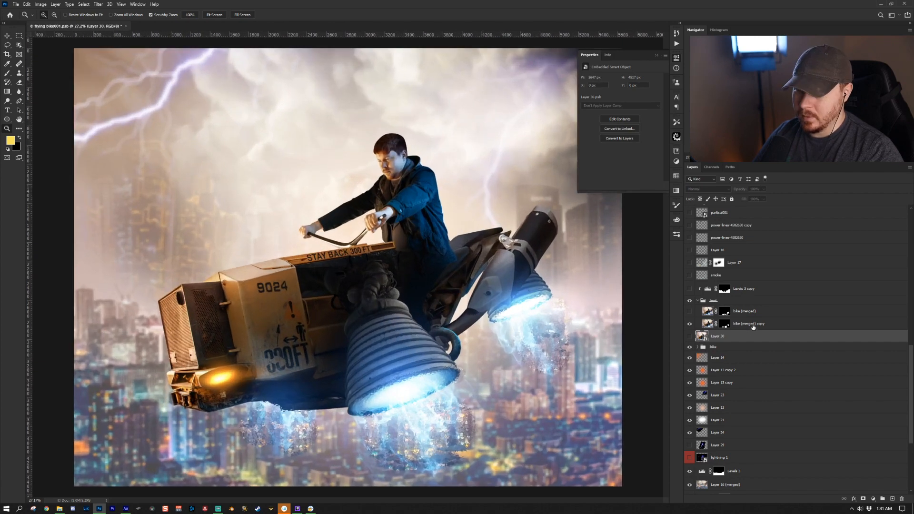
click(751, 329)
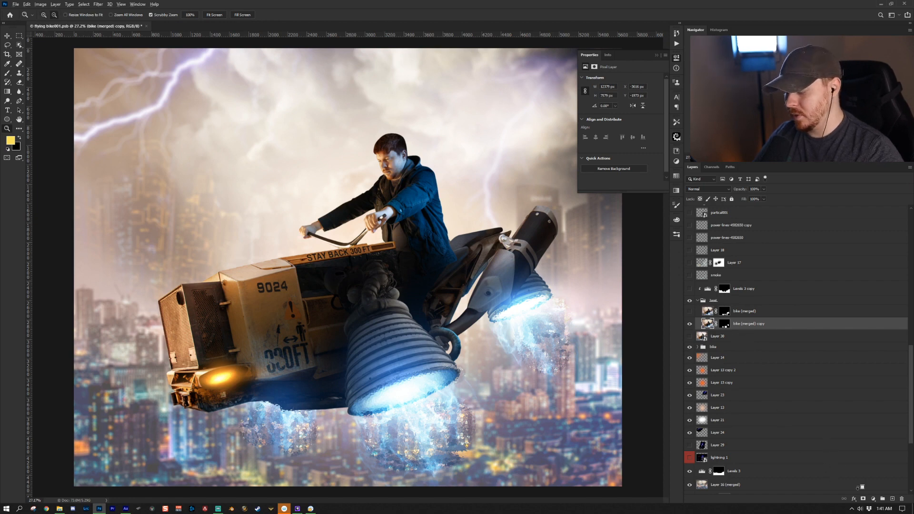
click(723, 324)
key(d)
key(b)
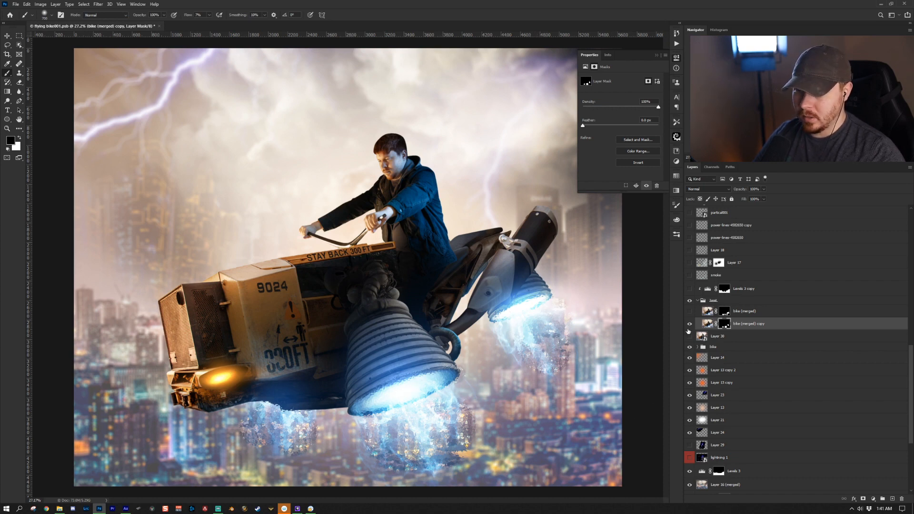
click(745, 315)
click(689, 311)
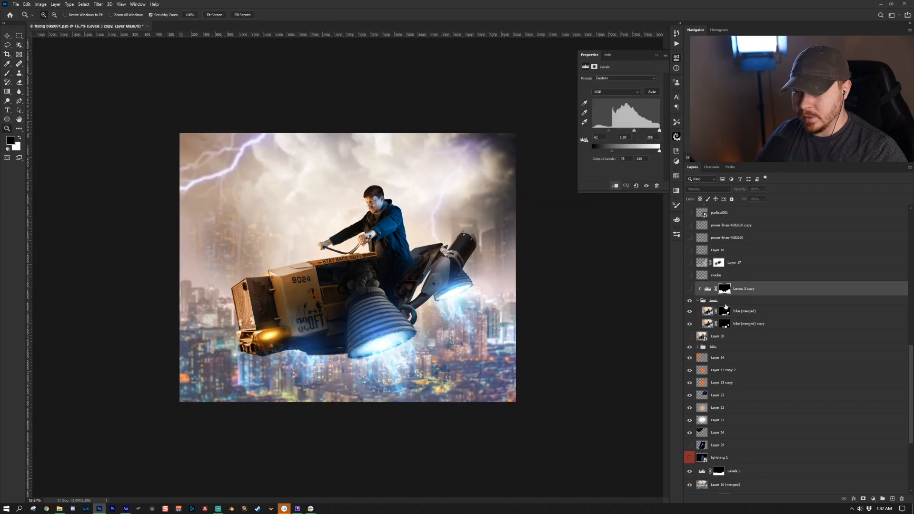
- Turn on the Levels 3 copy adjustment above the bike group and move its black input slider slightly right
click(722, 301)
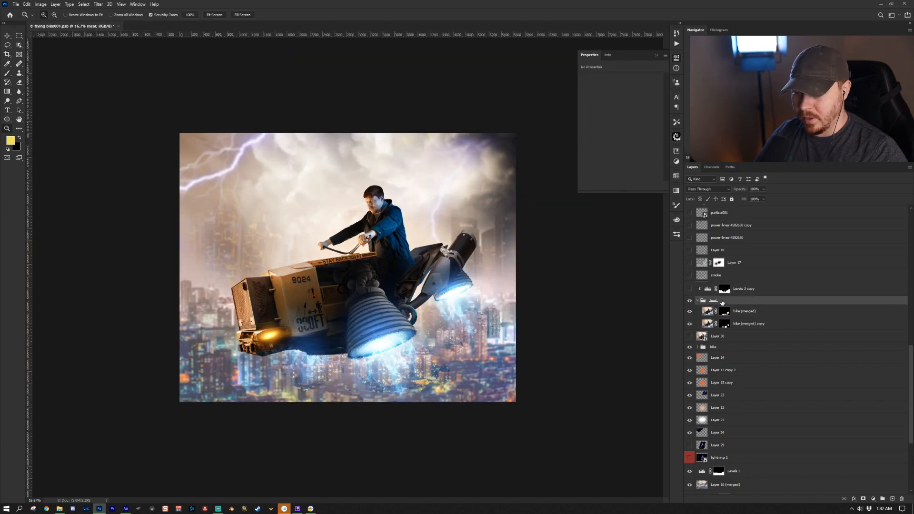
click(689, 289)
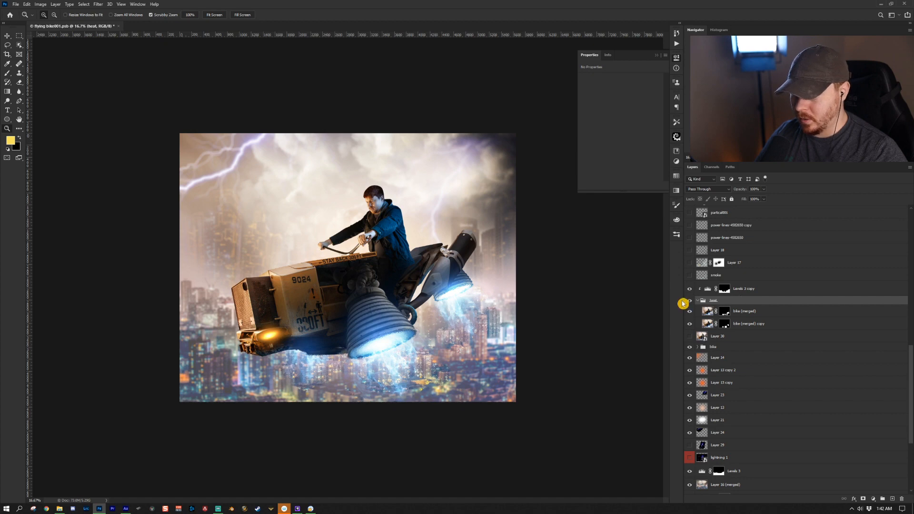
click(760, 291)
click(872, 499)
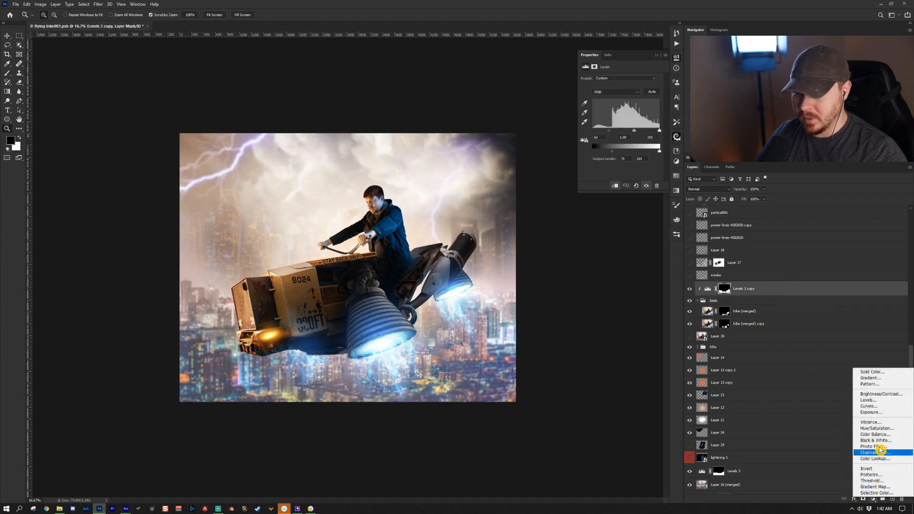
click(743, 296)
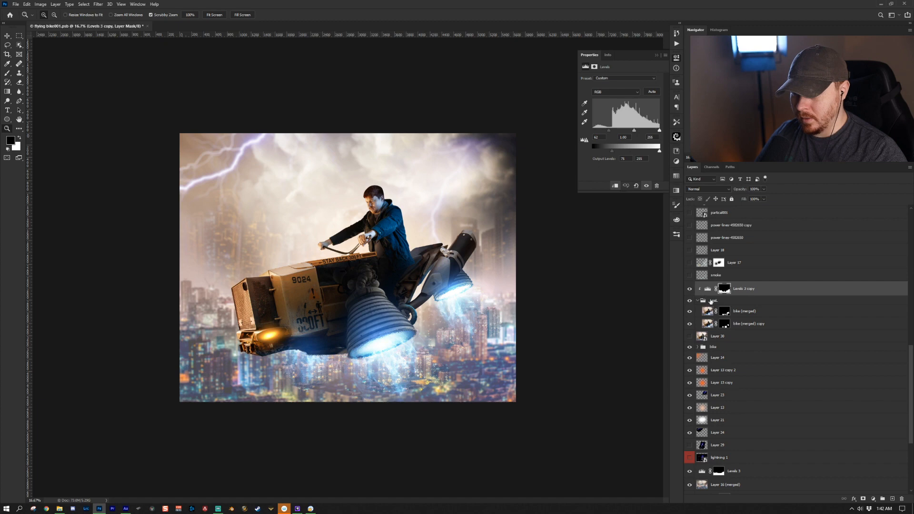
click(708, 289)
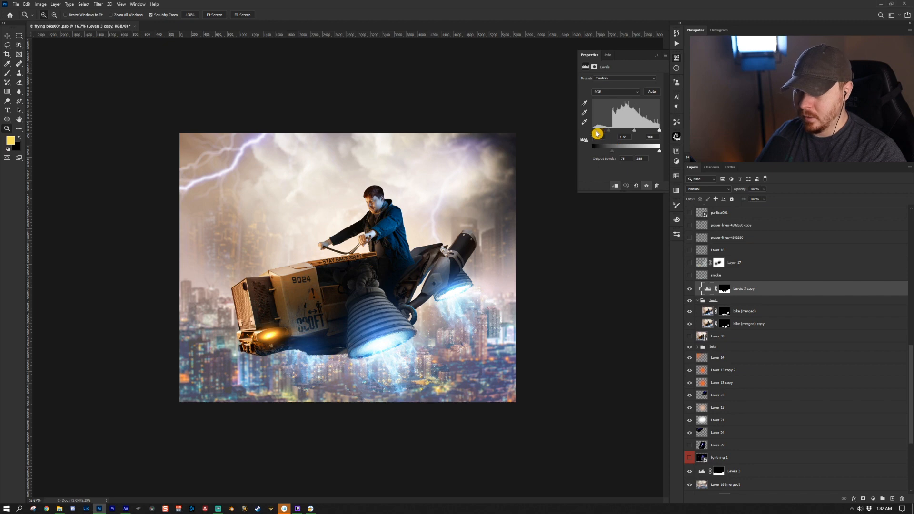
drag(597, 134, 611, 134)
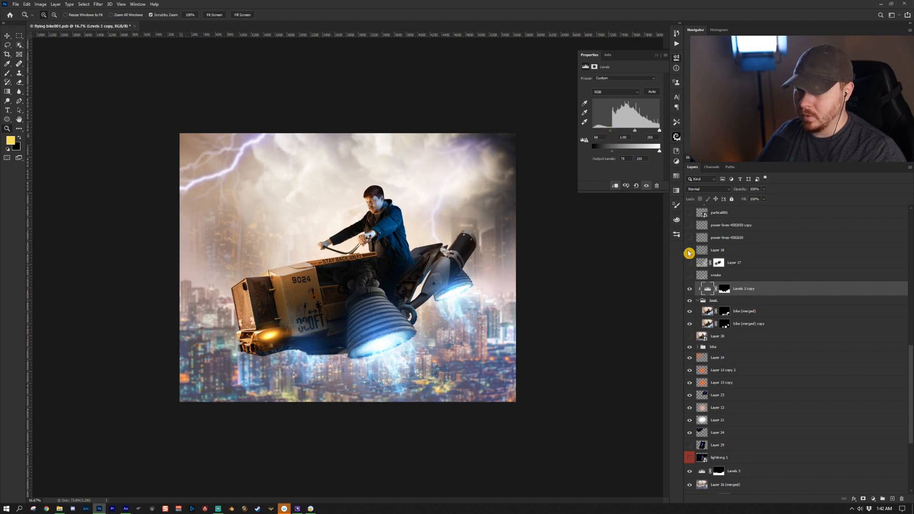
- Turn on the smoke layer and Layer 17 above it
click(689, 275)
key(b)
click(676, 234)
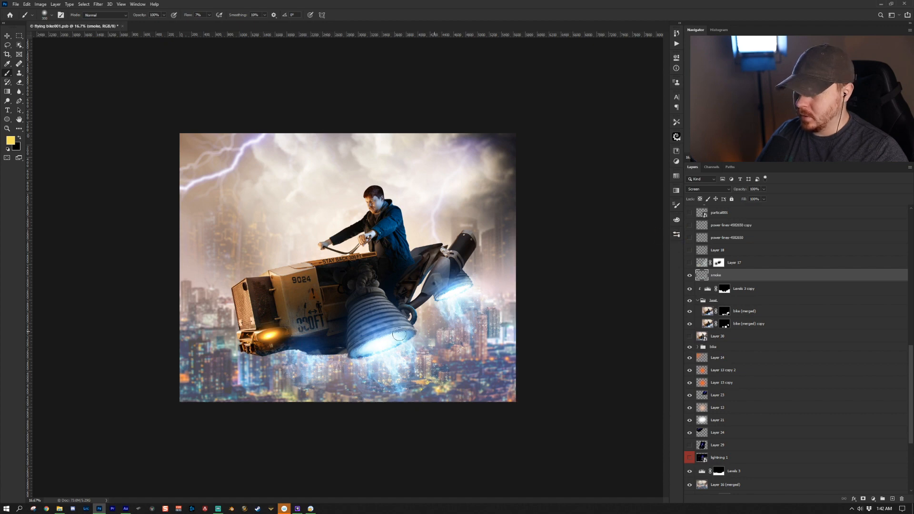
click(696, 264)
click(689, 263)
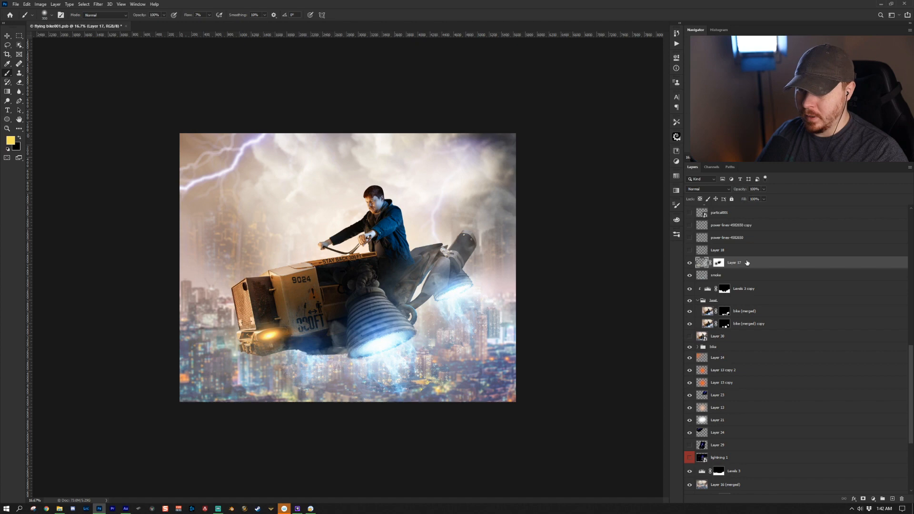
- Turn on Layer 18 and both power-lines-4582650 layers
scroll(733, 325, up, 3)
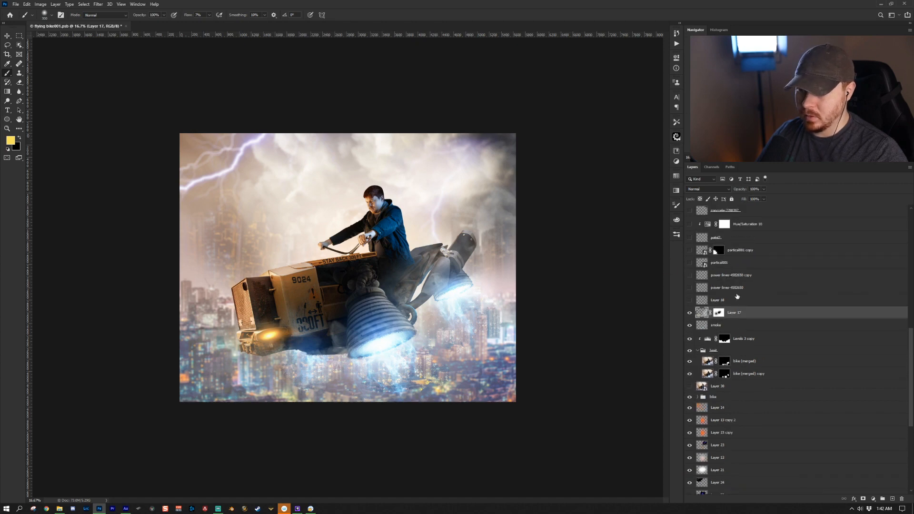
click(734, 298)
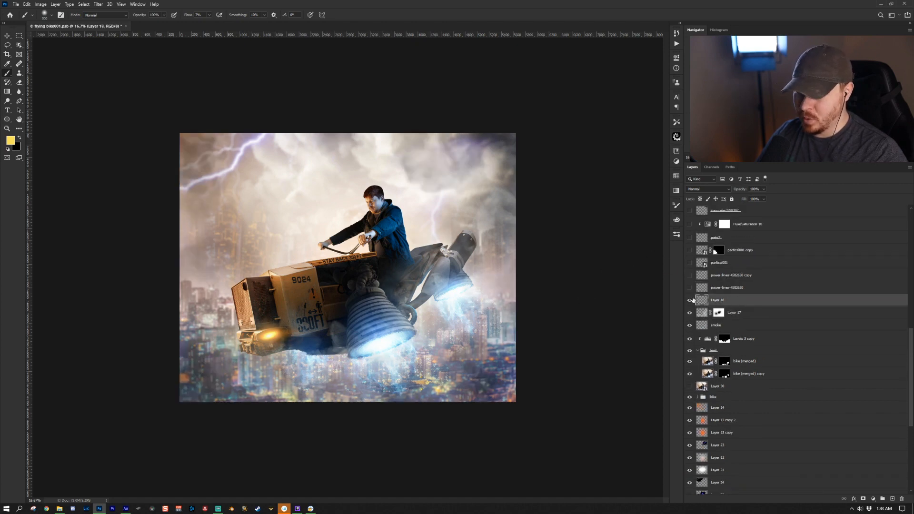
click(689, 300)
click(689, 300)
click(689, 287)
click(751, 287)
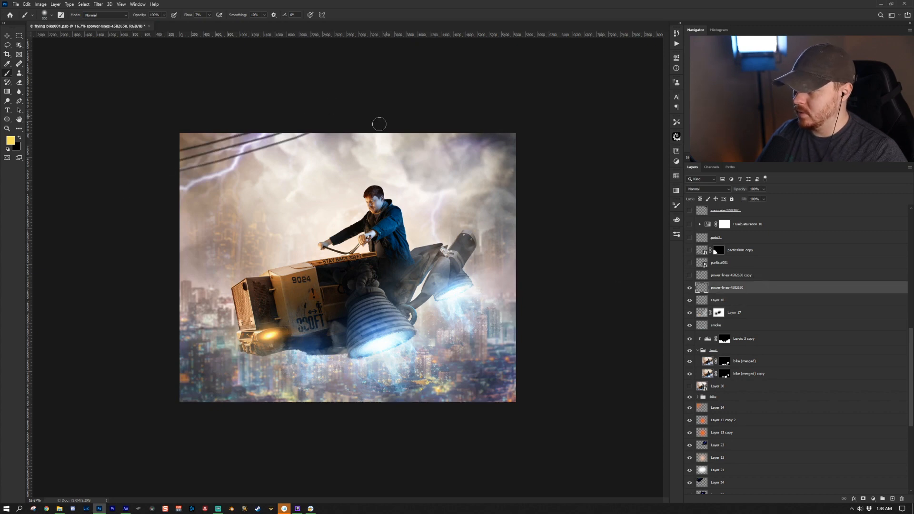
click(689, 275)
click(748, 275)
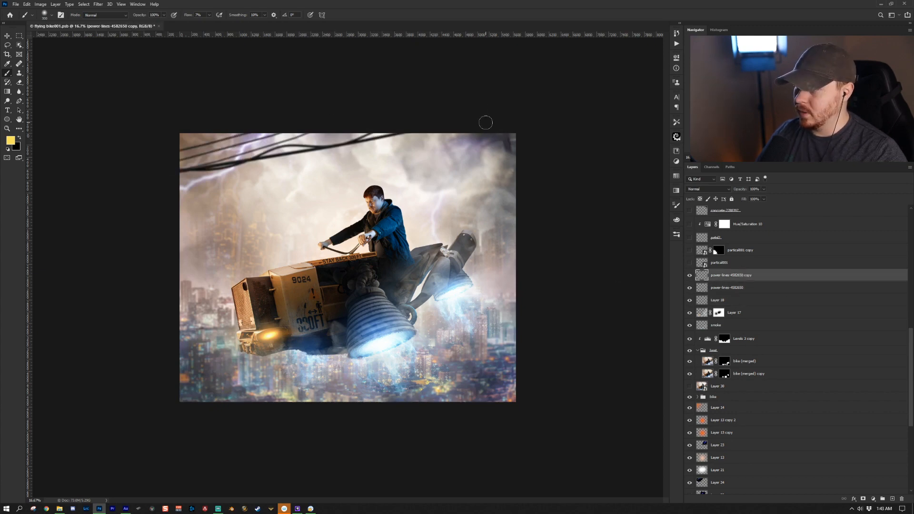
- Turn on the particals01 and particals01 copy layers and zoom out to view the whole image
click(761, 263)
click(689, 263)
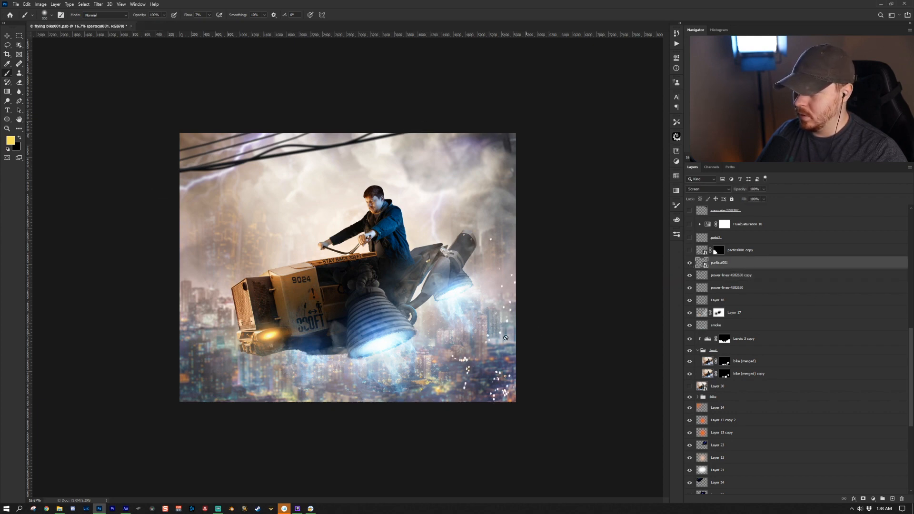
click(689, 250)
key(z)
alt+click(286, 327)
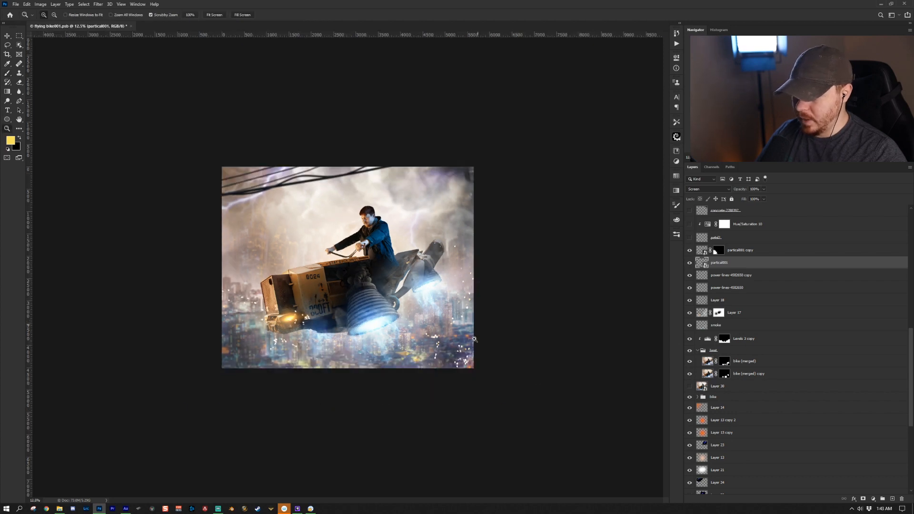
- Turn on the petal2 layer and its clipped Hue/Saturation 10 adjustment, opening the adjustment's settings
click(752, 240)
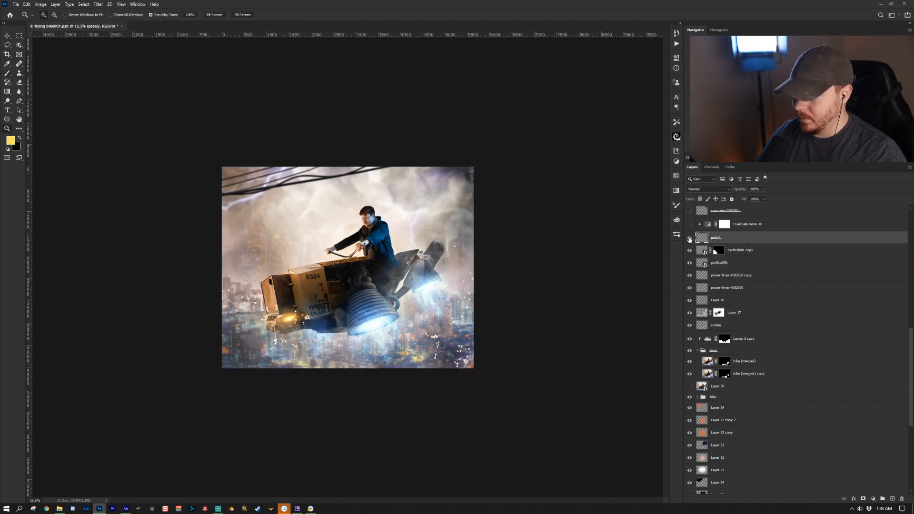
click(689, 239)
click(704, 252)
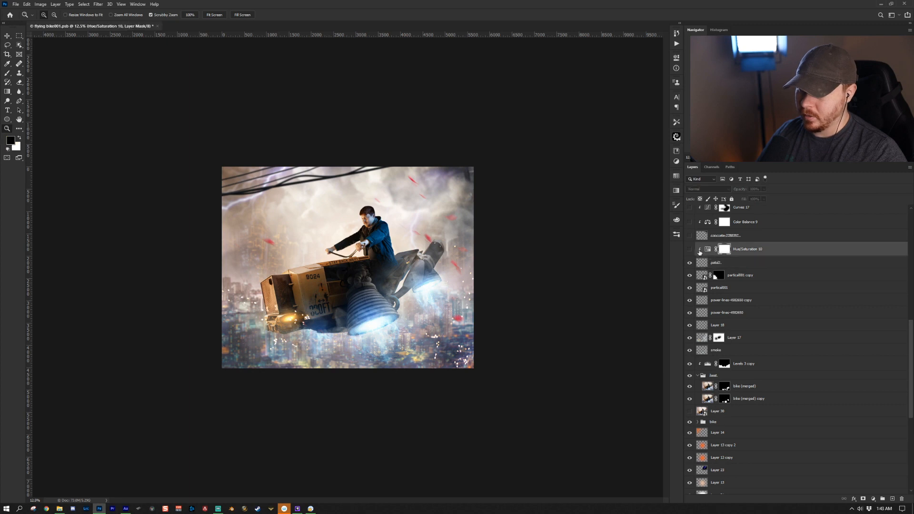
click(690, 250)
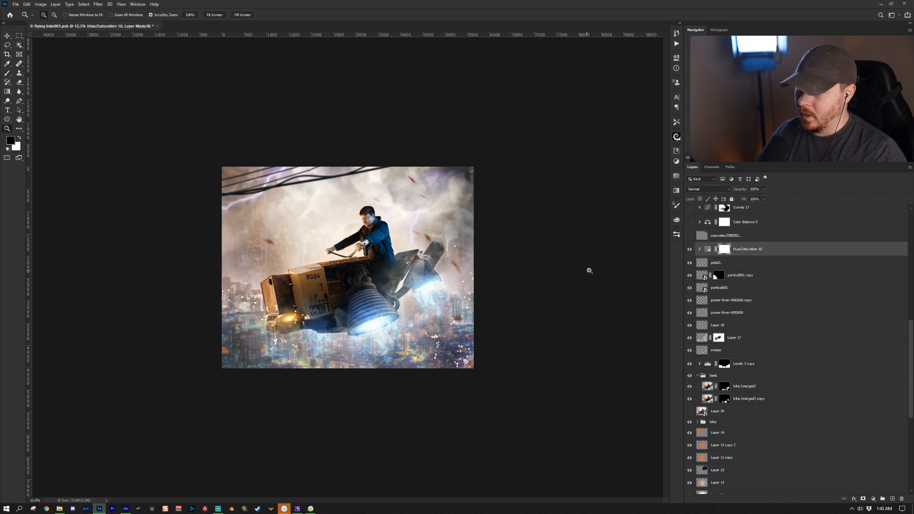
click(707, 249)
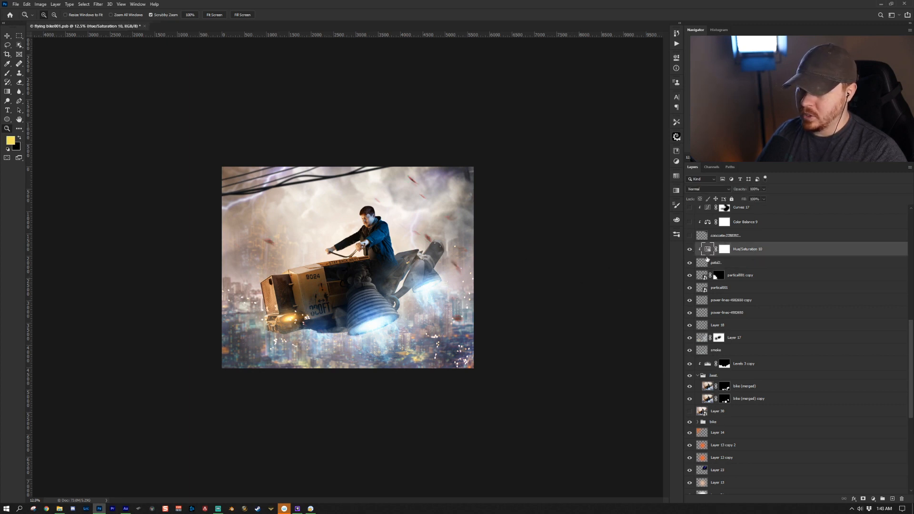
double_click(707, 254)
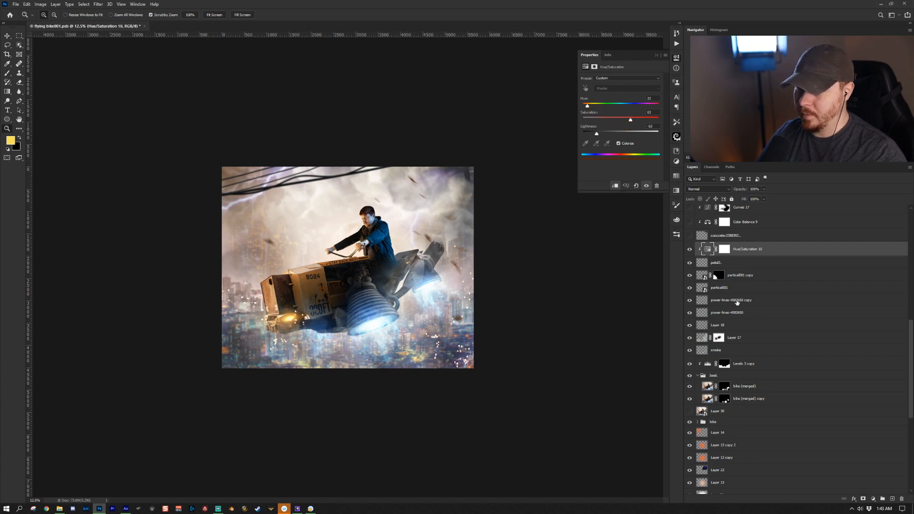
- Turn on the concrete-2788397 layer and the Color Balance 9 adjustment above it
key(alt+bracketright)
scroll(744, 298, up, 3)
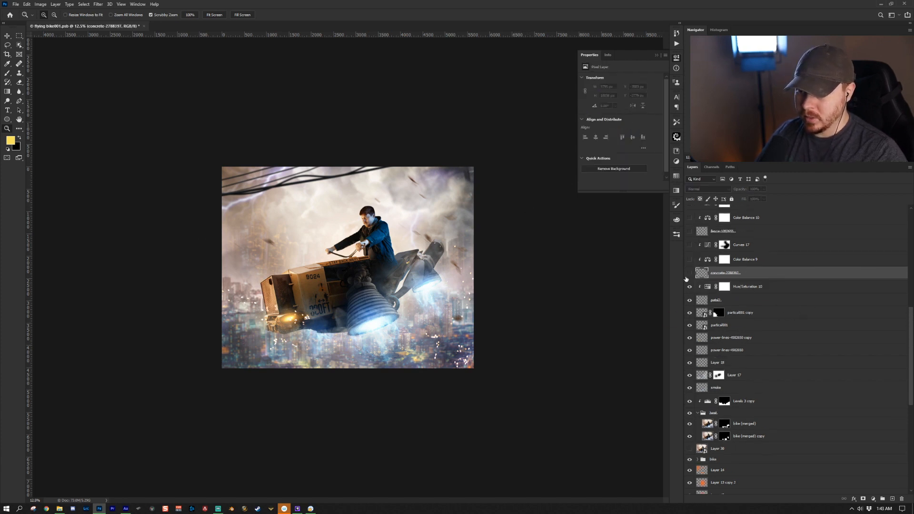
click(688, 274)
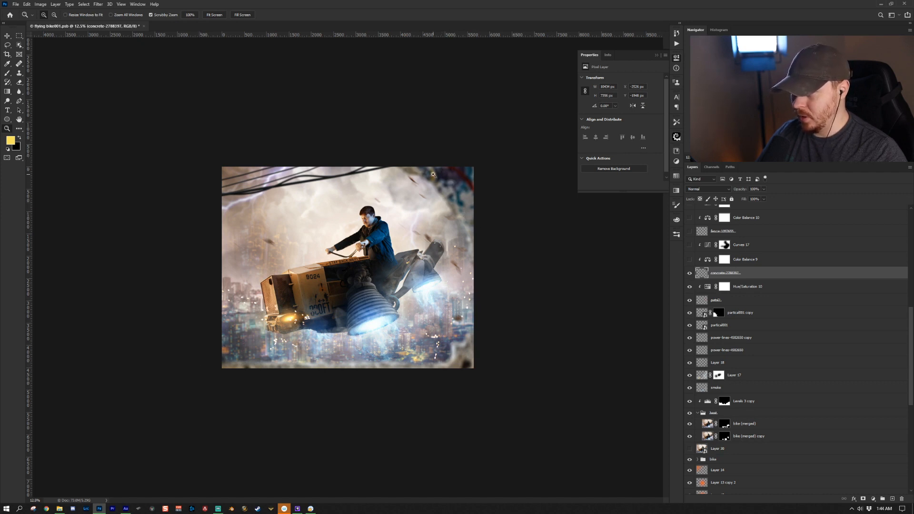
click(766, 260)
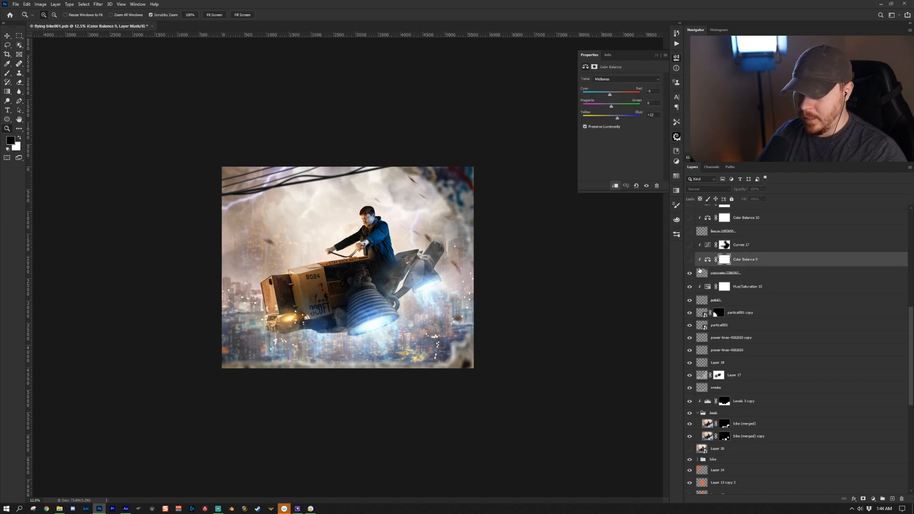
click(689, 259)
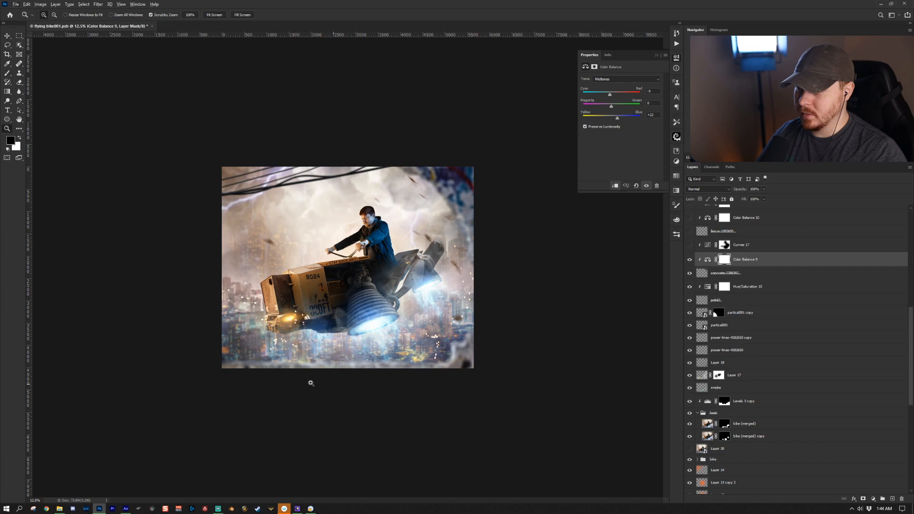
- Turn on the Curves 17 adjustment and the flexo texture layer above it
click(758, 244)
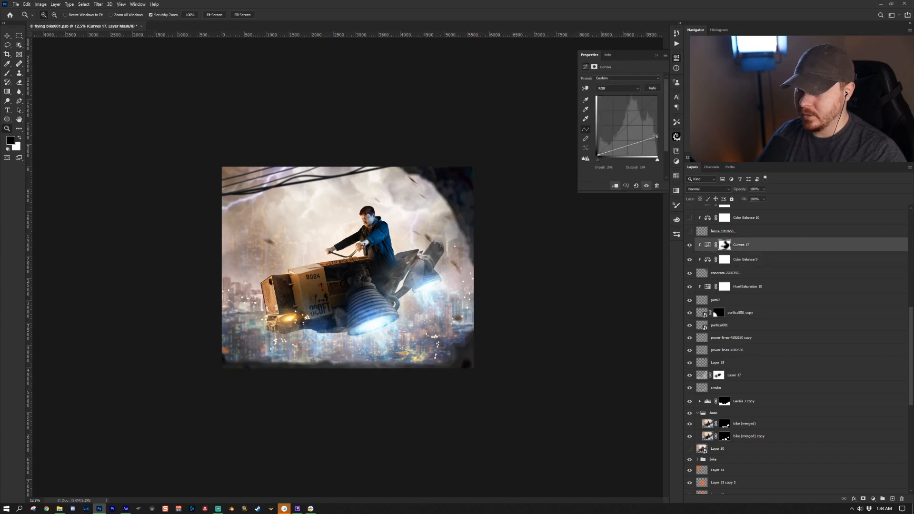
click(745, 231)
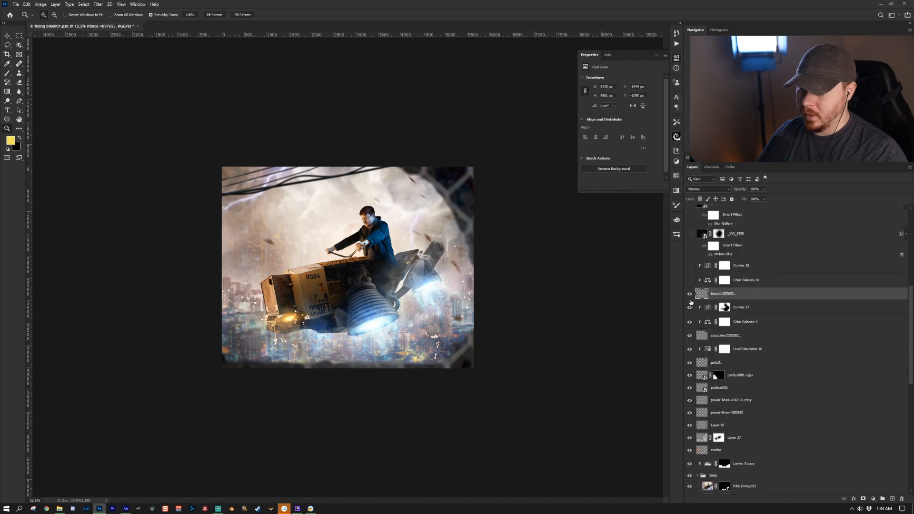
click(689, 294)
click(689, 294)
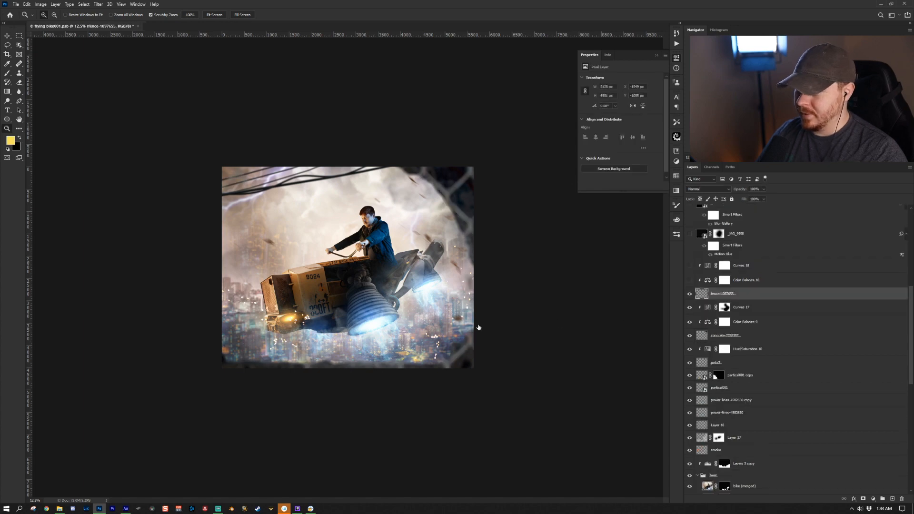
- Turn on the Color Balance 10 and Curves 18 adjustment layers above the flexo layer
click(736, 280)
click(689, 280)
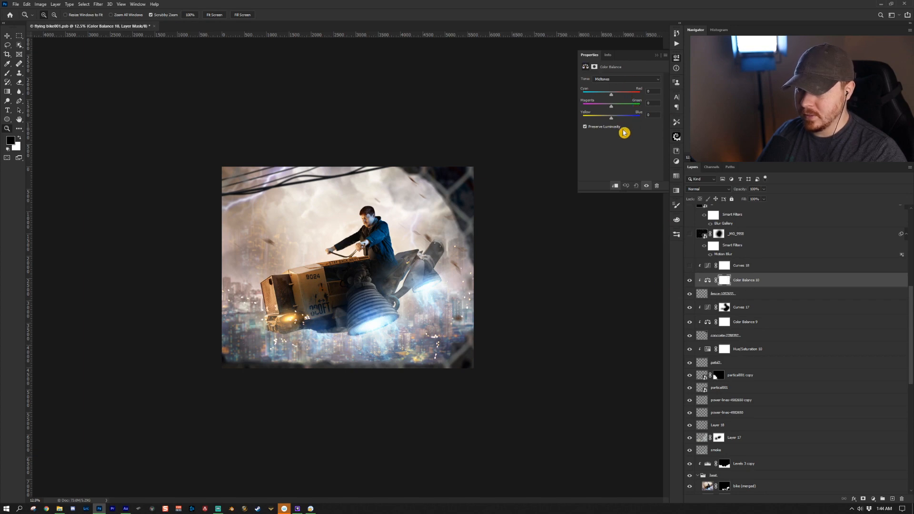
click(709, 266)
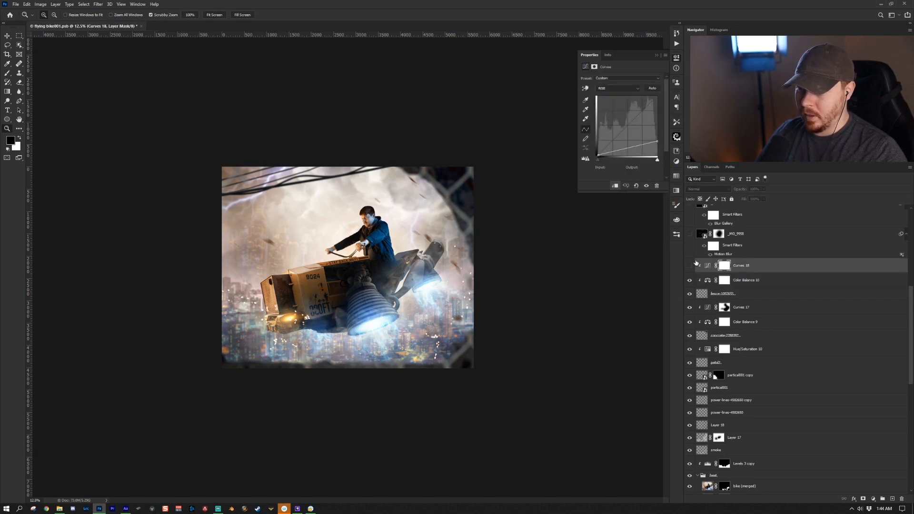
click(690, 265)
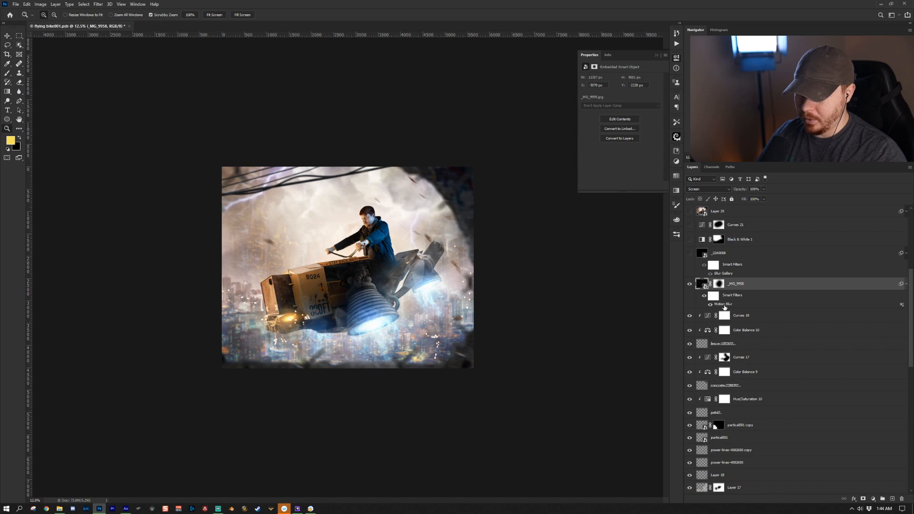
- Open the Motion Blur smart filter on the _MG_9958 layer and confirm its settings
double_click(722, 304)
click(525, 242)
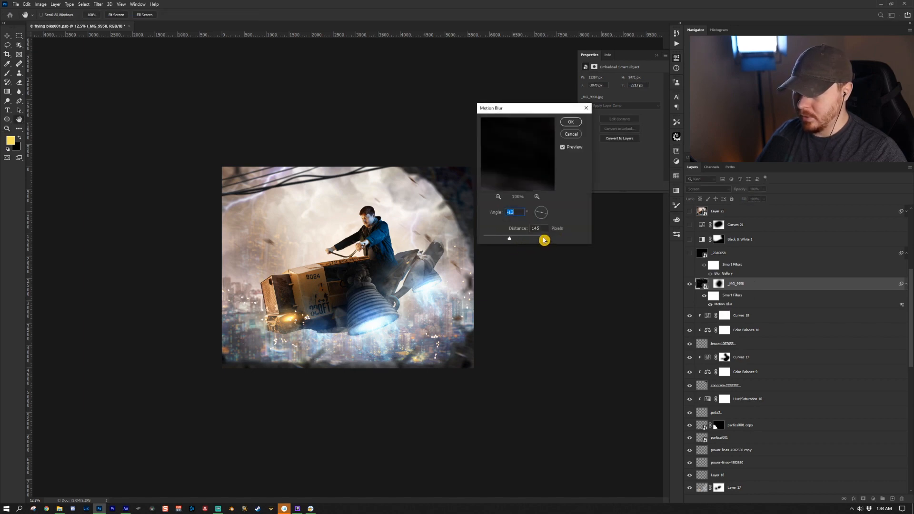
click(570, 121)
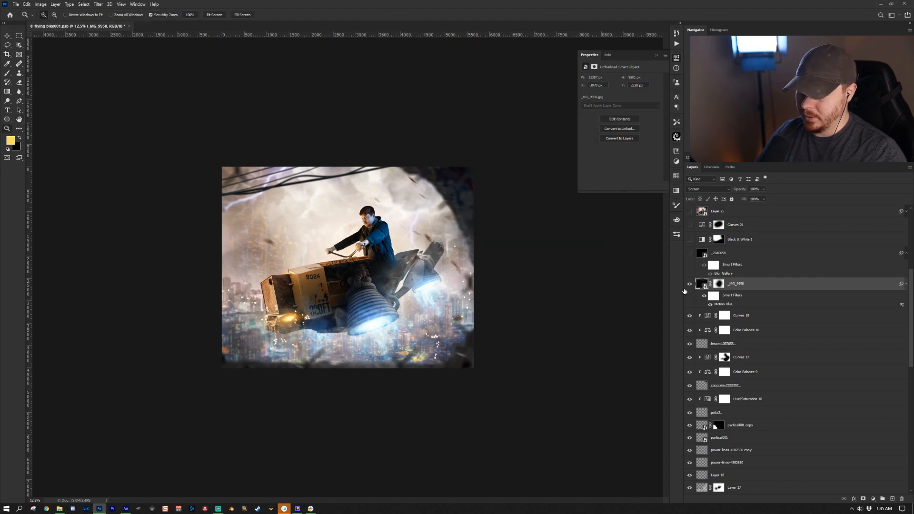
- Turn on the _2A6958 layer and open its Blur Gallery smart filter, then confirm it
click(721, 284)
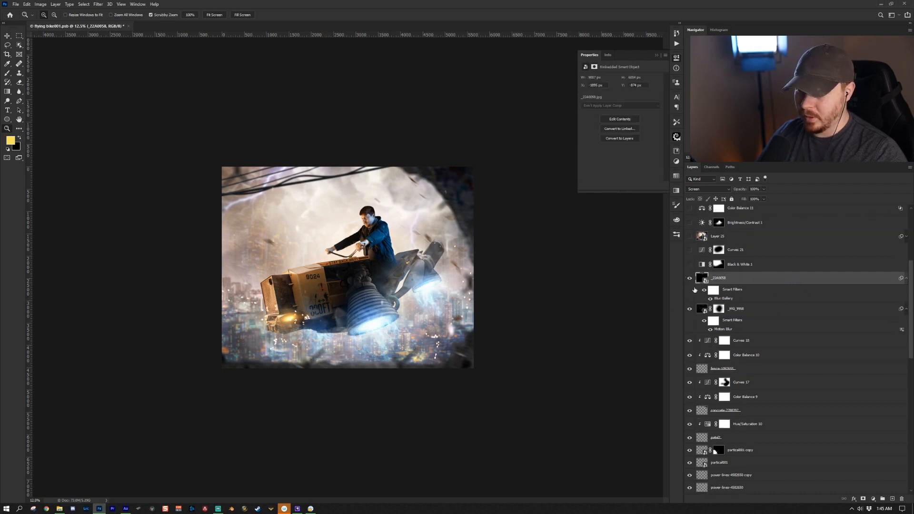
double_click(719, 299)
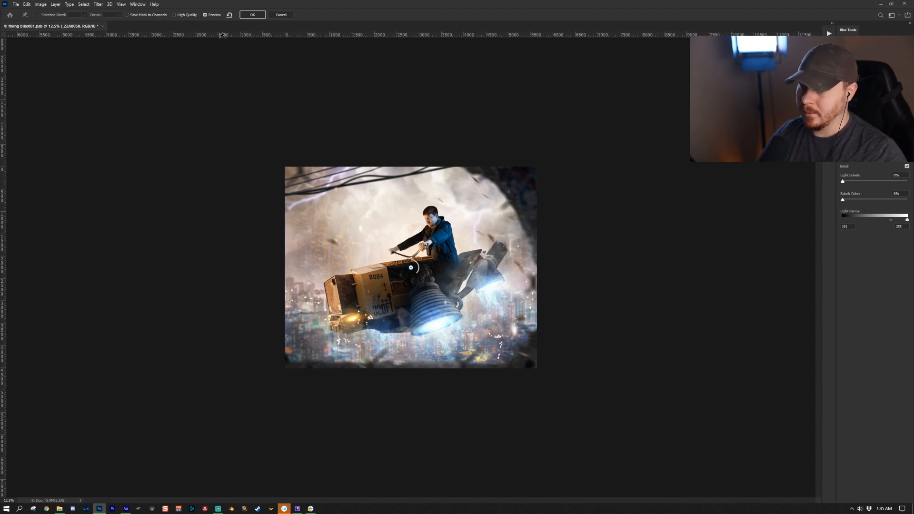
key(Return)
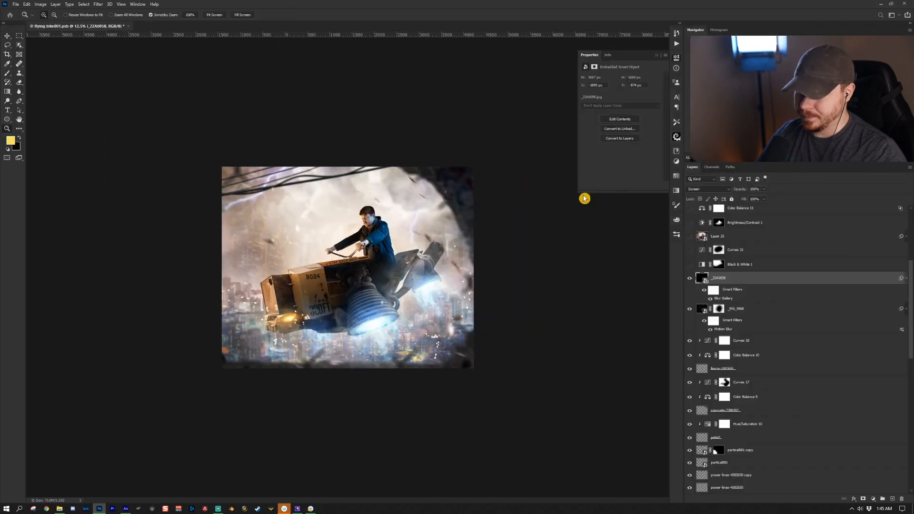
- Turn on the Black & White 1 adjustment and set its blend mode to Luminosity
scroll(754, 264, up, 1)
click(713, 303)
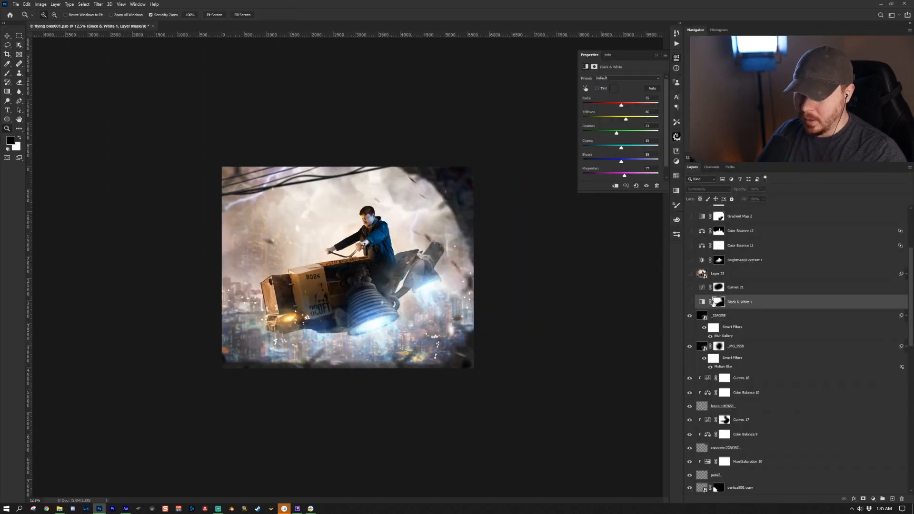
click(688, 302)
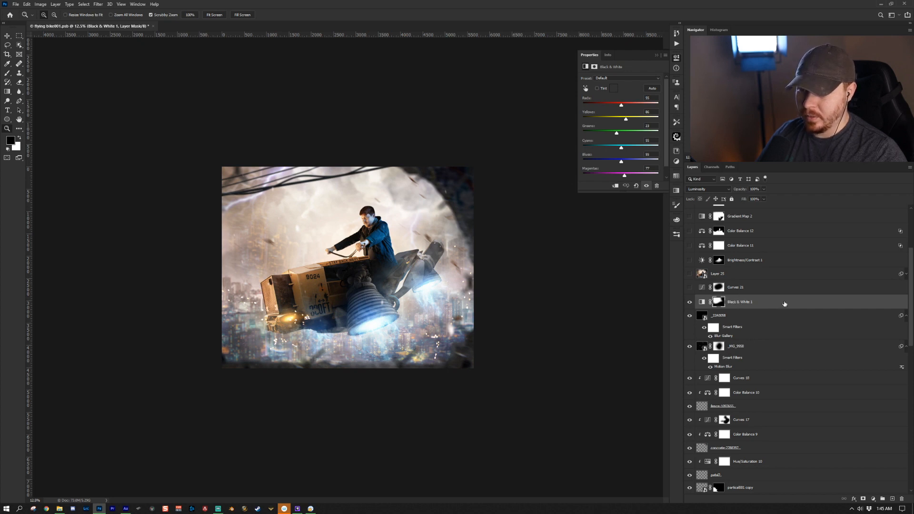
click(704, 189)
click(707, 361)
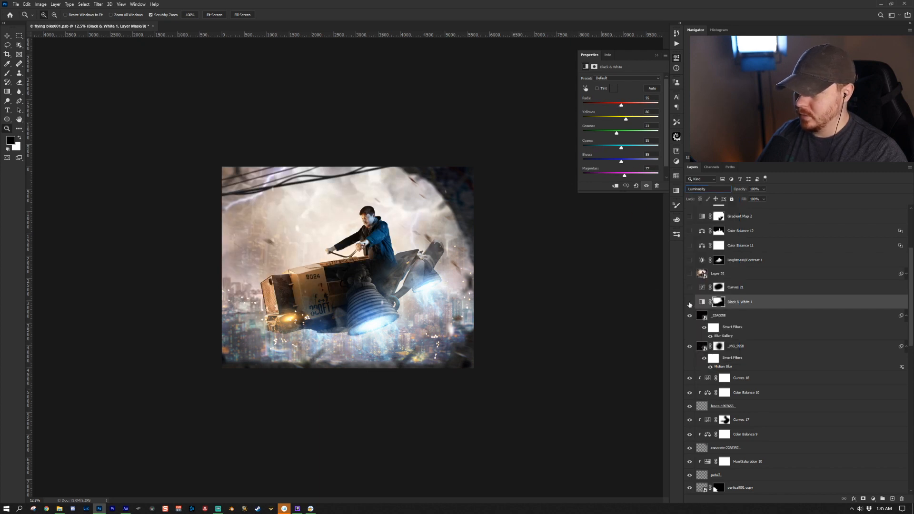
- Turn on the Curves 21 adjustment and the Layer 25 smart object
click(688, 287)
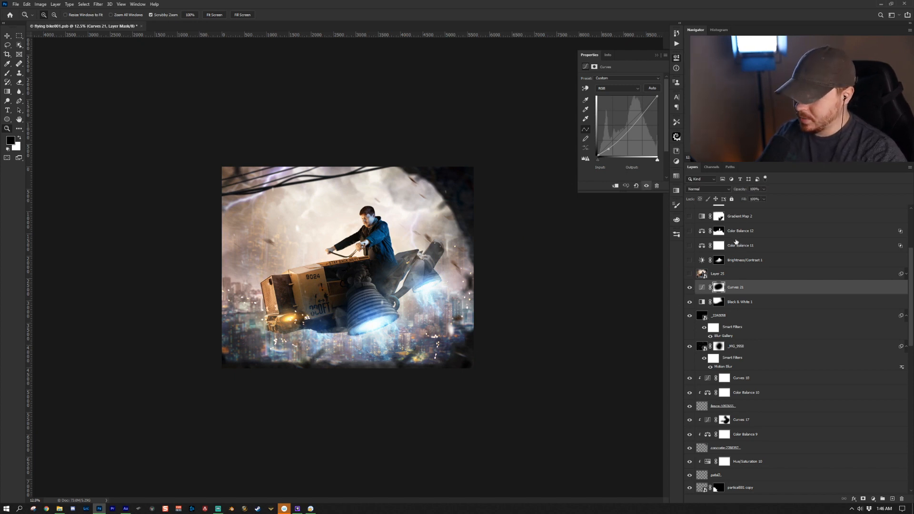
click(813, 269)
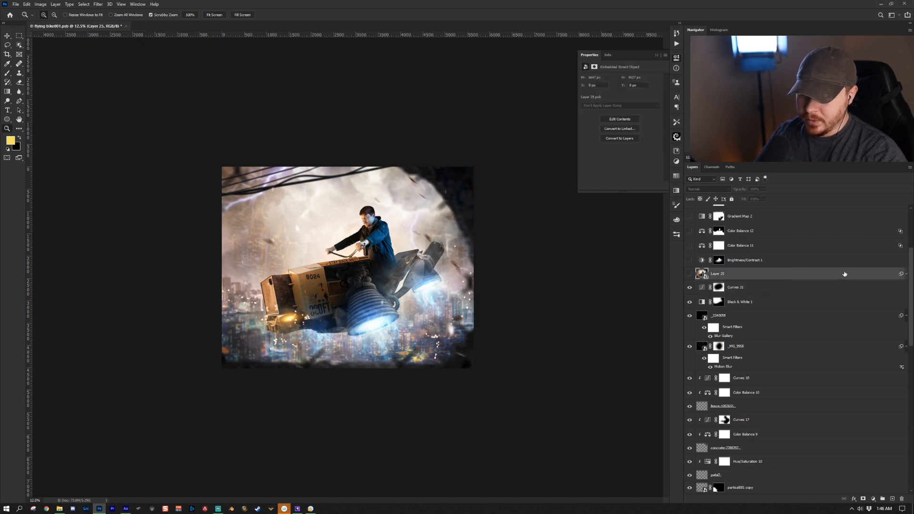
right_click(745, 274)
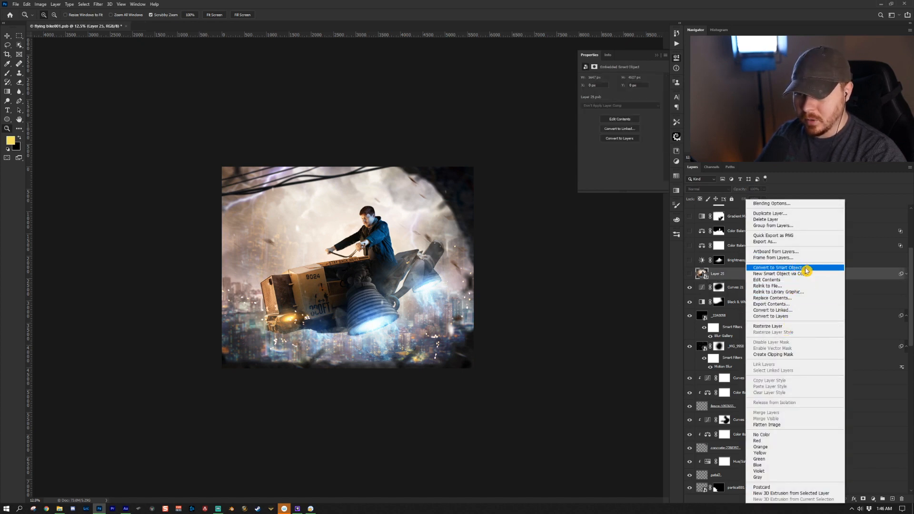
click(869, 280)
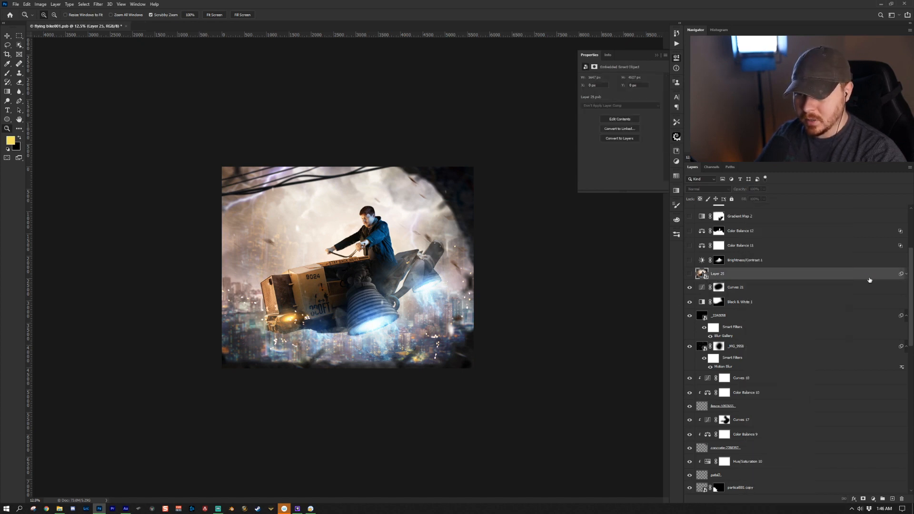
click(689, 274)
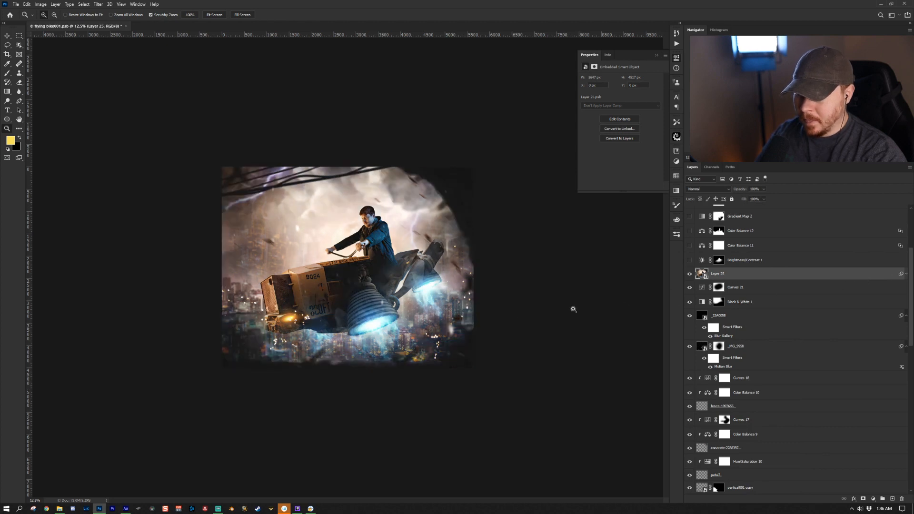
- Expand Layer 25's smart filters and open its Camera Raw Filter settings
click(905, 275)
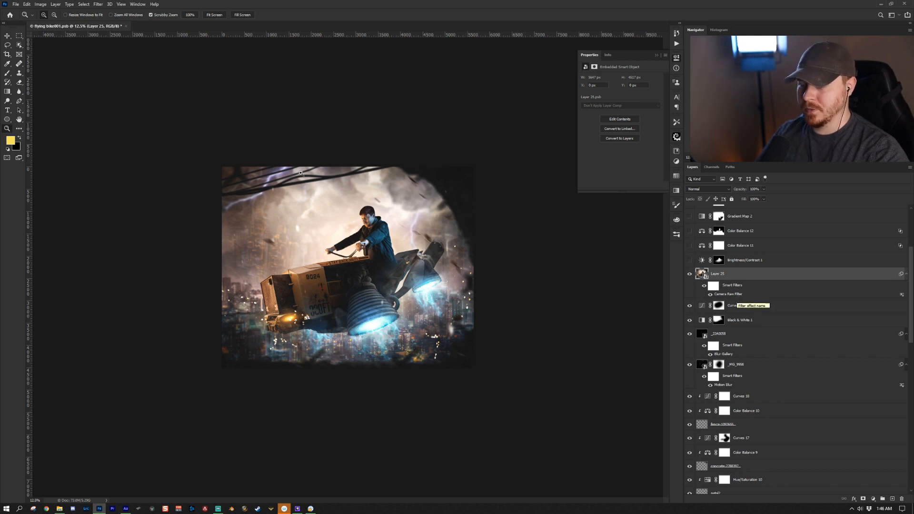
click(98, 4)
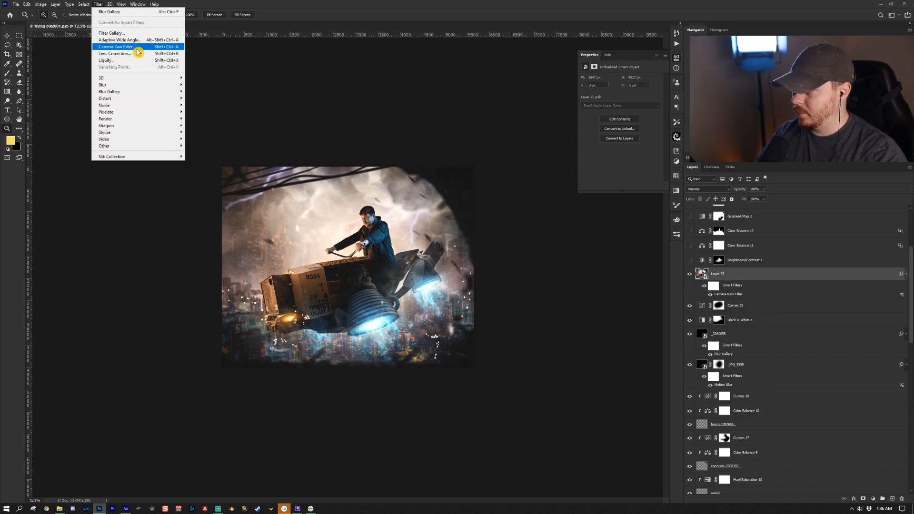
click(775, 280)
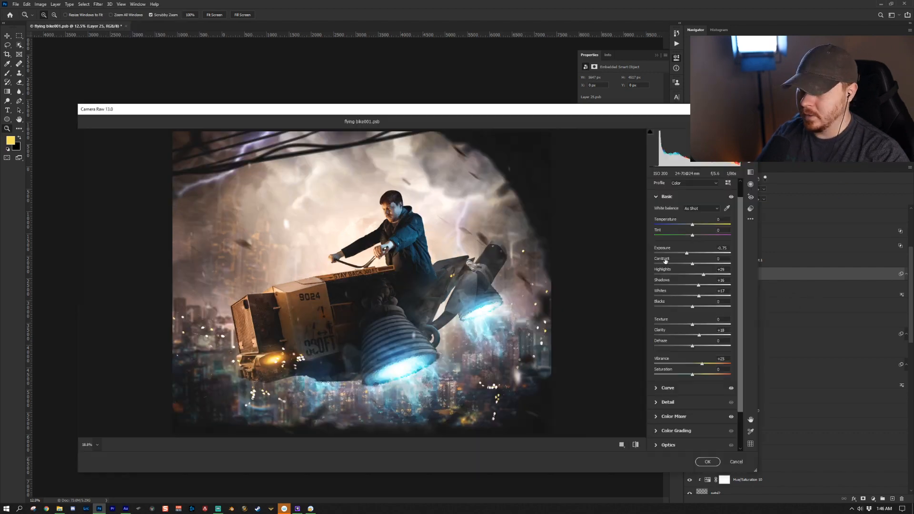
double_click(781, 292)
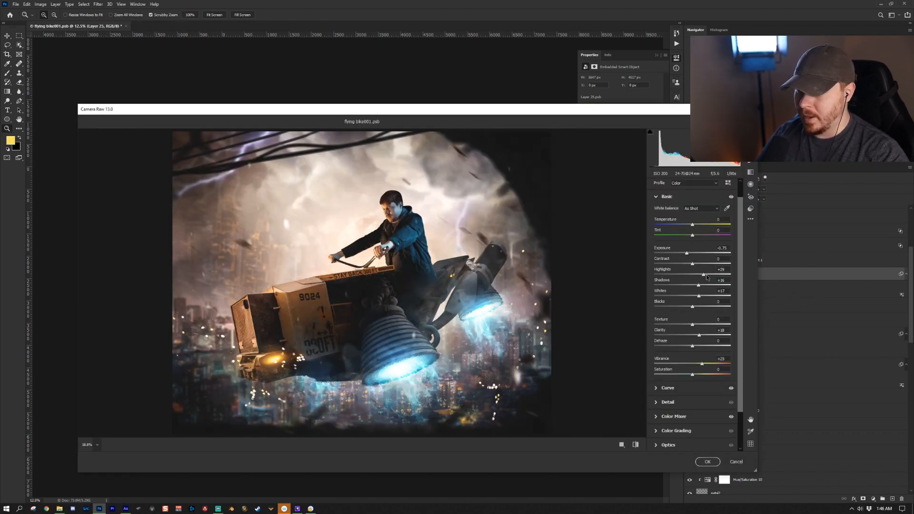
- Review the Curve, Color Mixer, Effects and Calibration sections of the Camera Raw Filter
scroll(695, 315, down, 1)
click(668, 370)
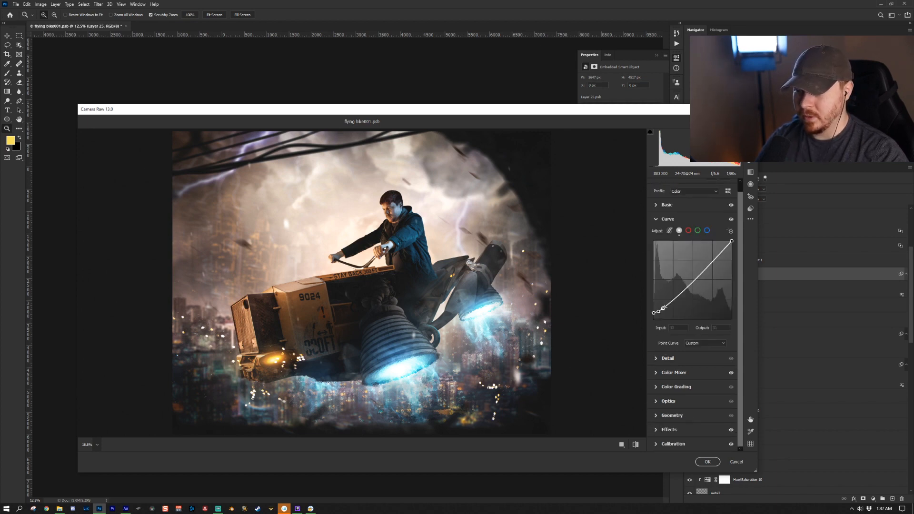
click(657, 373)
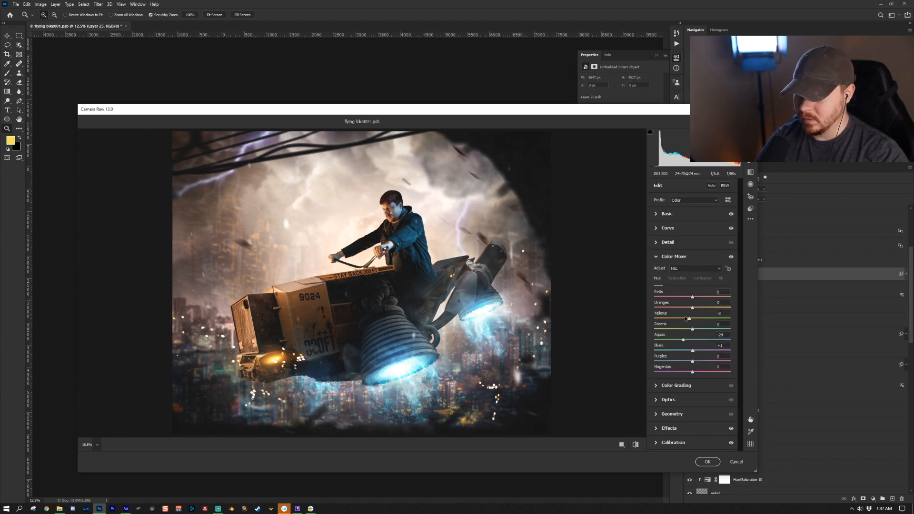
click(684, 280)
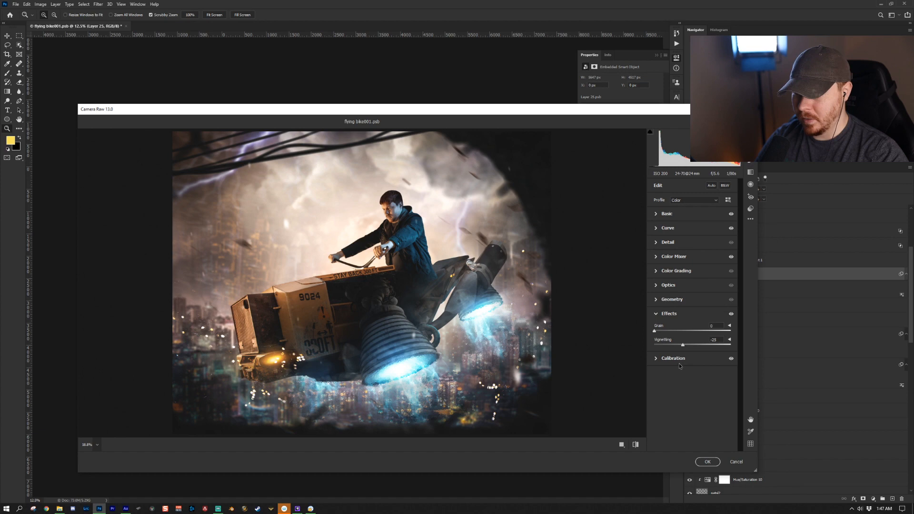
click(679, 360)
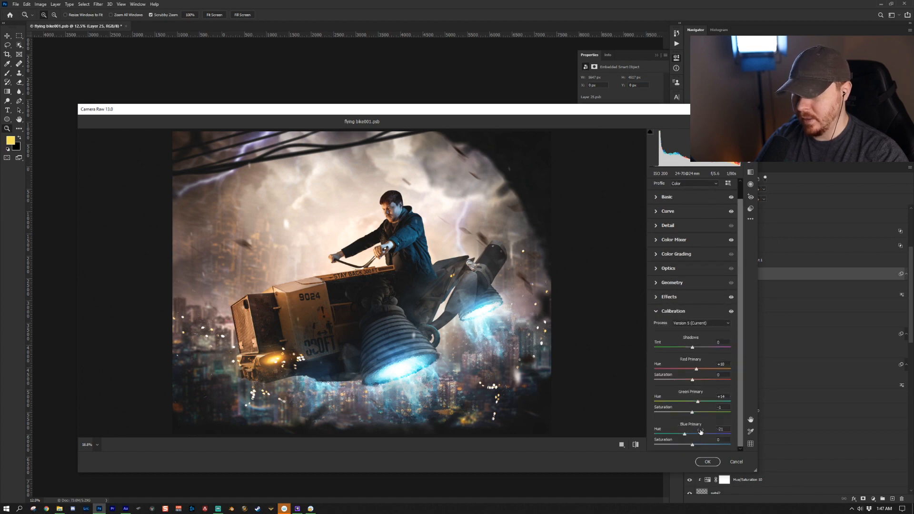
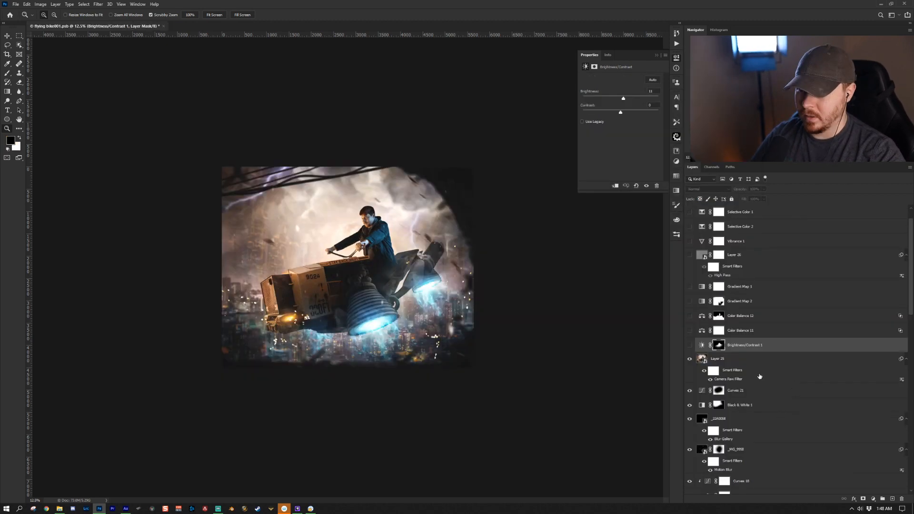
- Close the Camera Raw Filter and turn on the Brightness/Contrast 1 adjustment layer
scroll(759, 377, up, 1)
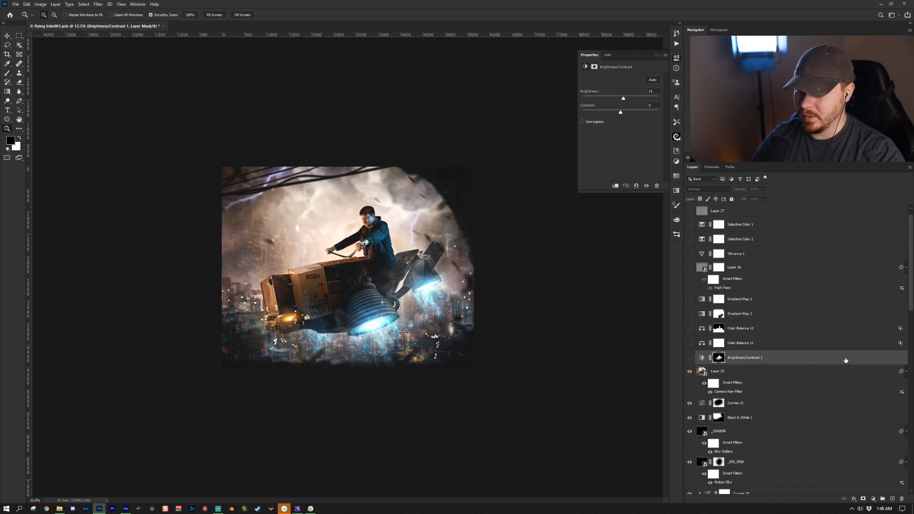
click(788, 359)
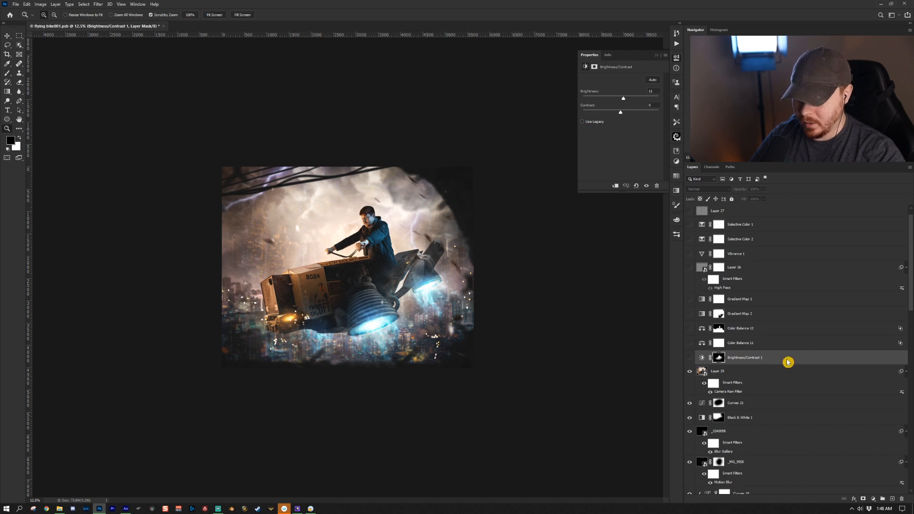
click(873, 499)
click(689, 357)
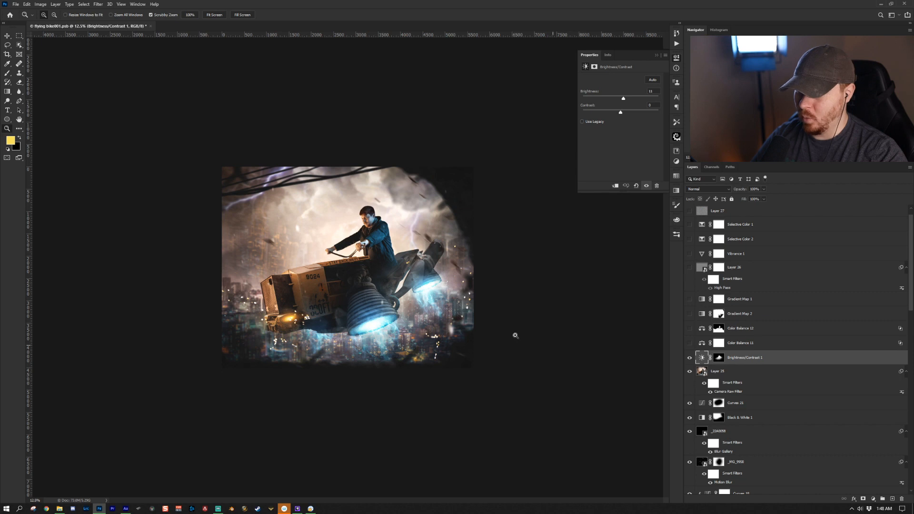
- Turn on the Color Balance 11 adjustment and inspect its Blend If blending options without changing them
click(752, 343)
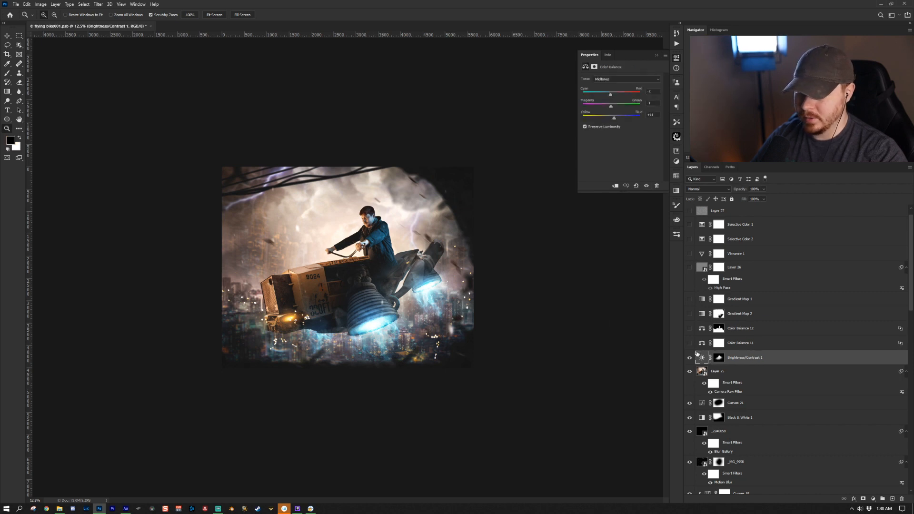
click(689, 343)
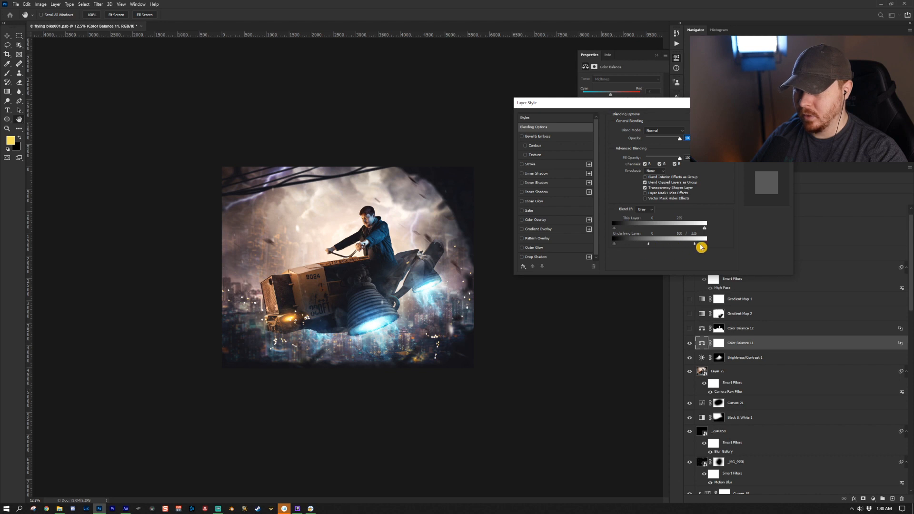
key(alt)
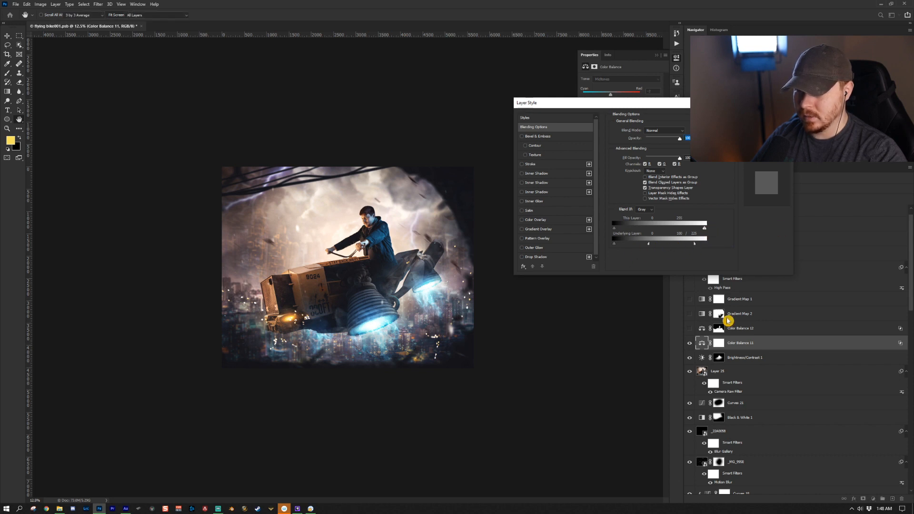
key(Escape)
- Select Color Balance 12 and view its Highlights tone settings
click(772, 330)
click(623, 79)
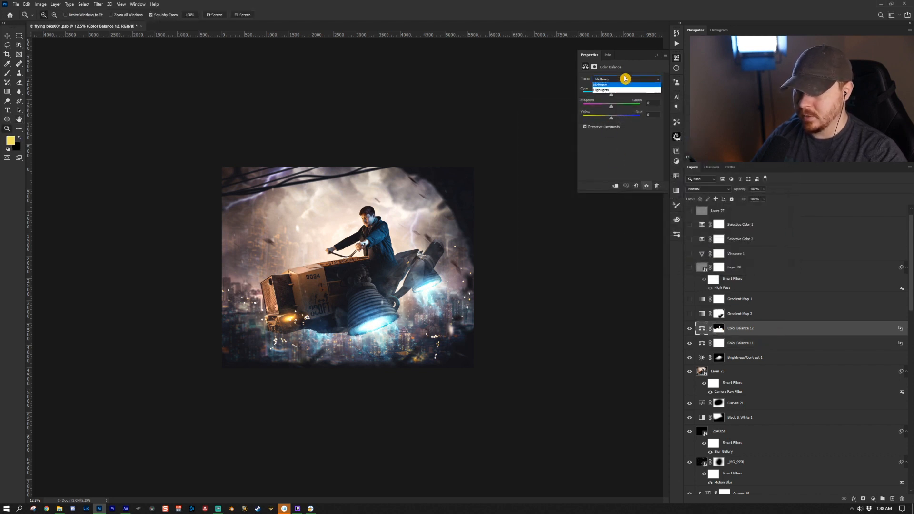
click(626, 99)
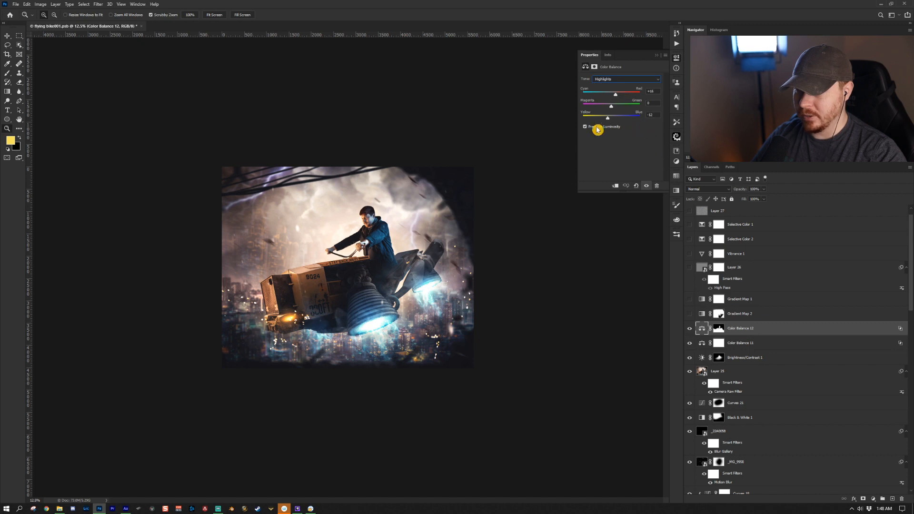
- Adjust the Underlying Layer Blend If slider in Color Balance 12's blending options and view its mask
click(721, 328)
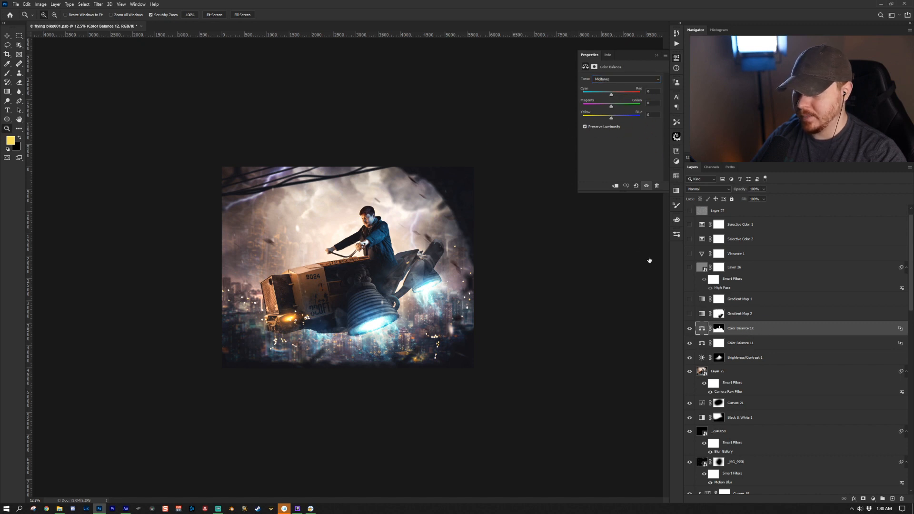
double_click(792, 327)
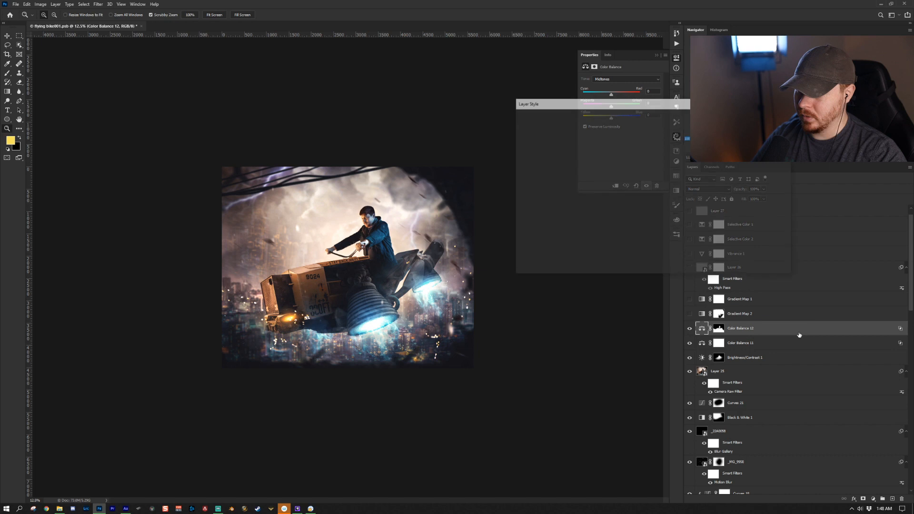
drag(624, 245, 675, 245)
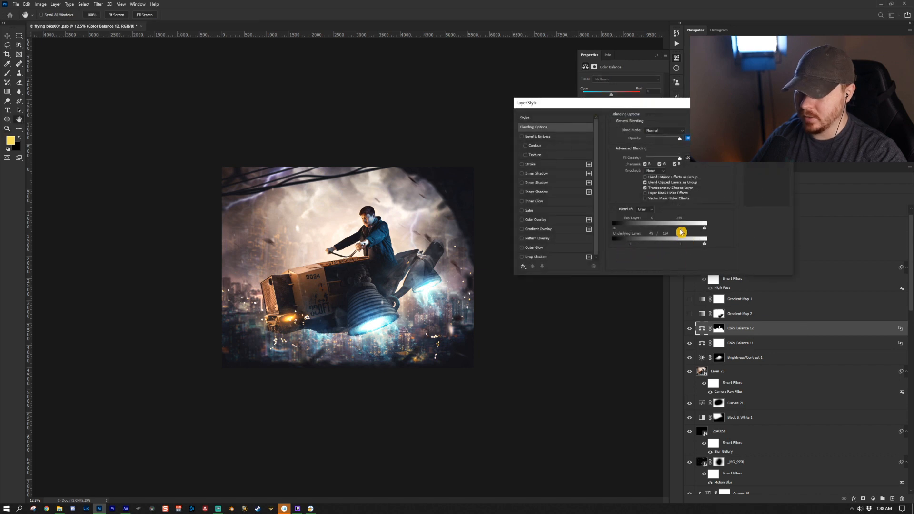
key(Return)
key(z)
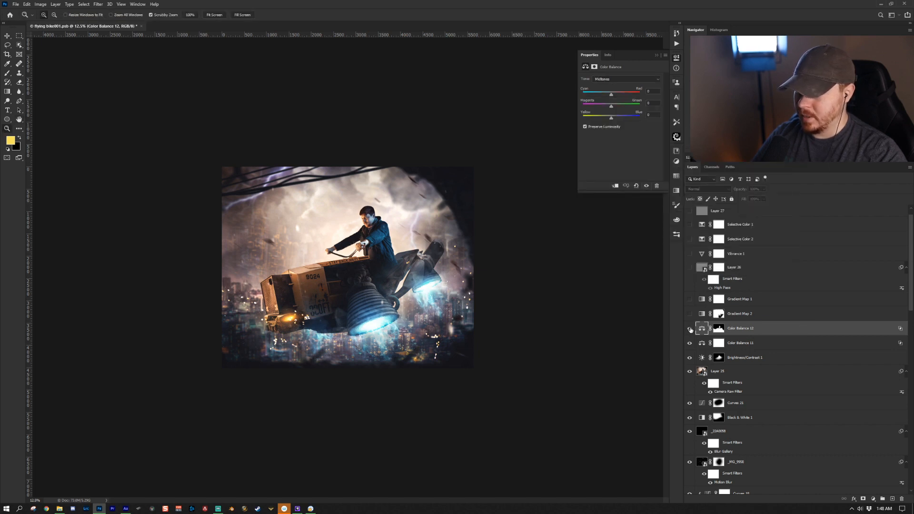
click(718, 328)
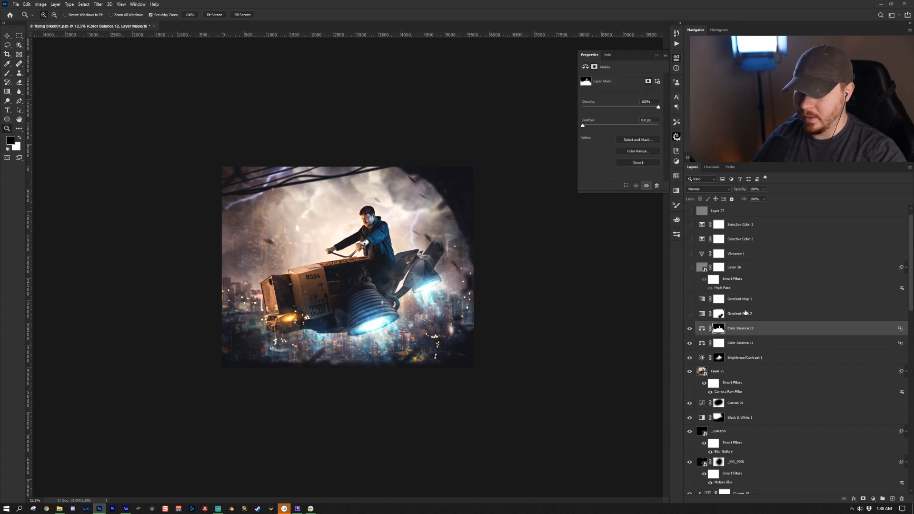
- Turn on the Gradient Map 2 adjustment layer
click(742, 312)
click(689, 314)
click(798, 316)
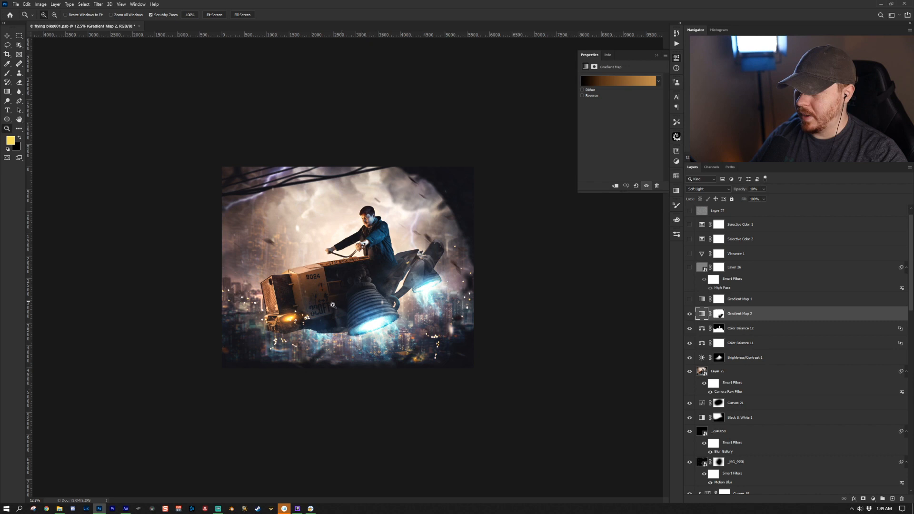
click(690, 316)
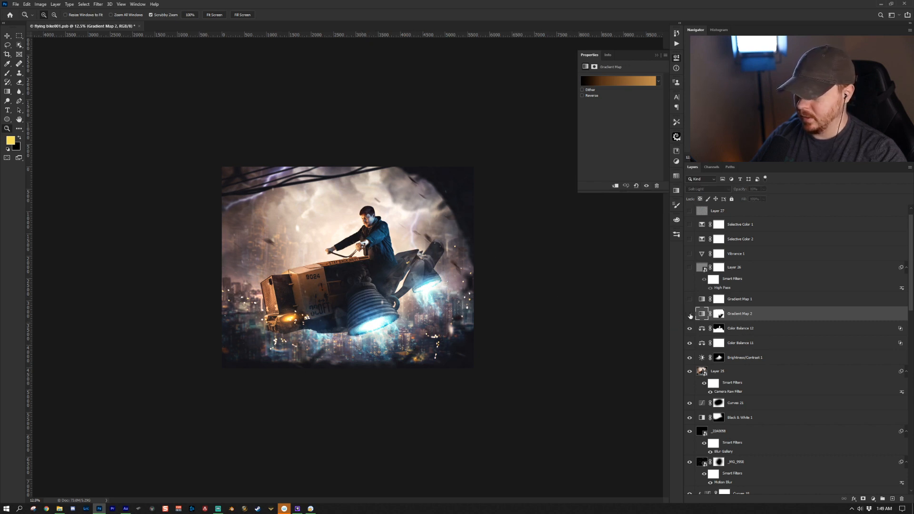
- Turn on the Gradient Map 1 adjustment layer and select its mask
click(760, 295)
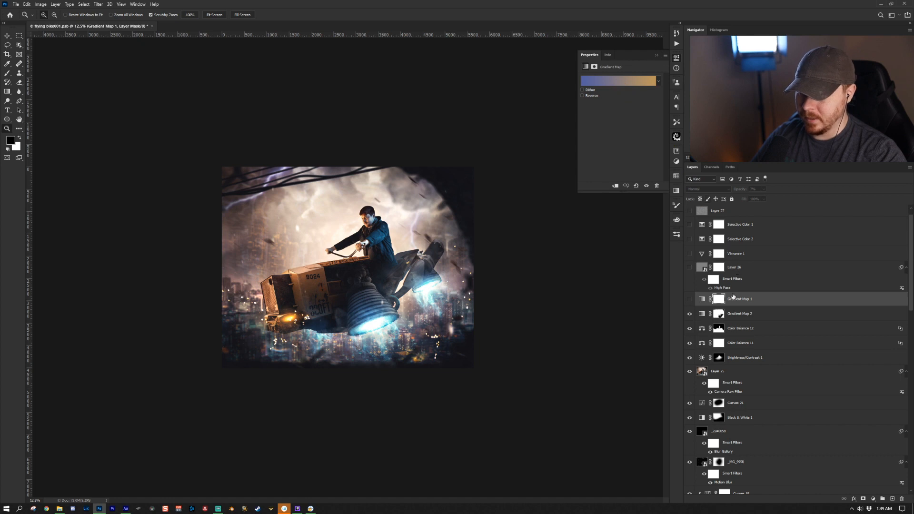
click(690, 299)
click(701, 298)
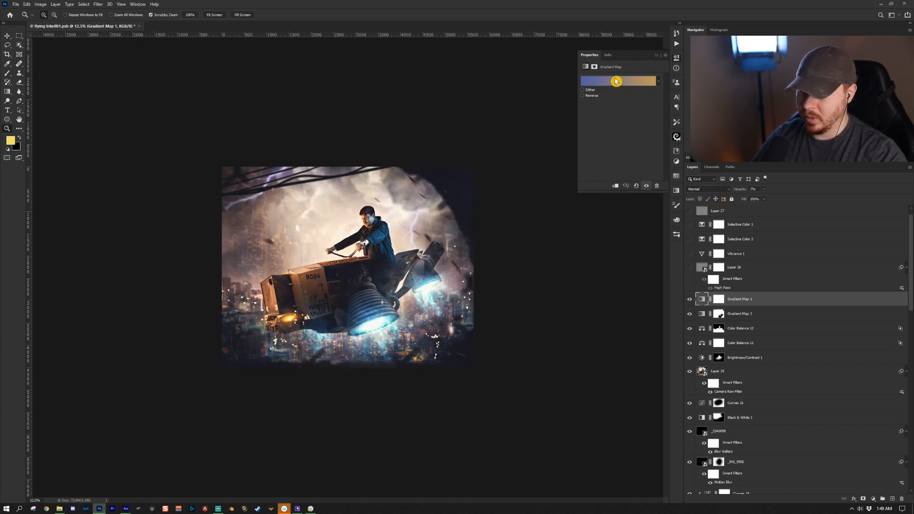
click(718, 299)
scroll(741, 266, up, 1)
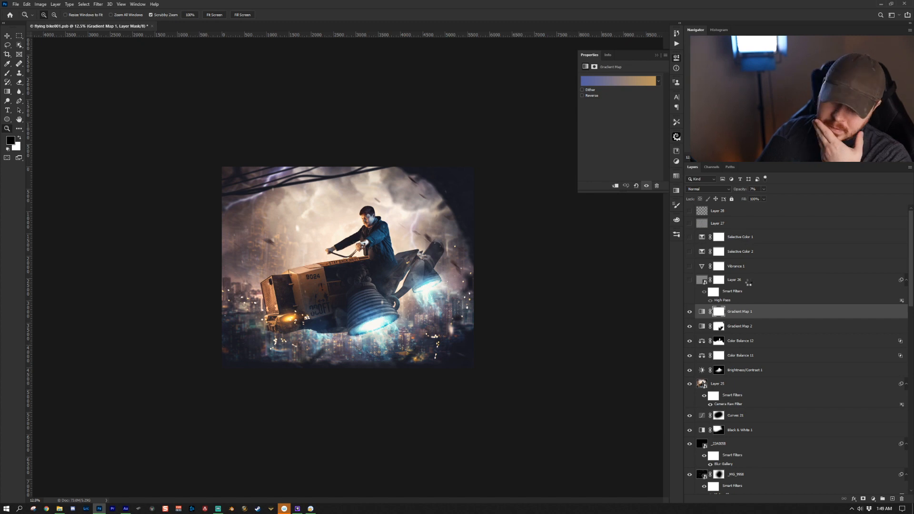
- Stamp all visible layers into a new layer and convert it to a smart object
key(ctrl+shift+alt+e)
right_click(745, 310)
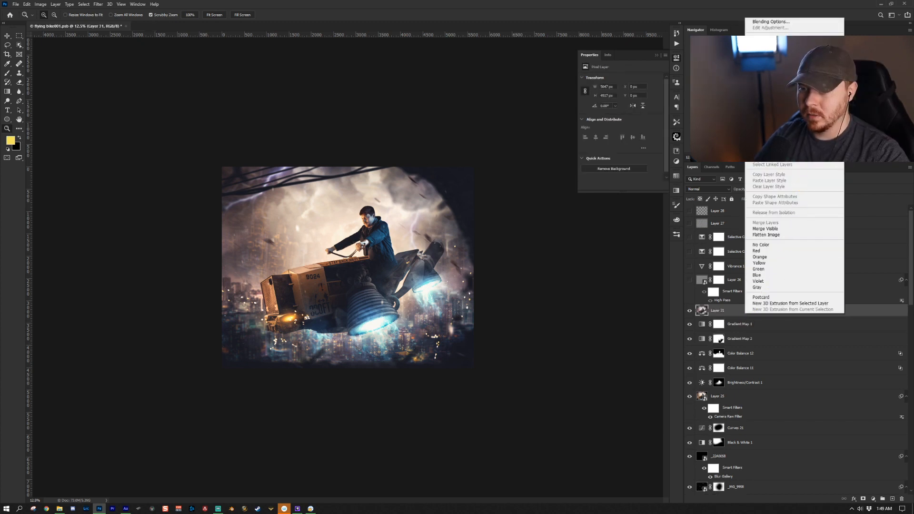
click(777, 110)
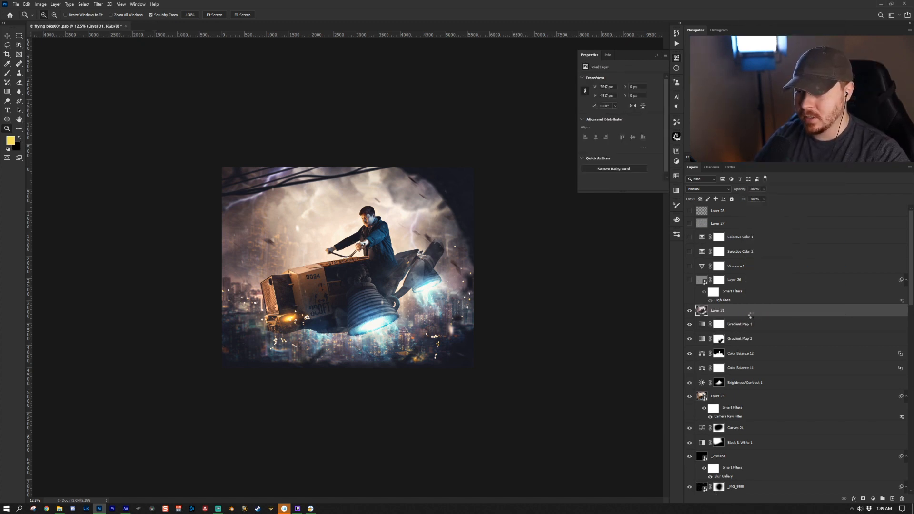
- Try applying a High Pass filter to the stamped smart object, then undo the stamped layer
click(99, 5)
mouse_move(154, 146)
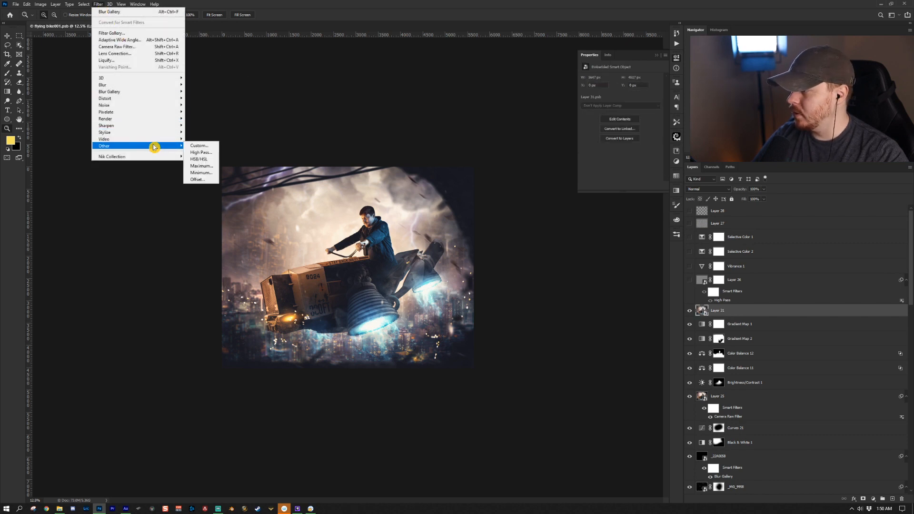
click(201, 152)
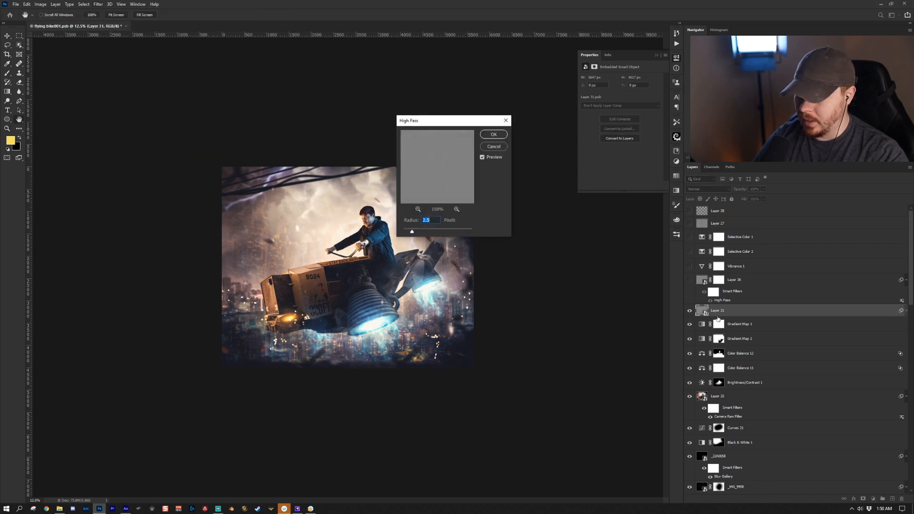
click(494, 146)
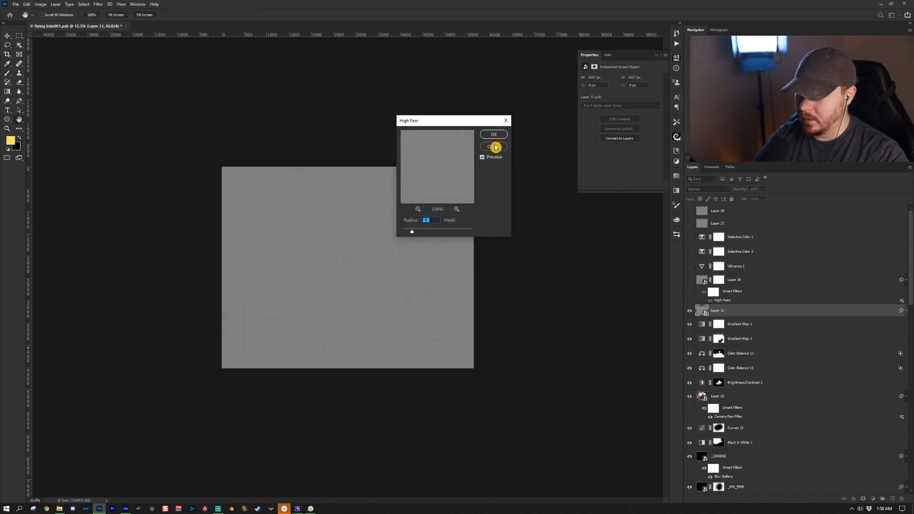
click(505, 119)
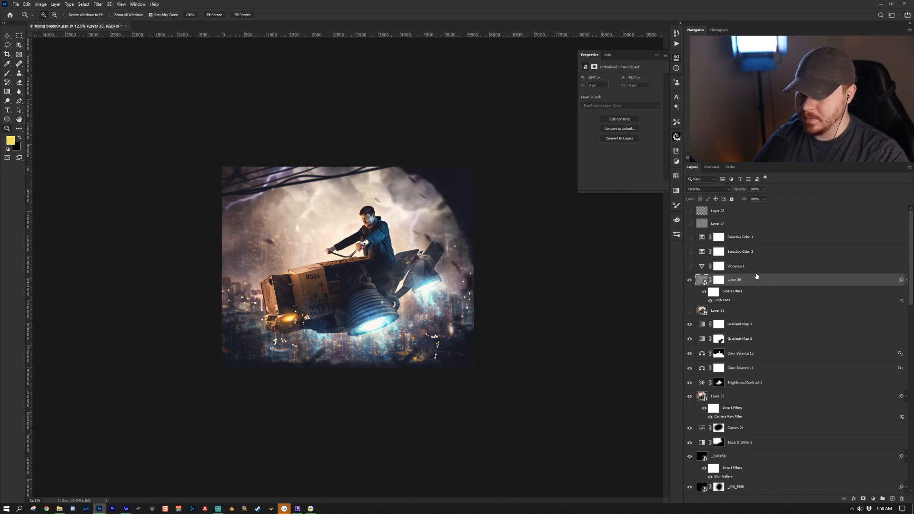
key(ctrl+z)
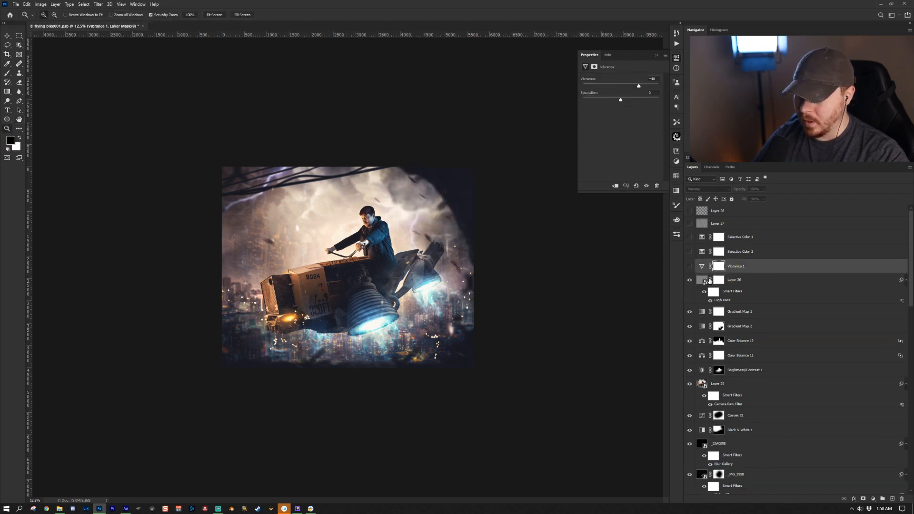
- Turn on the Vibrance 1 and Selective Color 2 adjustment layers
click(872, 499)
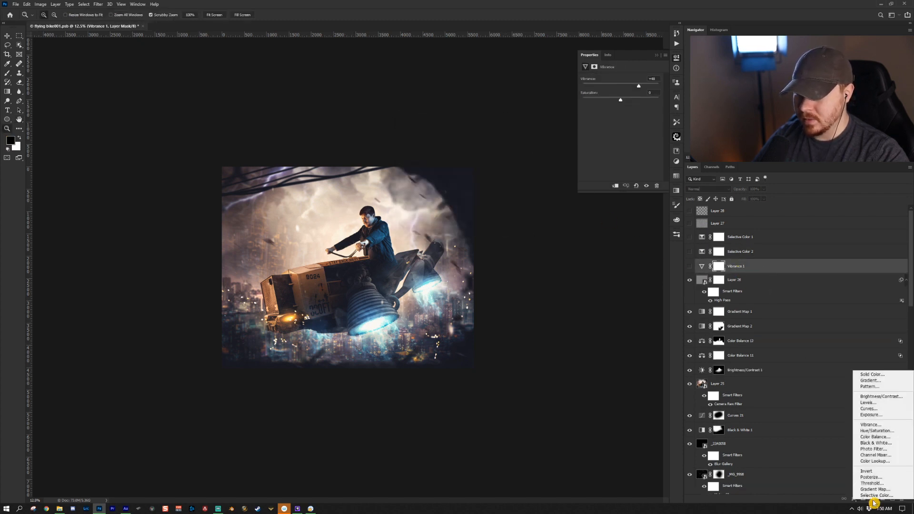
click(689, 266)
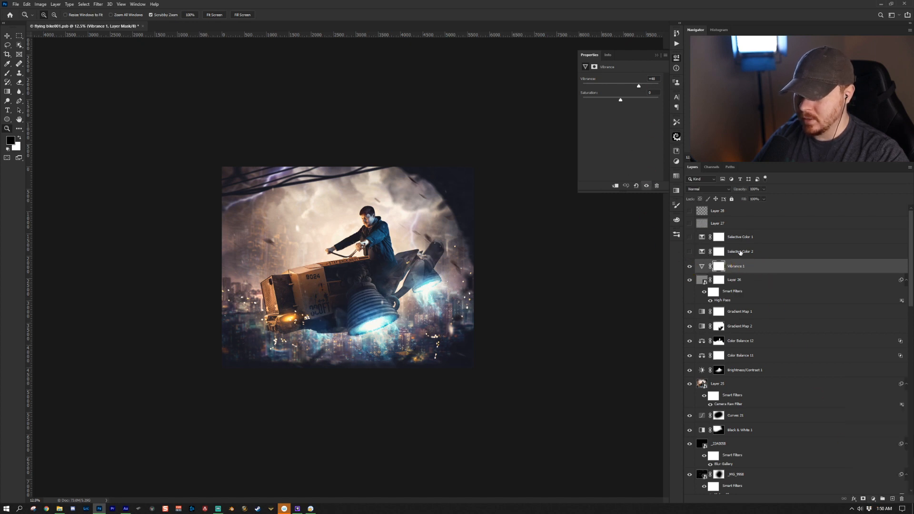
click(705, 254)
click(689, 252)
- Review the Reds settings of the Selective Color 2 adjustment
click(638, 116)
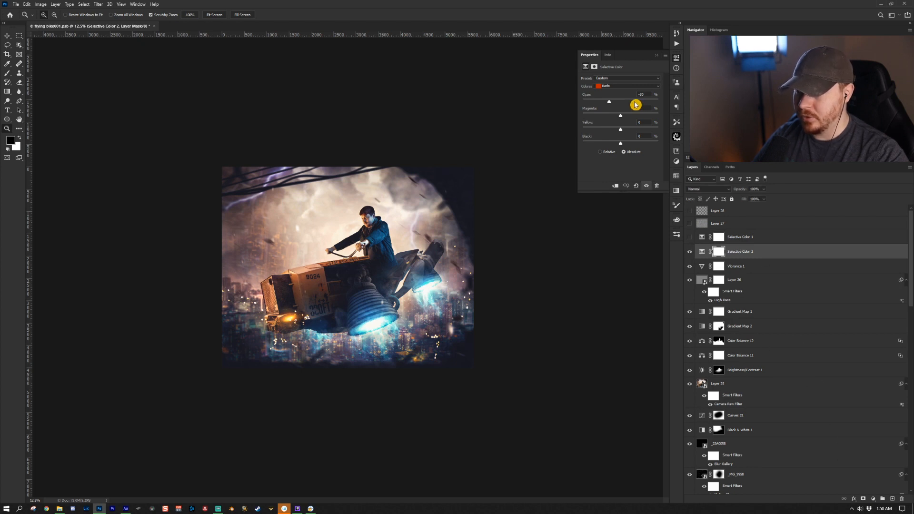
click(613, 102)
click(610, 87)
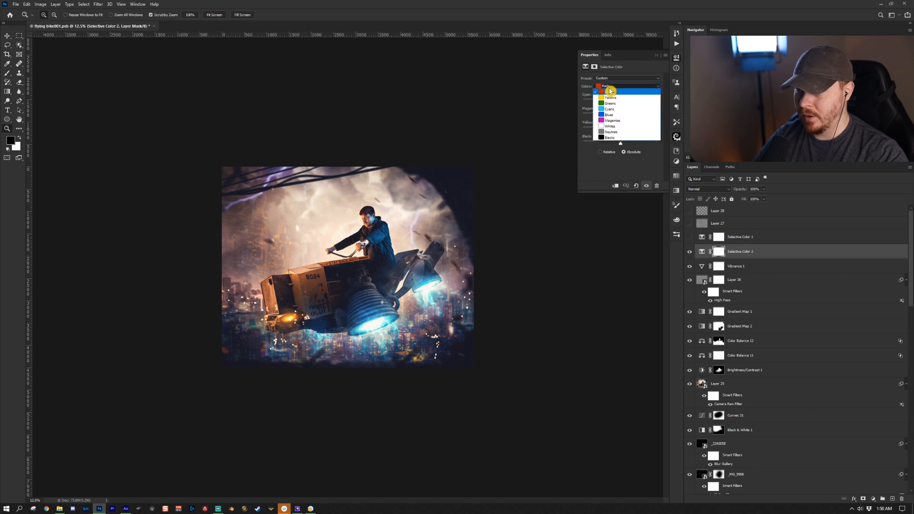
click(610, 90)
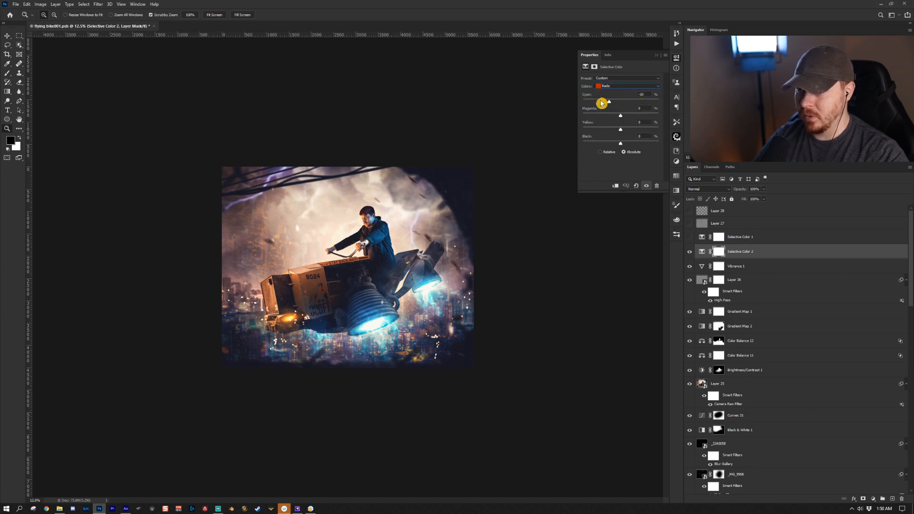
- Turn on the Selective Color 1 adjustment and preview Layer 27
click(689, 236)
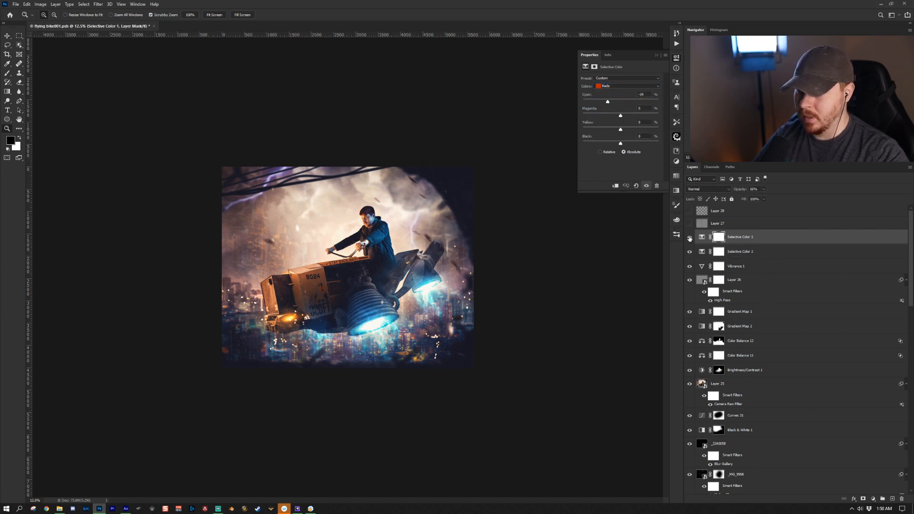
click(626, 86)
click(733, 227)
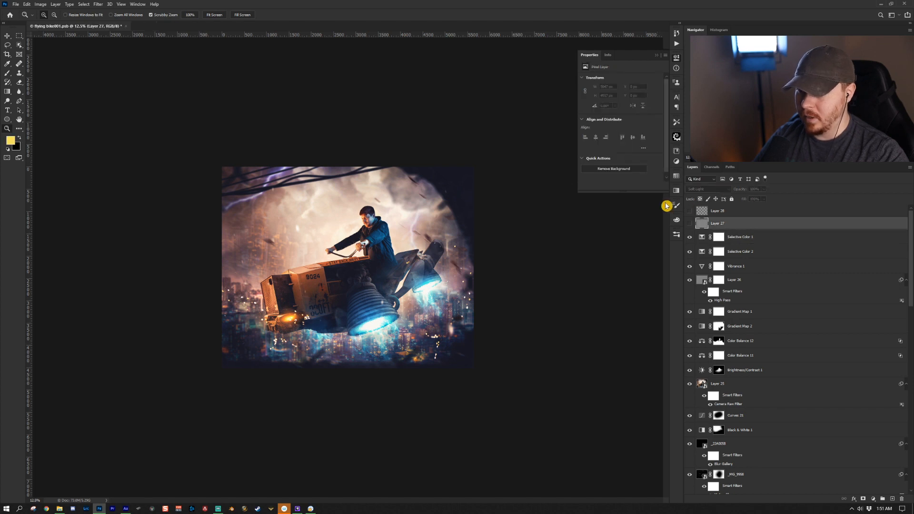
click(688, 223)
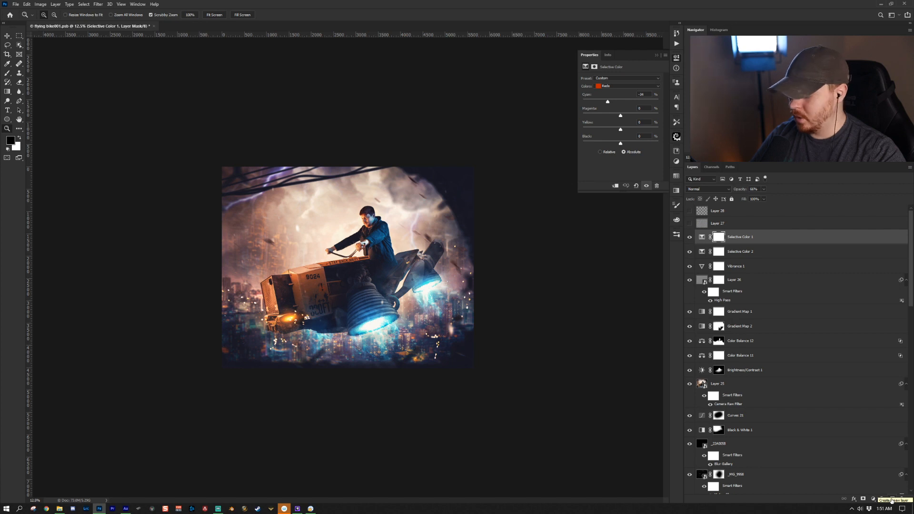
- Create a new layer in Soft Light mode filled with soft-light-neutral 50% gray
alt+click(891, 499)
click(319, 143)
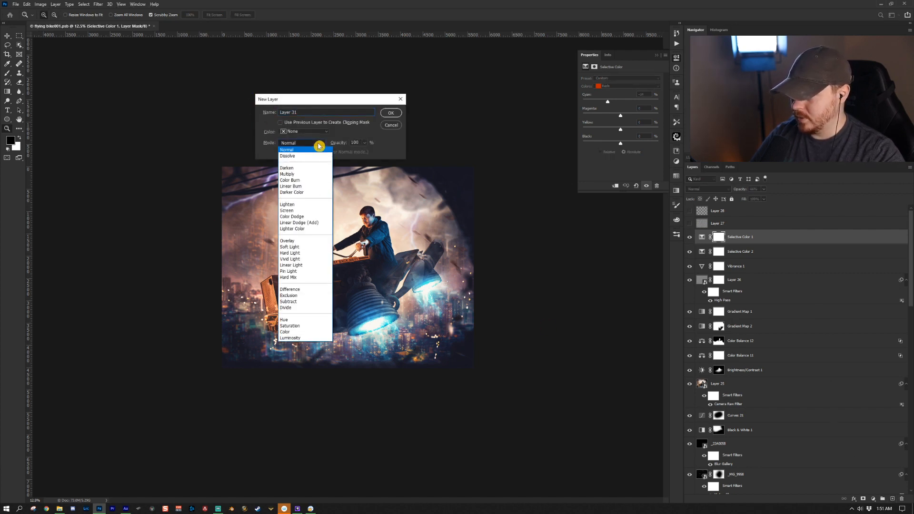
click(309, 247)
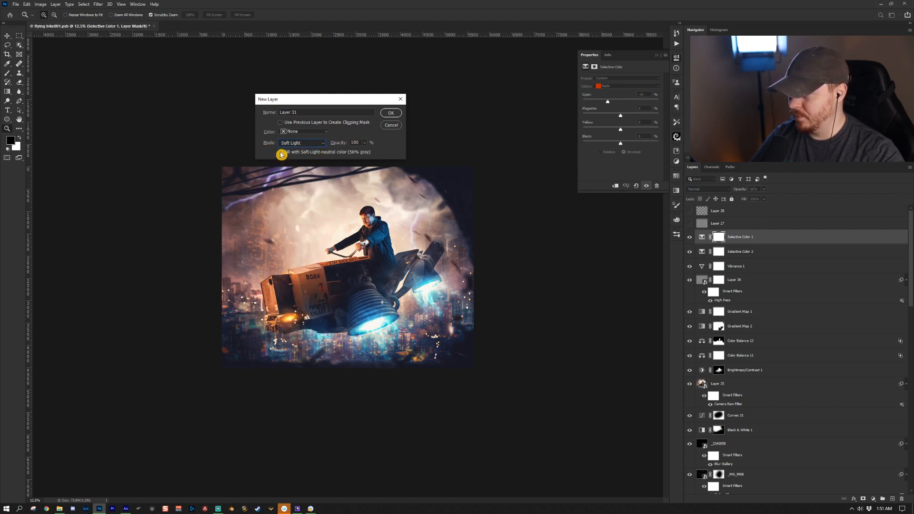
click(395, 114)
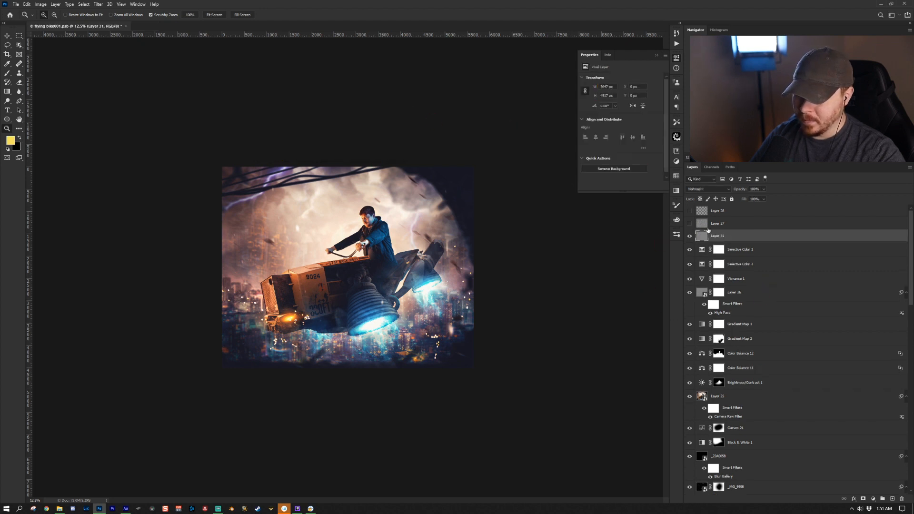
- Convert the new gray layer to a smart object and open the Add Noise filter on it
right_click(800, 242)
click(850, 305)
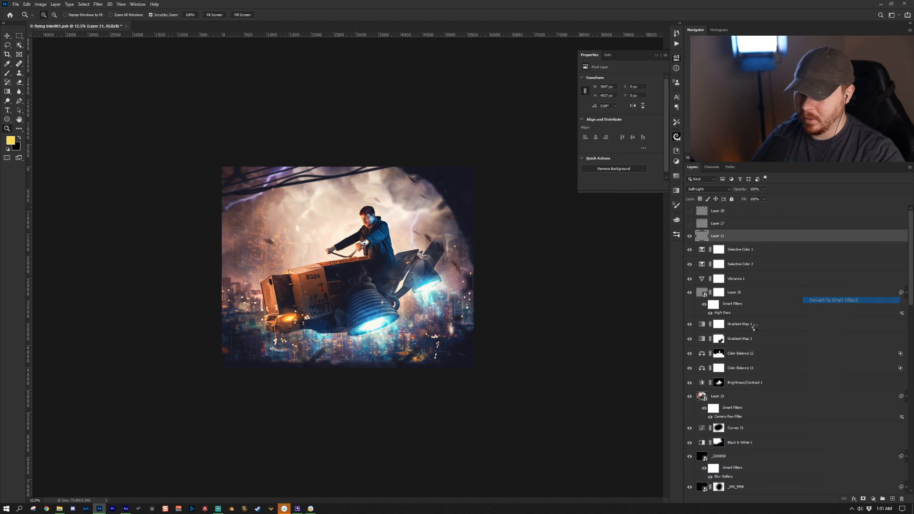
click(98, 5)
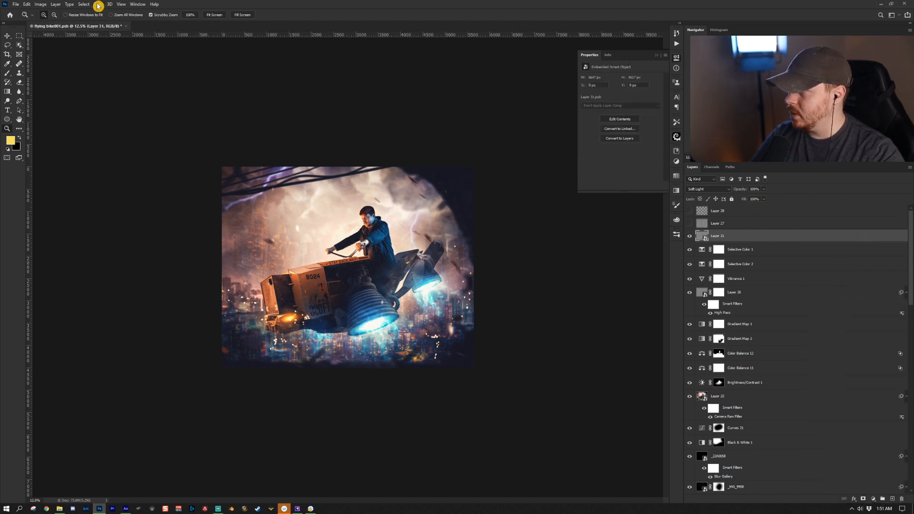
mouse_move(147, 106)
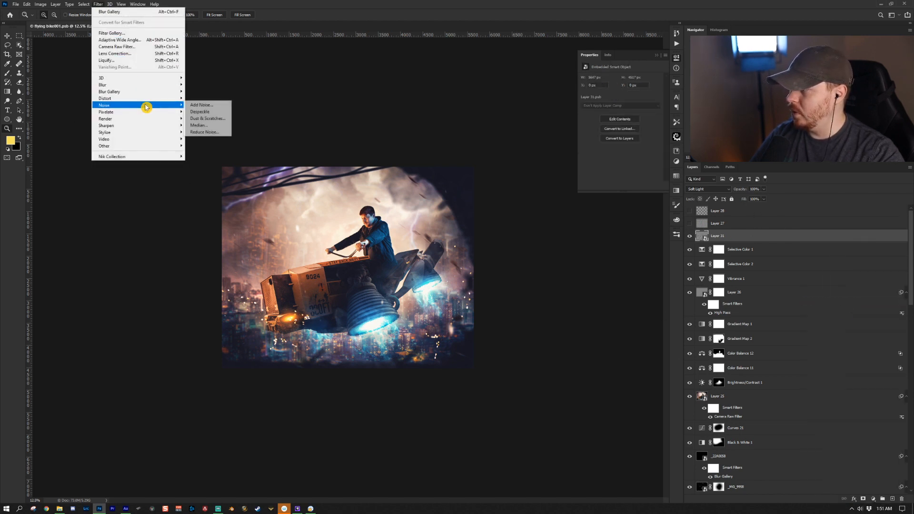
click(200, 109)
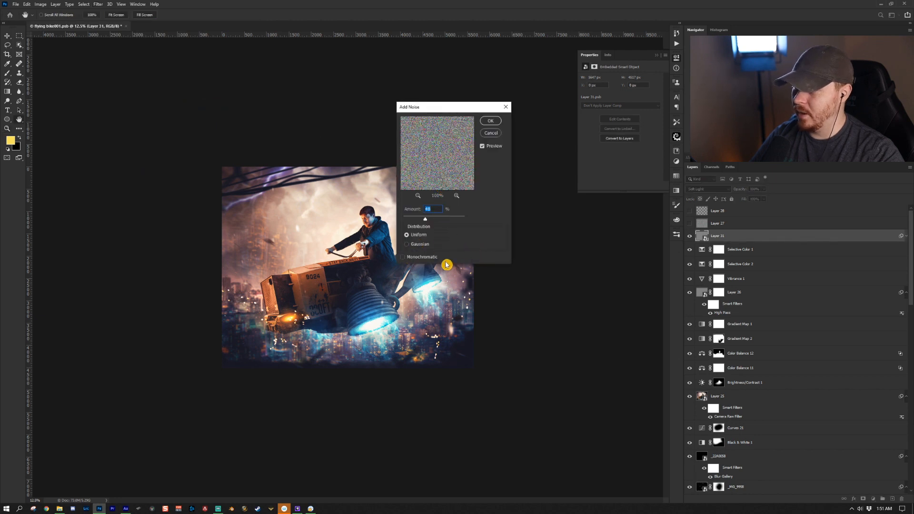